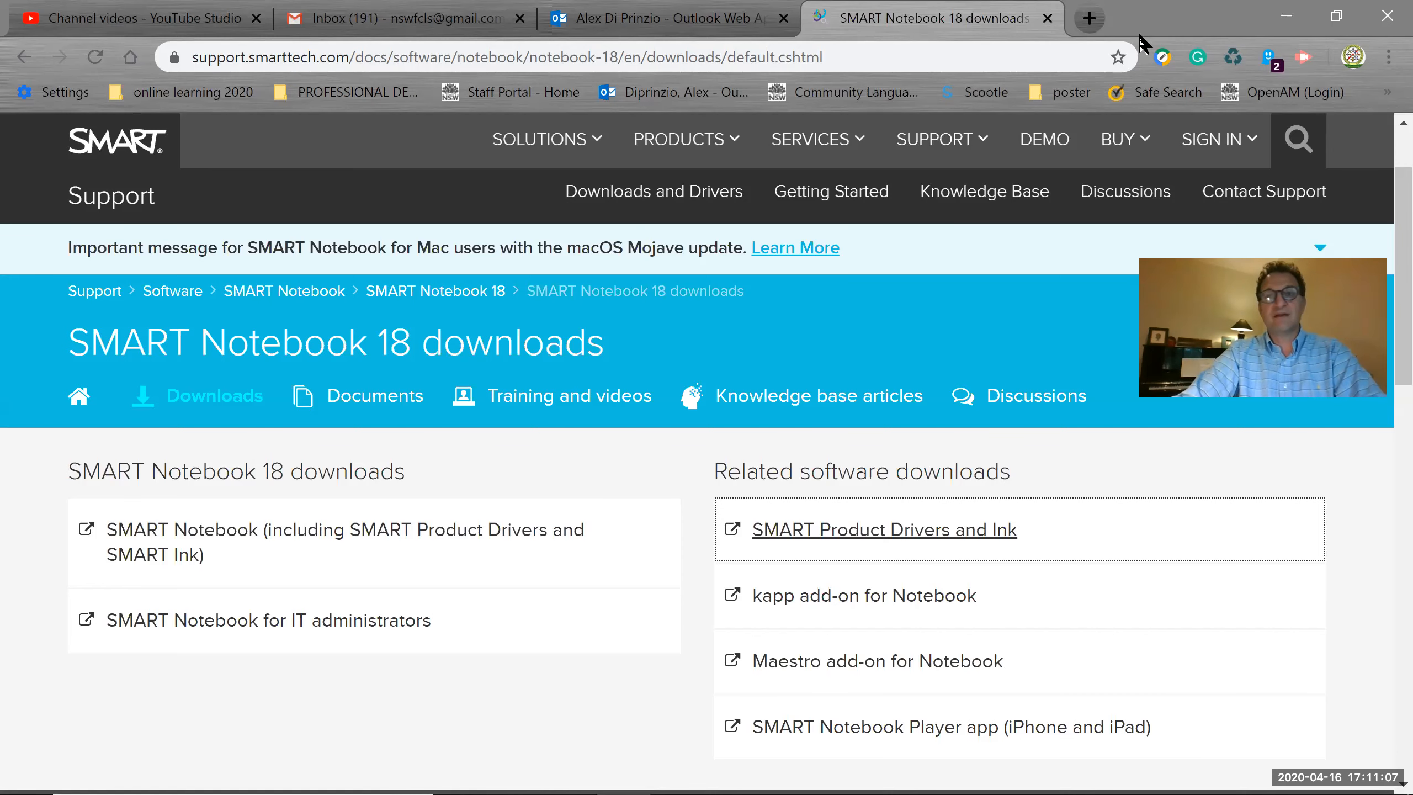
Search the web in a new browser tab for "download smart notebook 19".
{"action": "left_click", "coordinate": [1082, 26]}
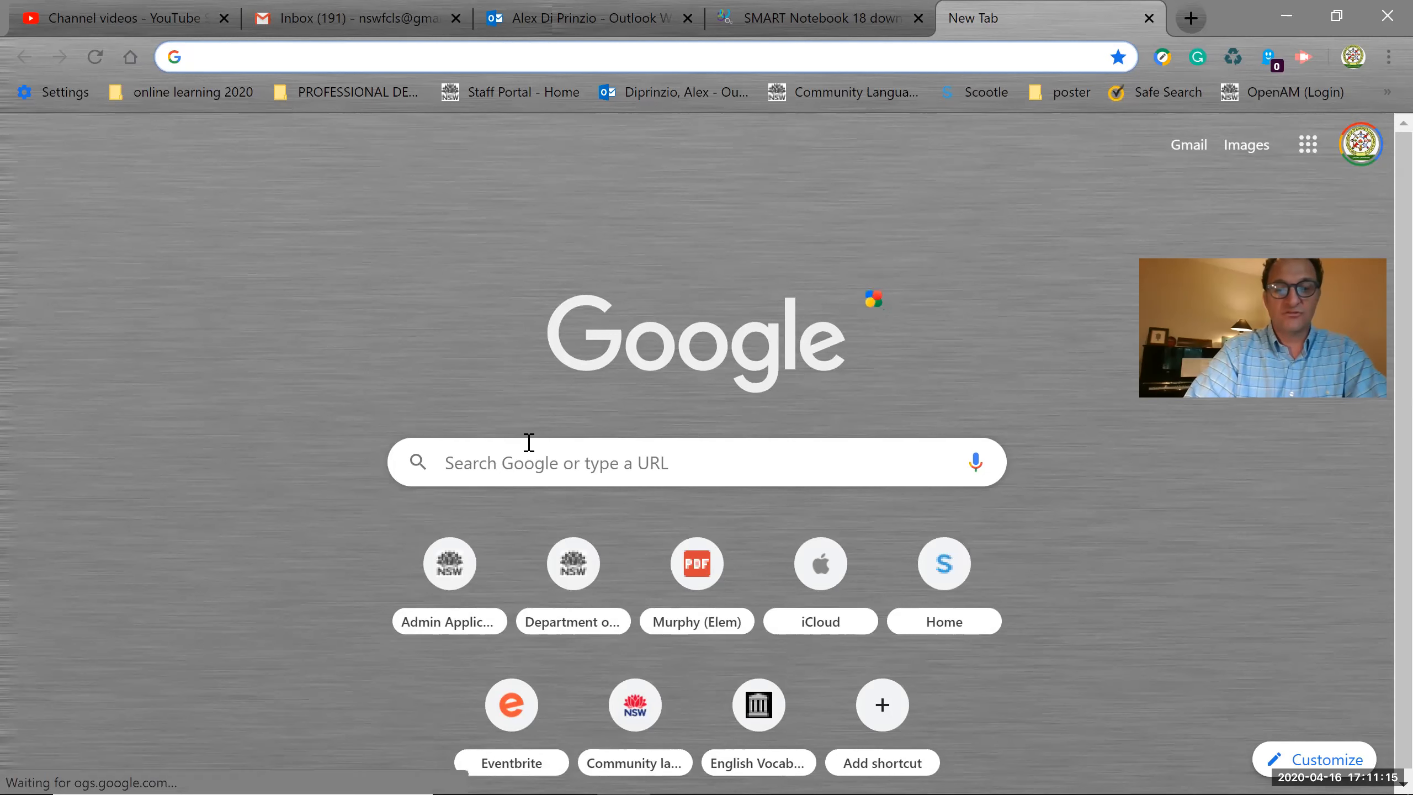
{"action": "type", "text": "downlo"}
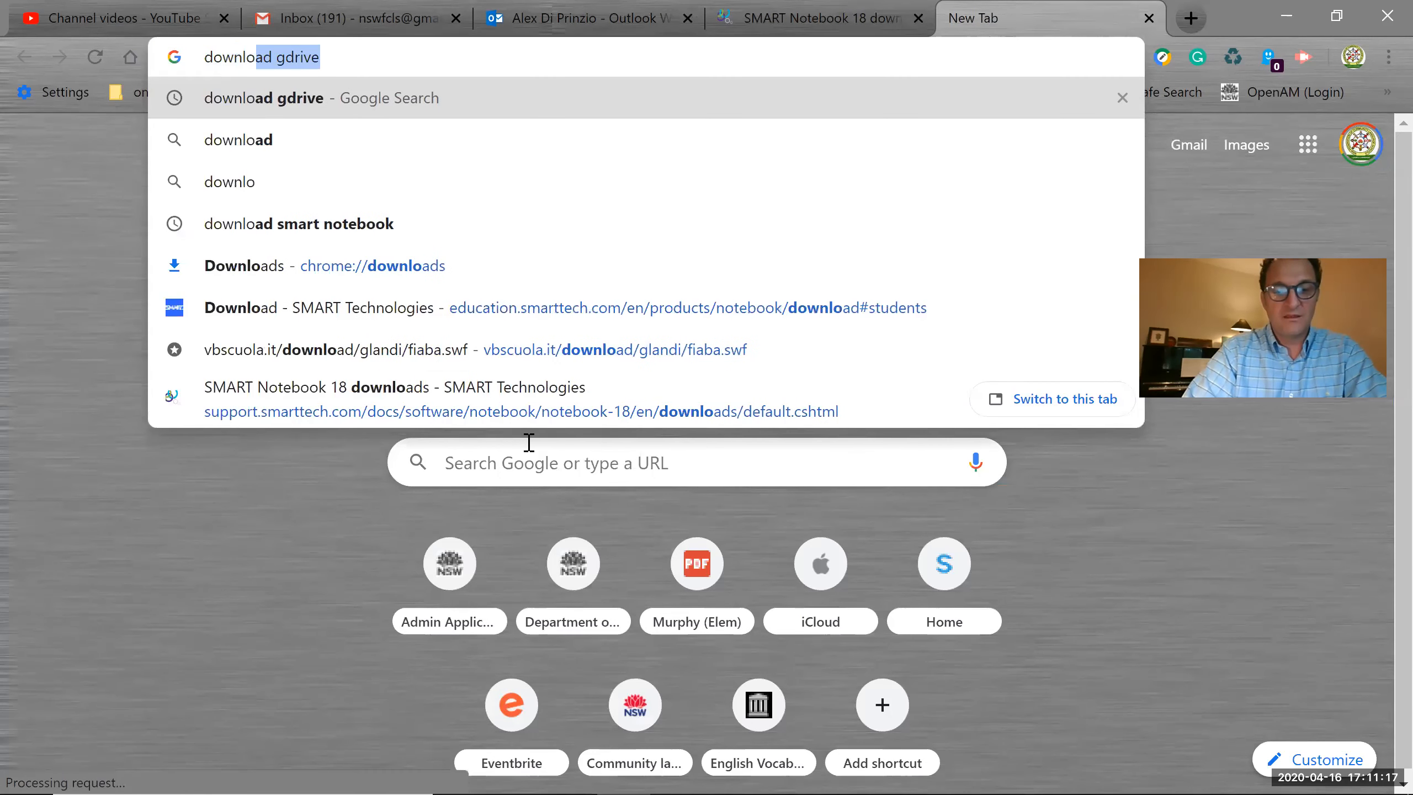
{"action": "type", "text": "ad smart"}
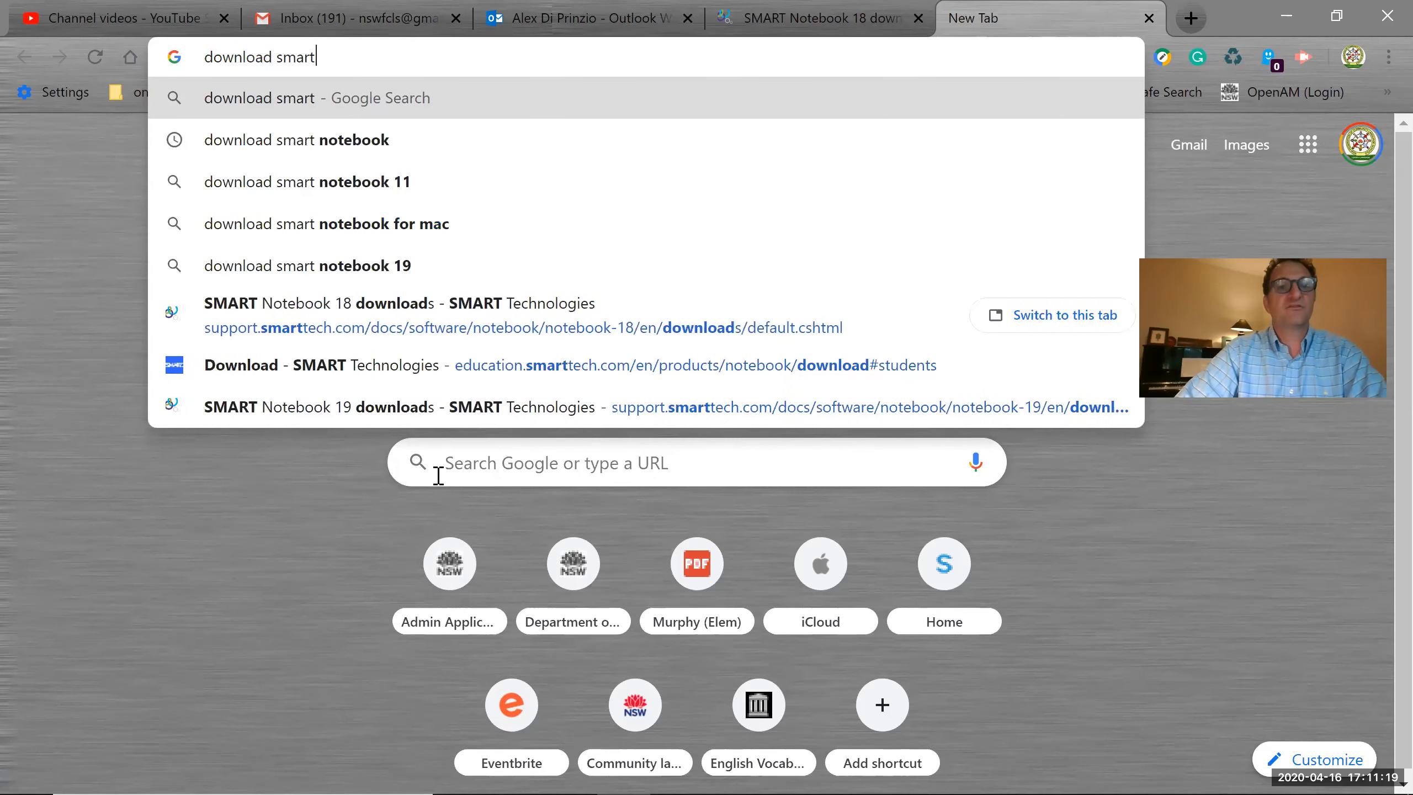
{"action": "left_click", "coordinate": [328, 272]}
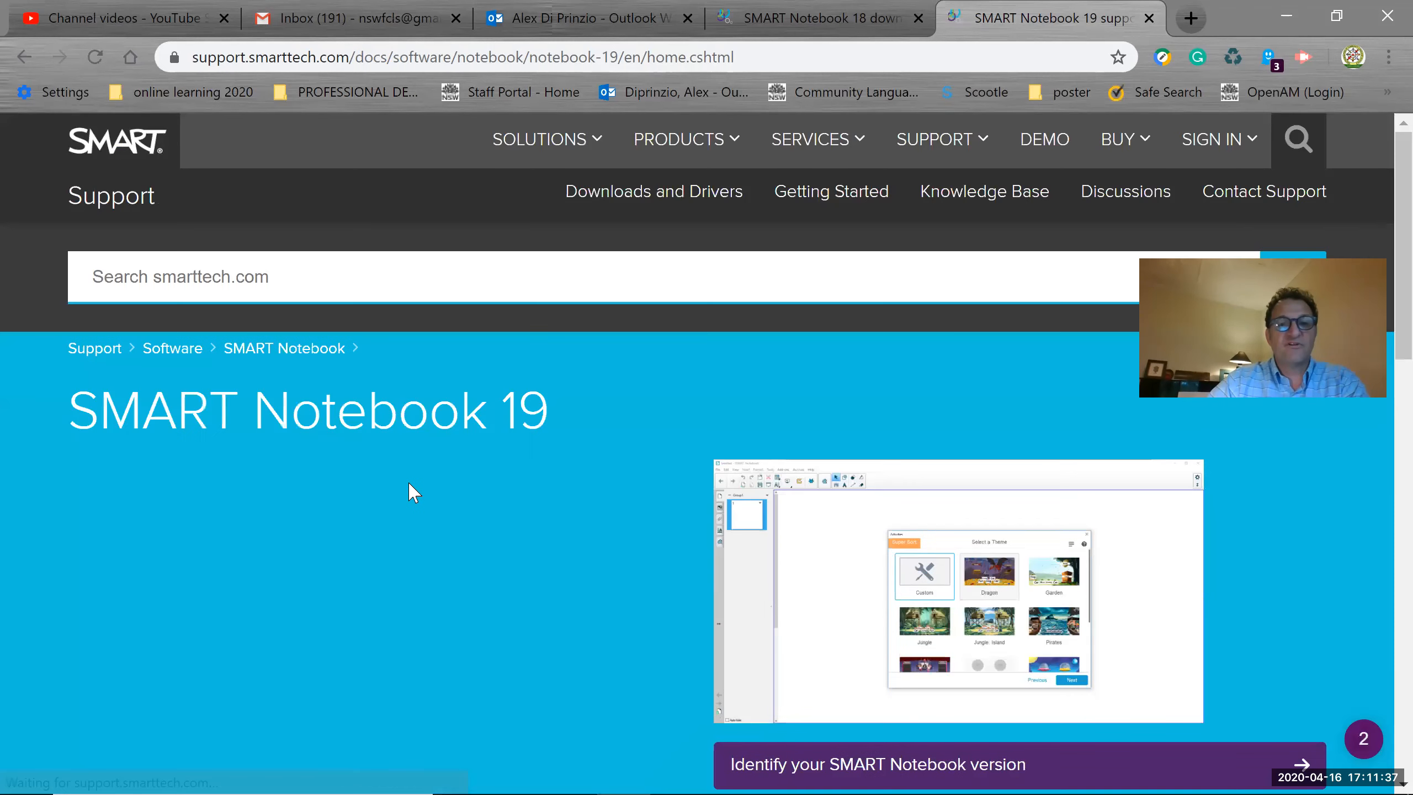
Look through the SMART Notebook 19 support page and open its Downloads section.
{"action": "scroll", "coordinate": [407, 484], "scroll_direction": "down", "scroll_amount": 2}
{"action": "scroll", "coordinate": [594, 446], "scroll_direction": "down", "scroll_amount": 1}
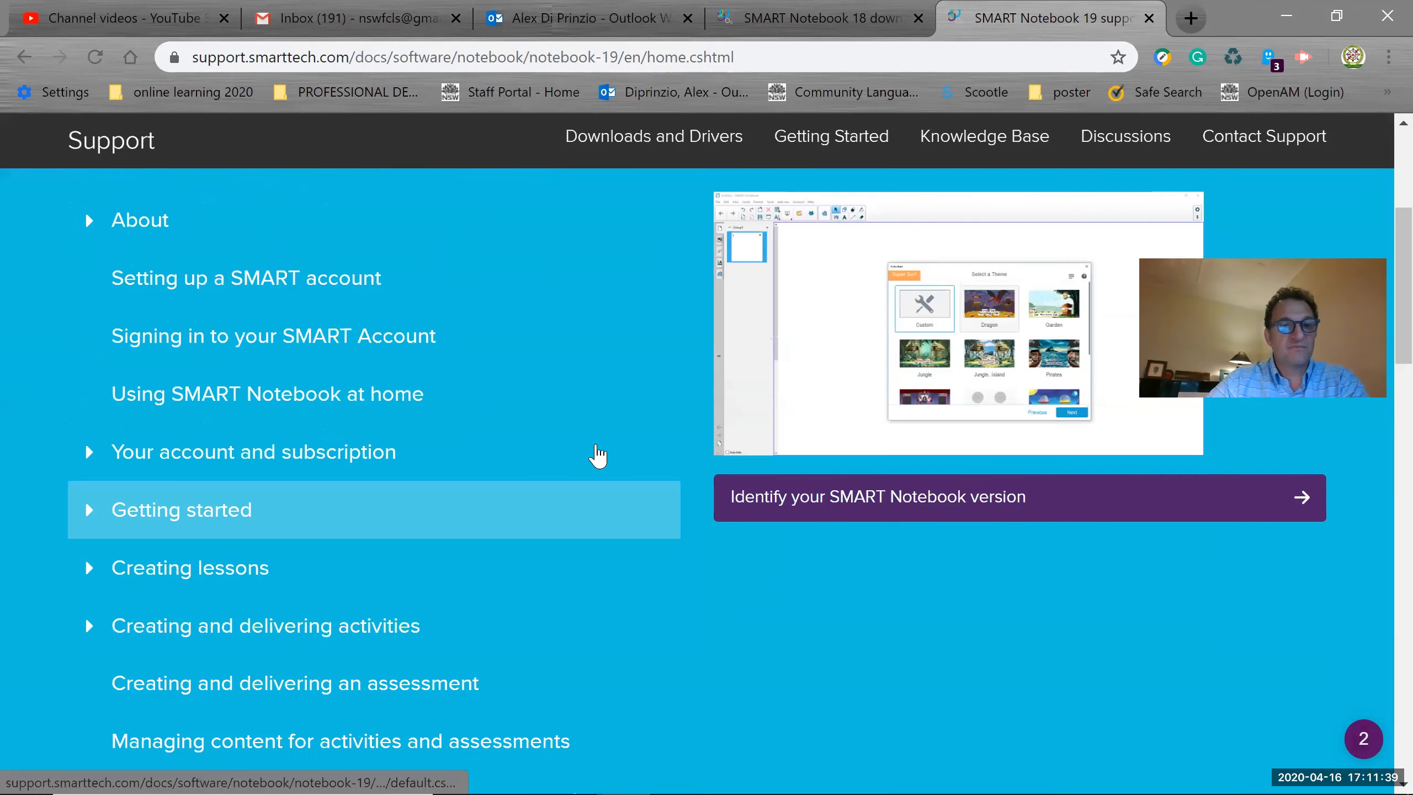
{"action": "scroll", "coordinate": [582, 454], "scroll_direction": "down", "scroll_amount": 1}
{"action": "scroll", "coordinate": [583, 452], "scroll_direction": "down", "scroll_amount": 6}
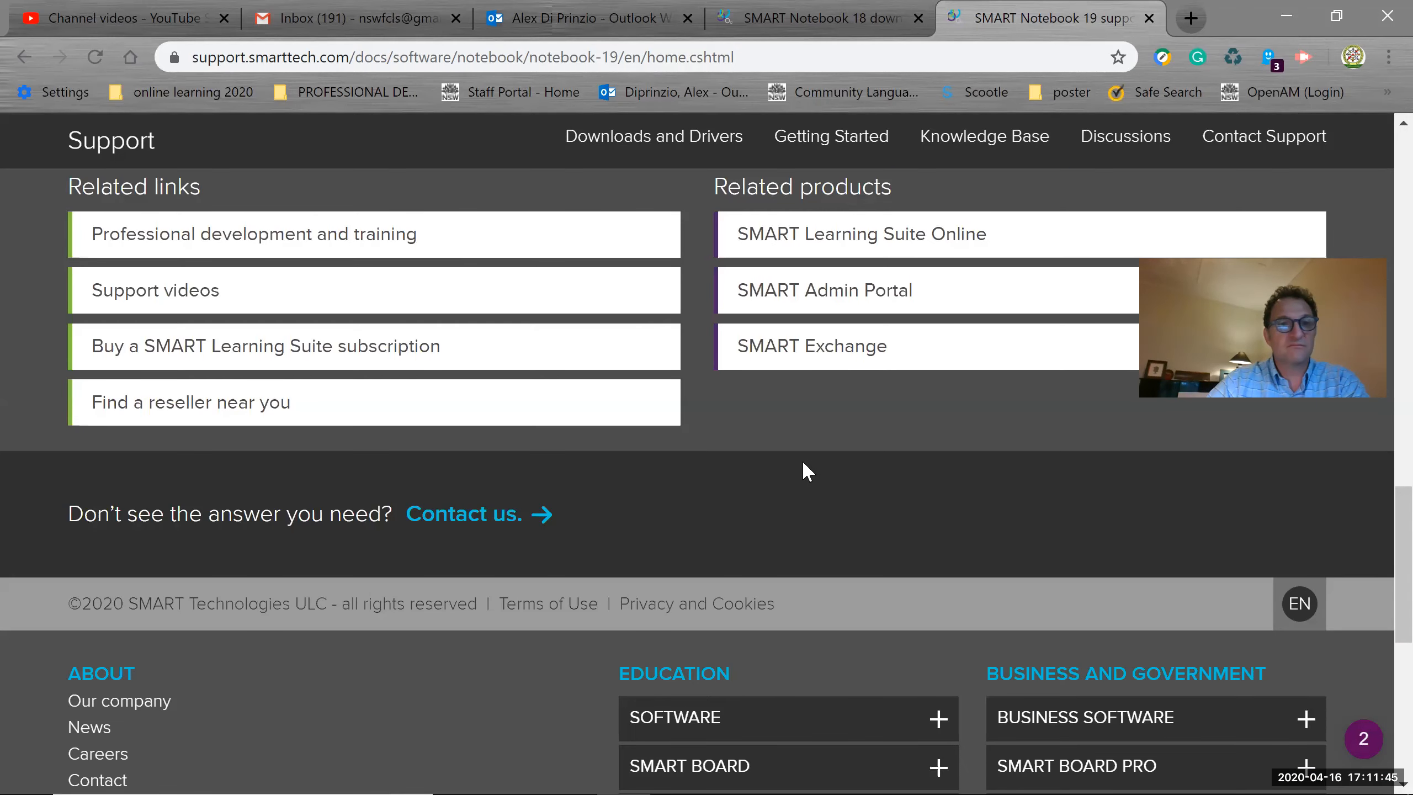
{"action": "scroll", "coordinate": [801, 463], "scroll_direction": "up", "scroll_amount": 10}
{"action": "scroll", "coordinate": [709, 196], "scroll_direction": "up", "scroll_amount": 5}
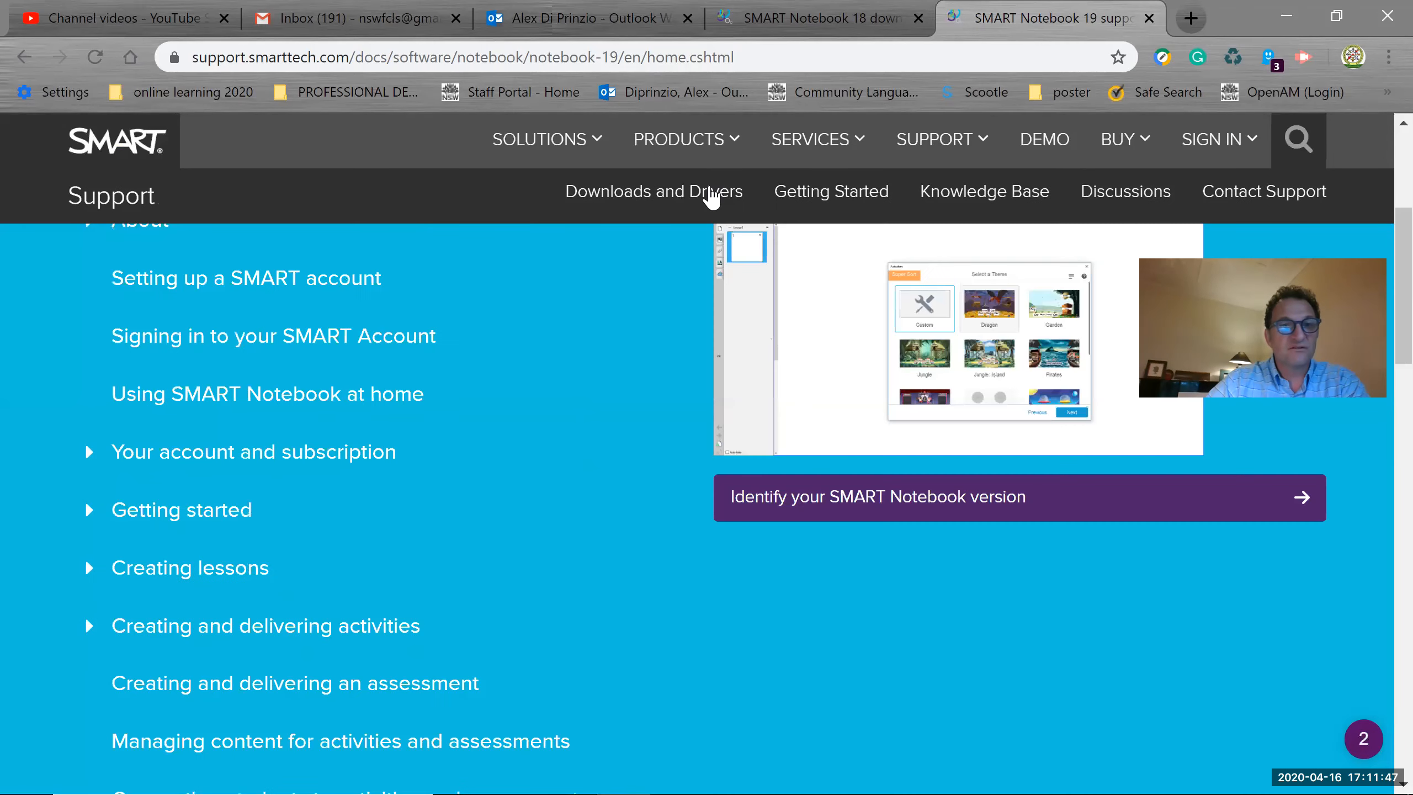
{"action": "scroll", "coordinate": [390, 401], "scroll_direction": "up", "scroll_amount": 5}
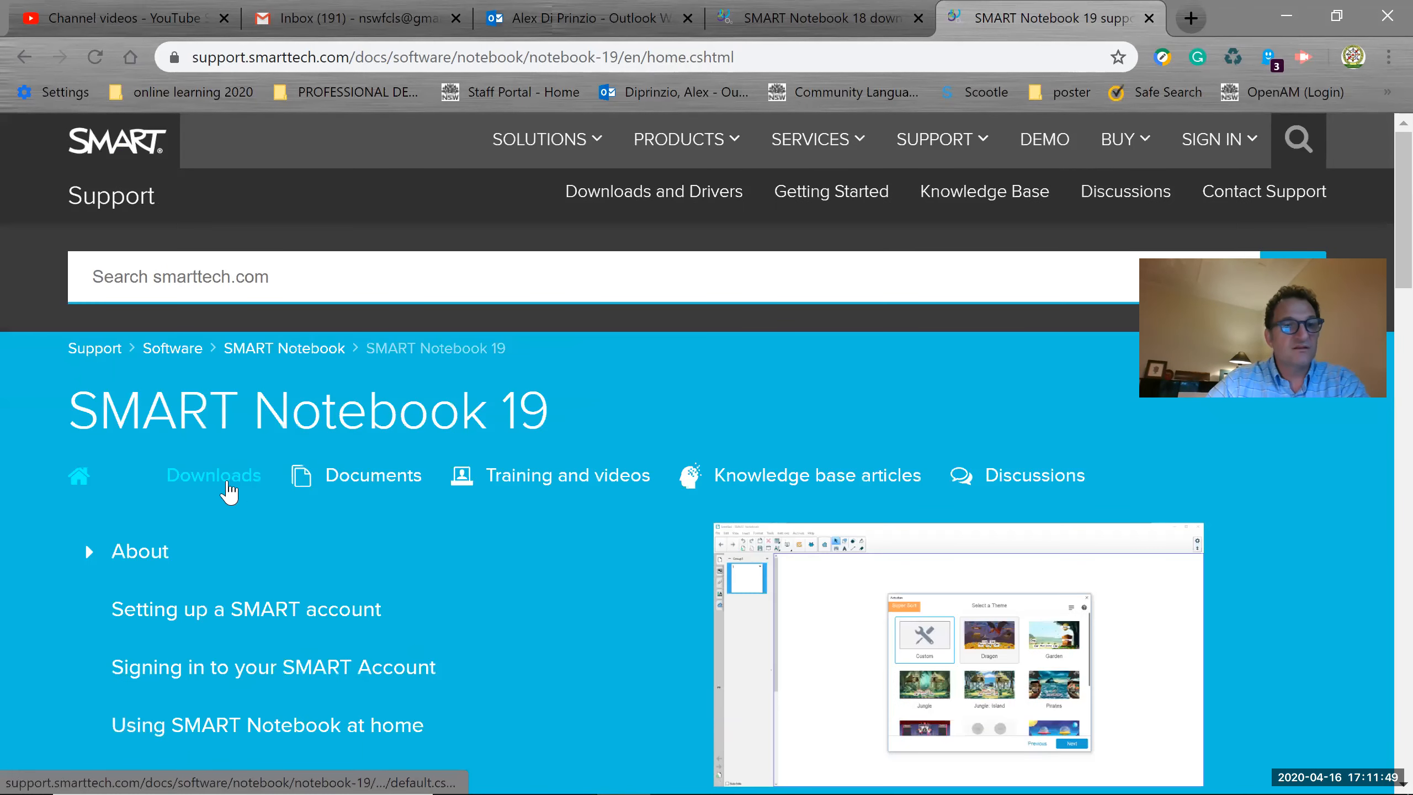
{"action": "left_click", "coordinate": [222, 484]}
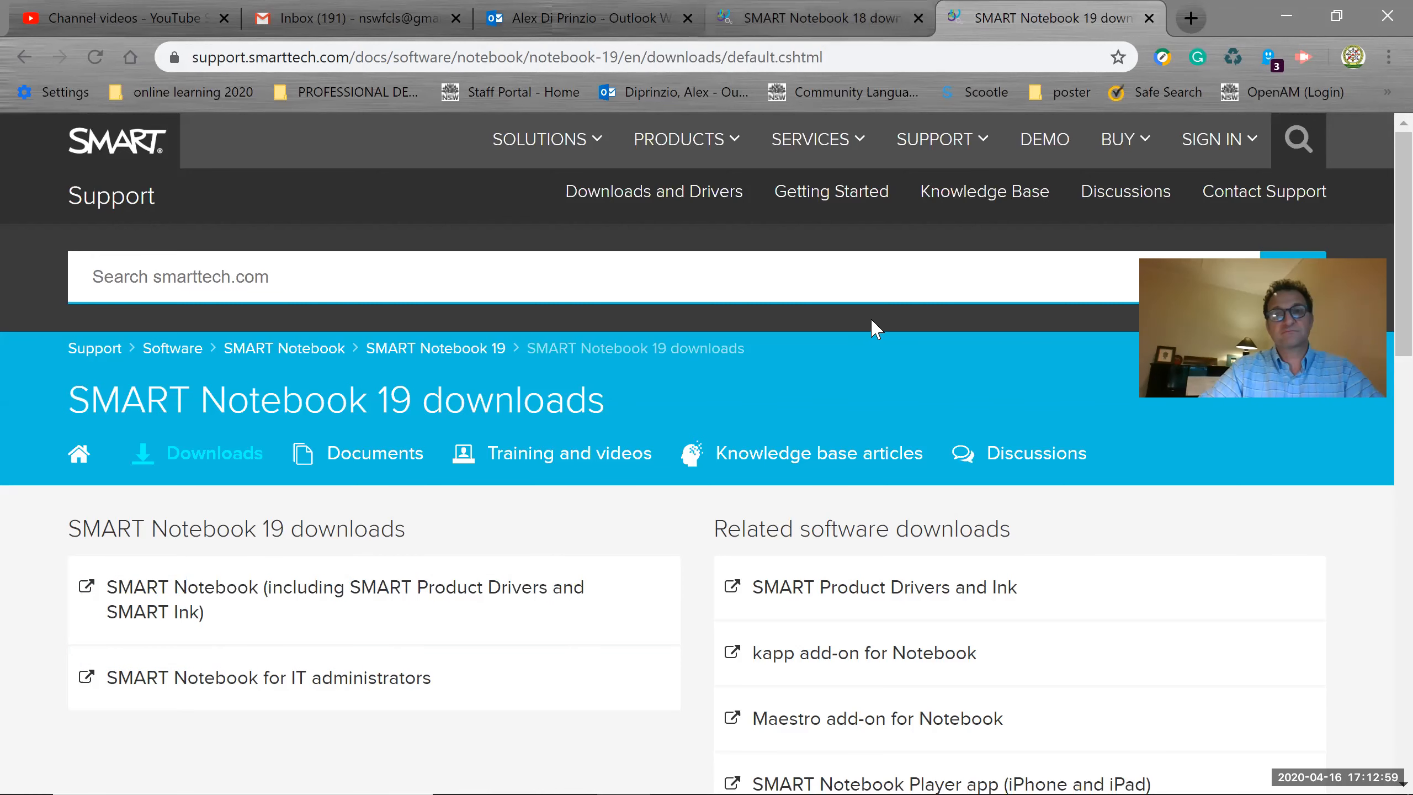
Close the SMART Notebook 18 downloads page and keep the SMART Notebook 19 downloads page open.
{"action": "left_click", "coordinate": [801, 22]}
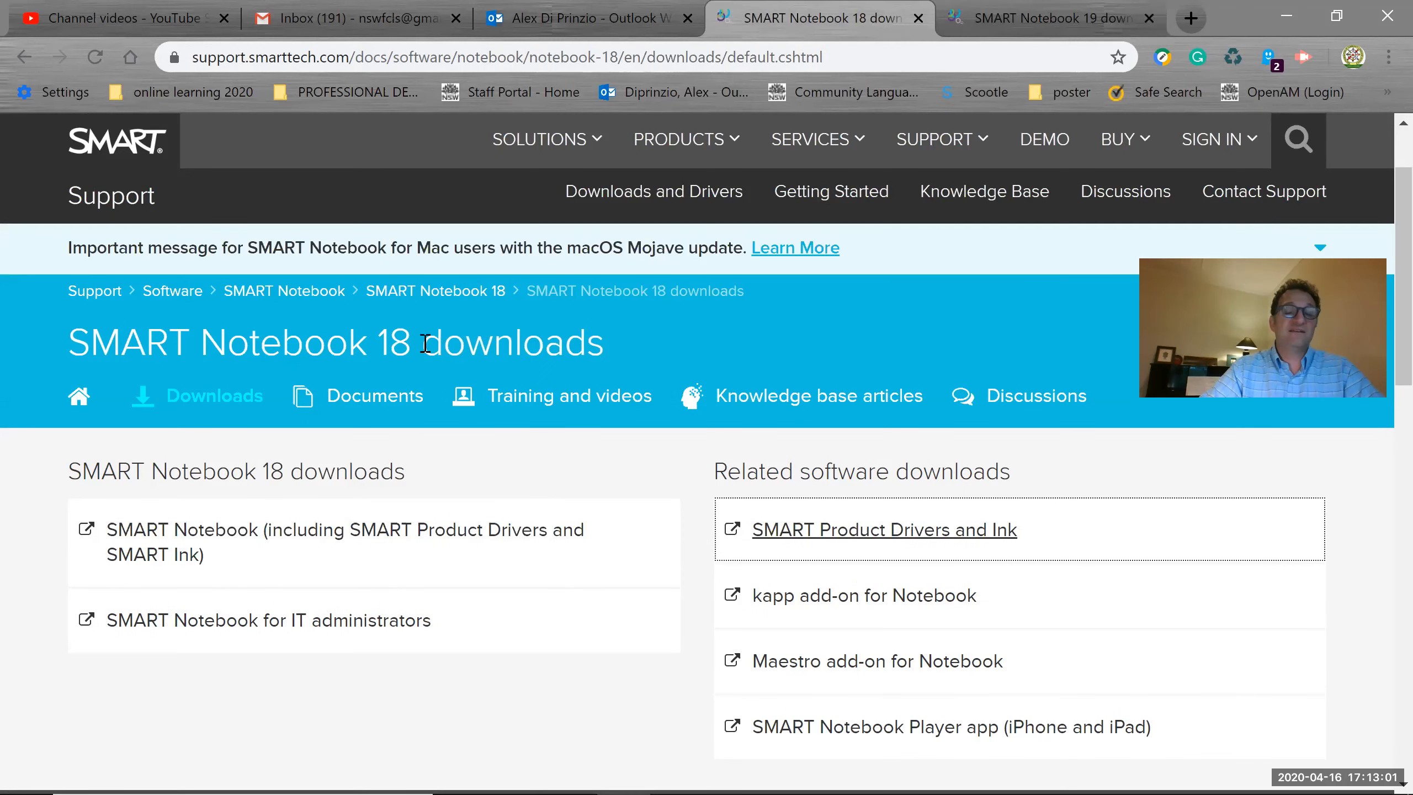
{"action": "left_click", "coordinate": [945, 18]}
{"action": "left_click", "coordinate": [864, 18]}
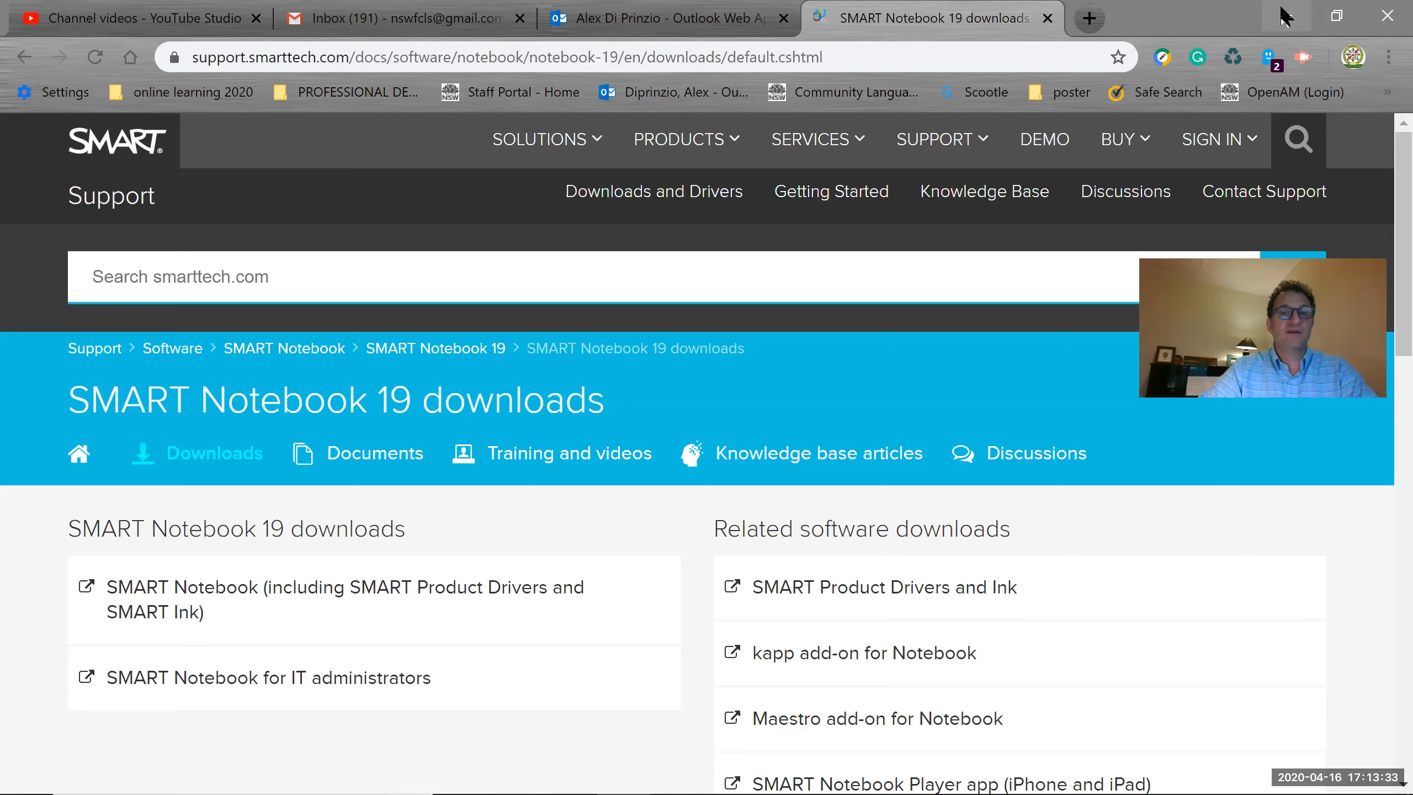
Launch SMART Notebook from a Windows search for "smart" and close the window again.
{"action": "mouse_move", "coordinate": [148, 770]}
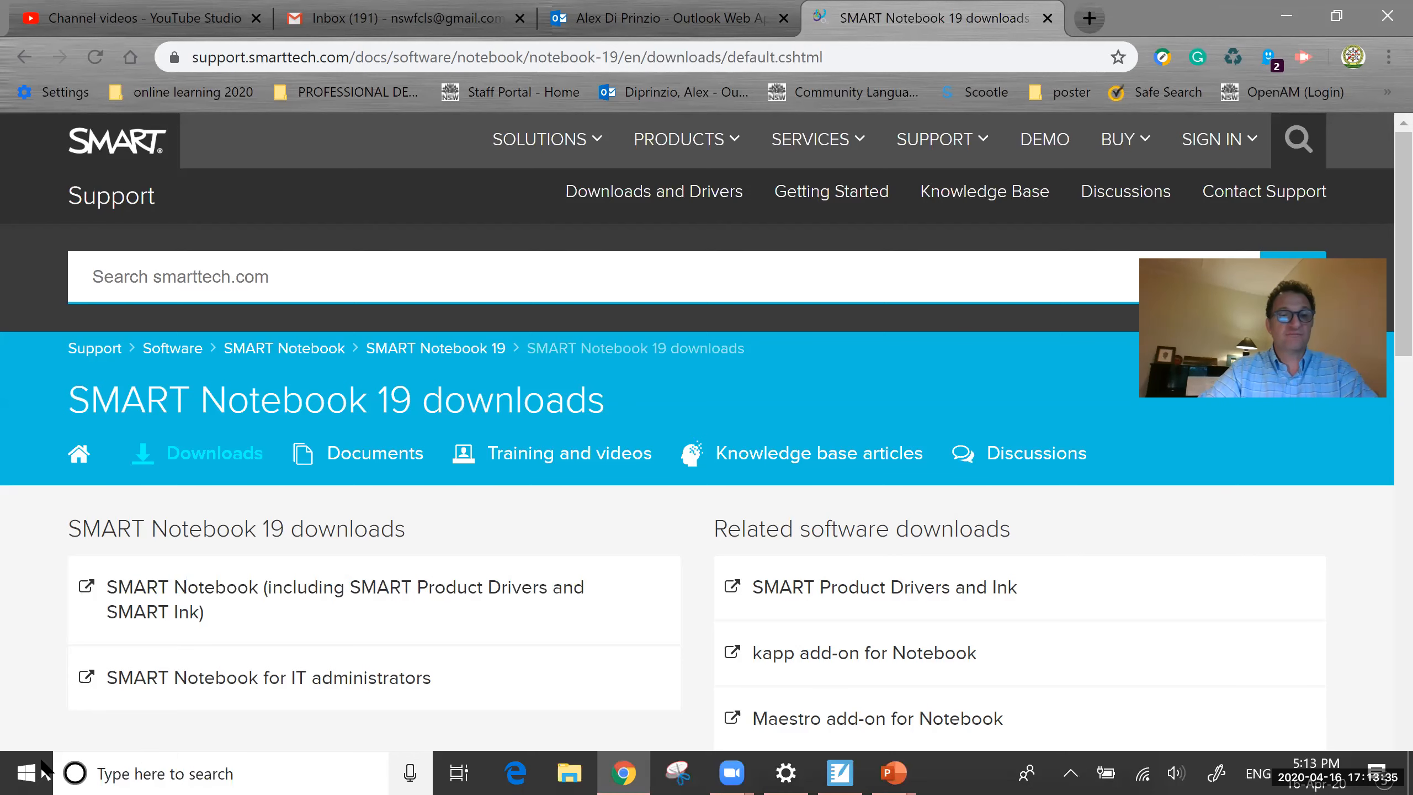
{"action": "left_click", "coordinate": [108, 771]}
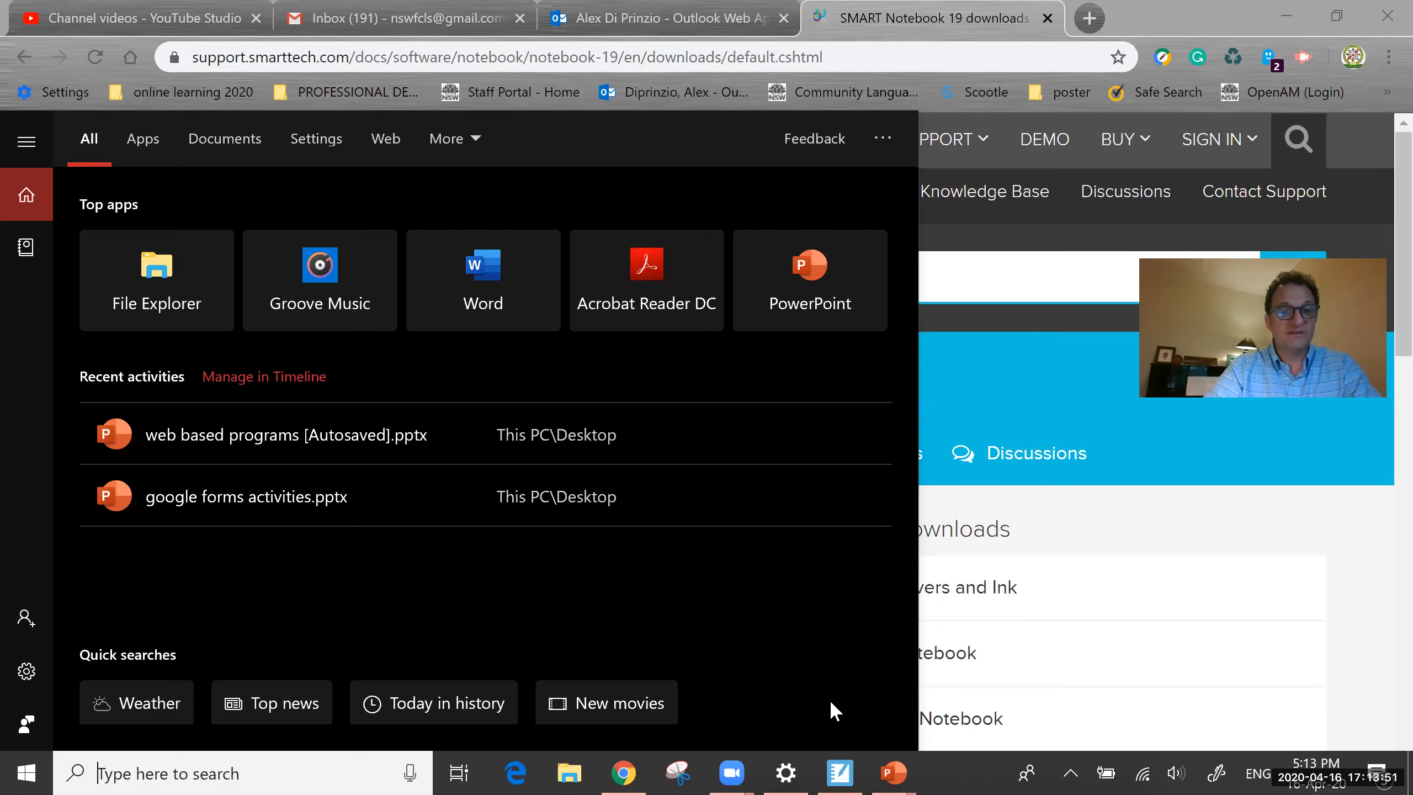
{"action": "left_click", "coordinate": [1189, 17]}
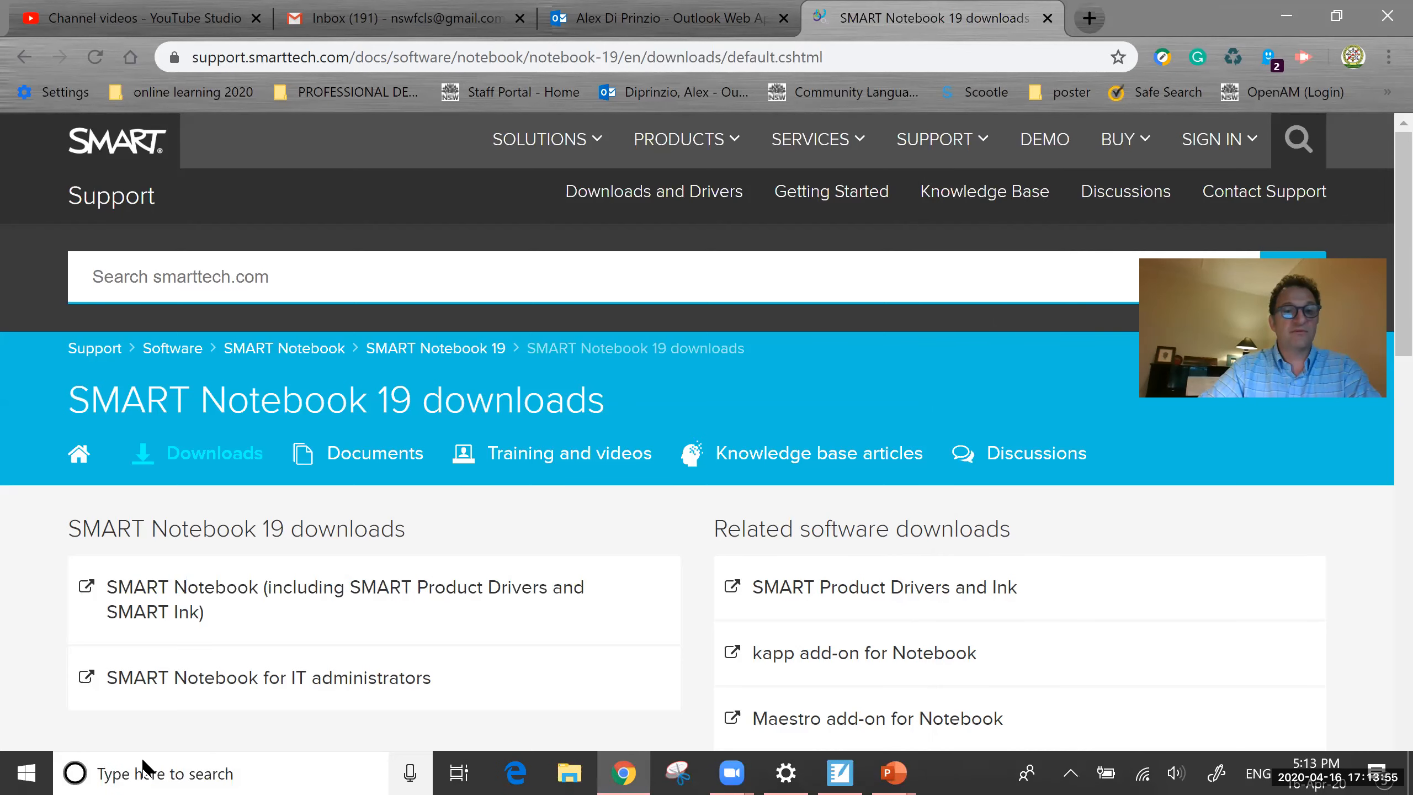
{"action": "left_click", "coordinate": [144, 771]}
{"action": "type", "text": "smart"}
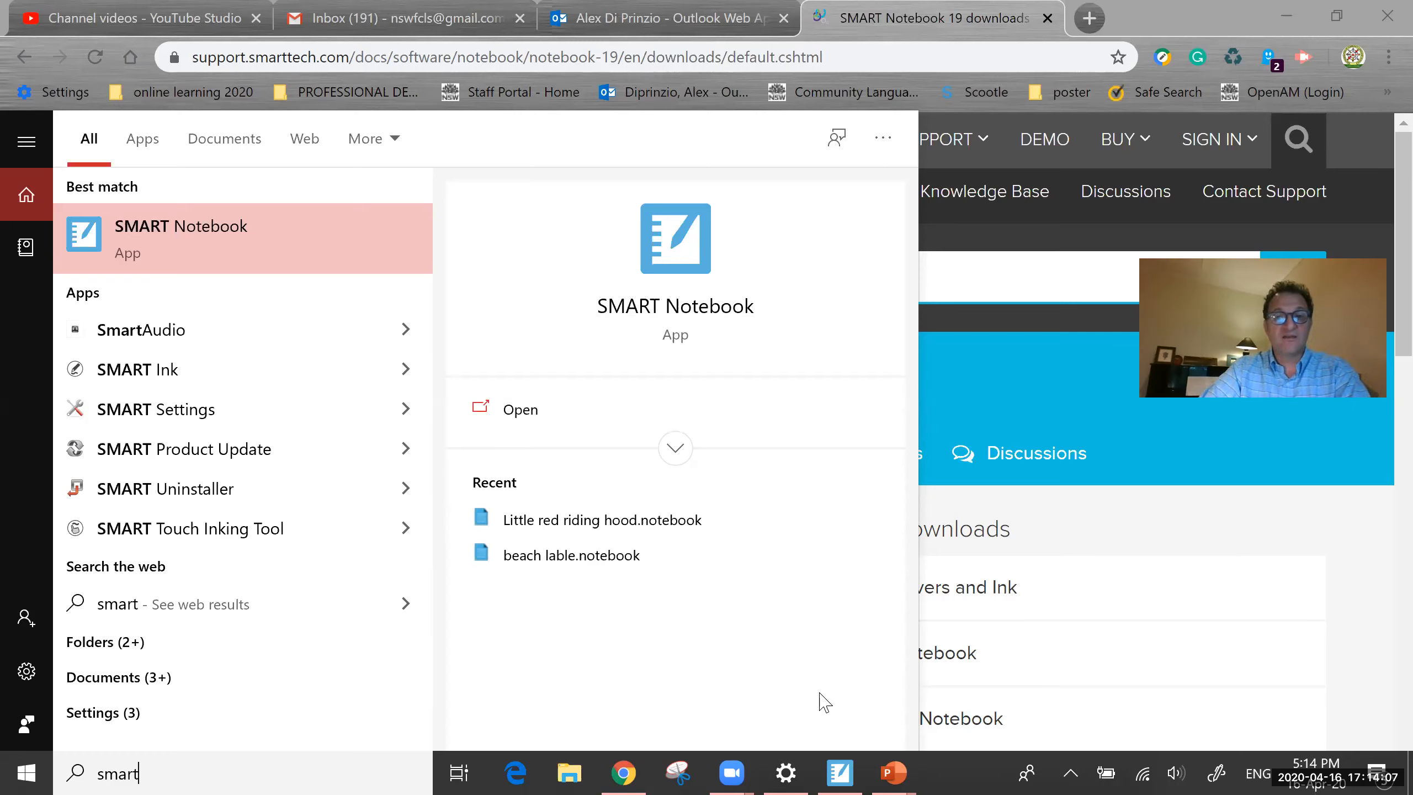
{"action": "key", "text": "Return"}
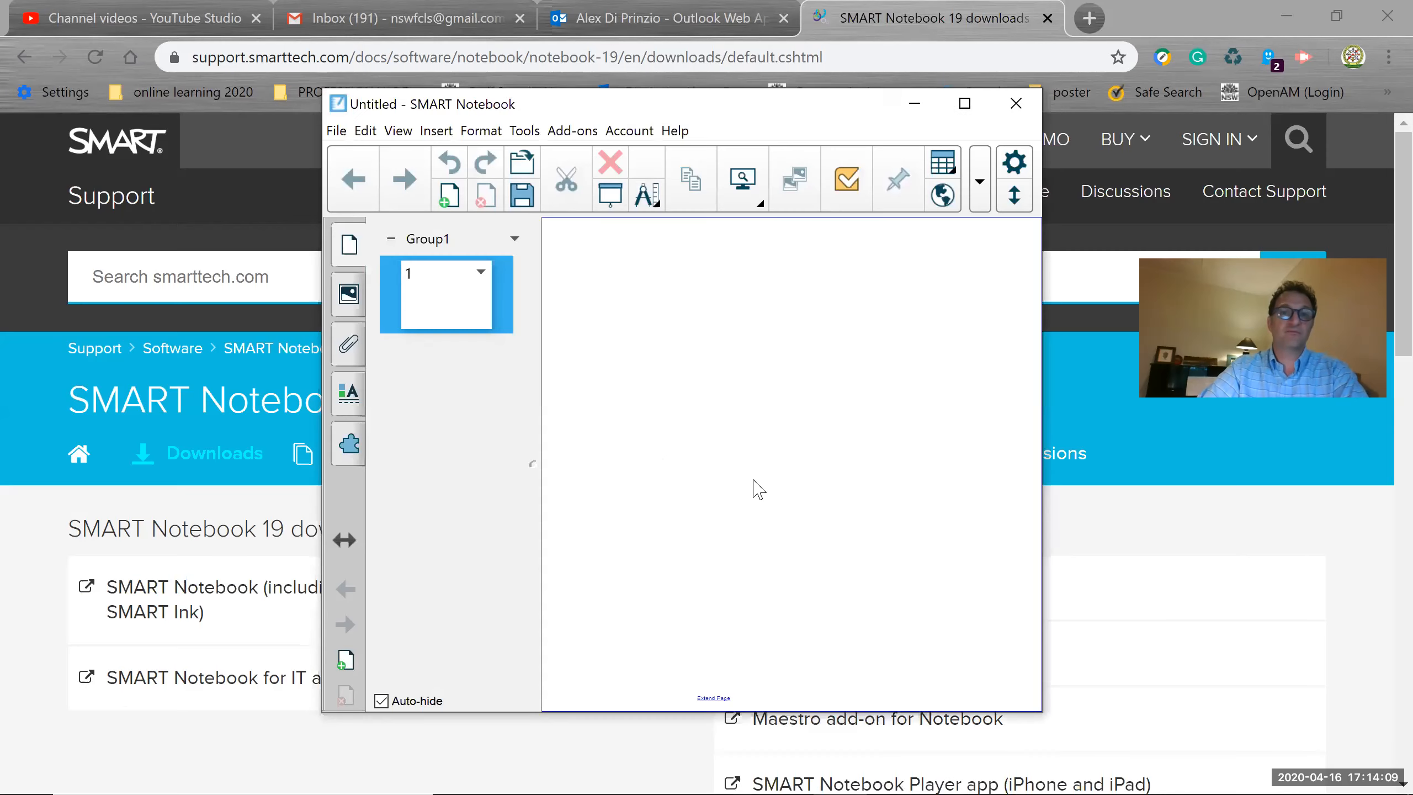
{"action": "left_click", "coordinate": [1015, 105]}
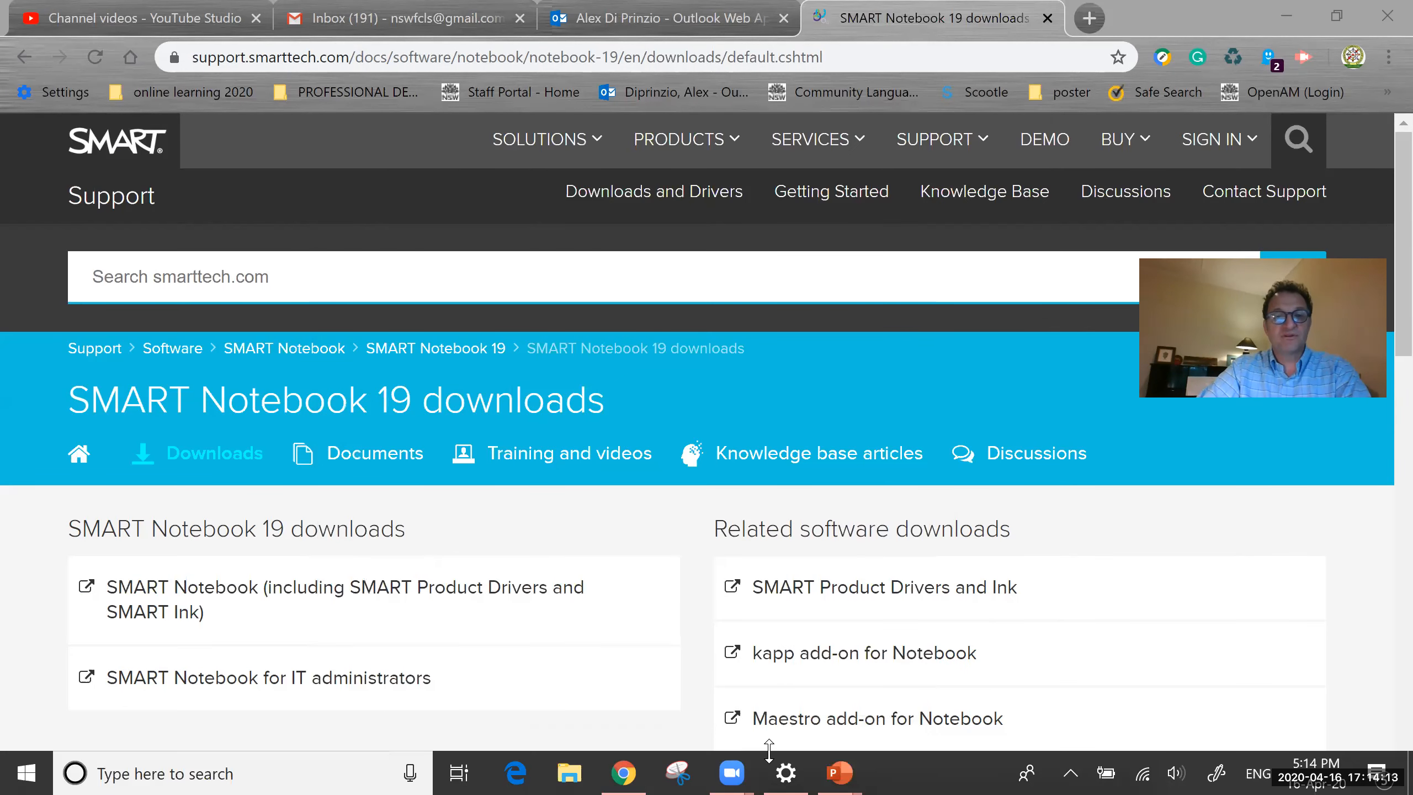
Find SMART Notebook with a Windows search for "smart" and launch it.
{"action": "left_click", "coordinate": [169, 764]}
{"action": "type", "text": "s"}
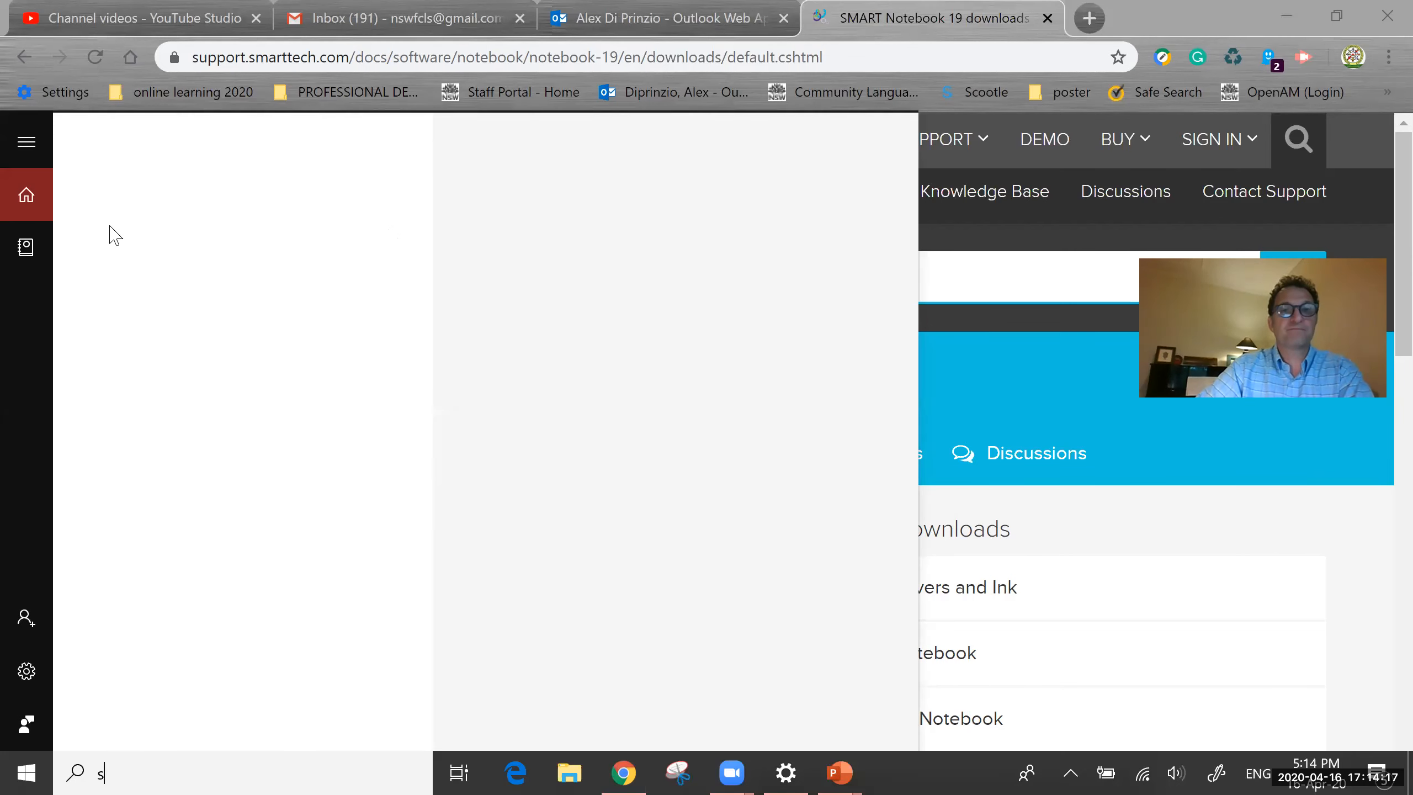
{"action": "type", "text": "mart"}
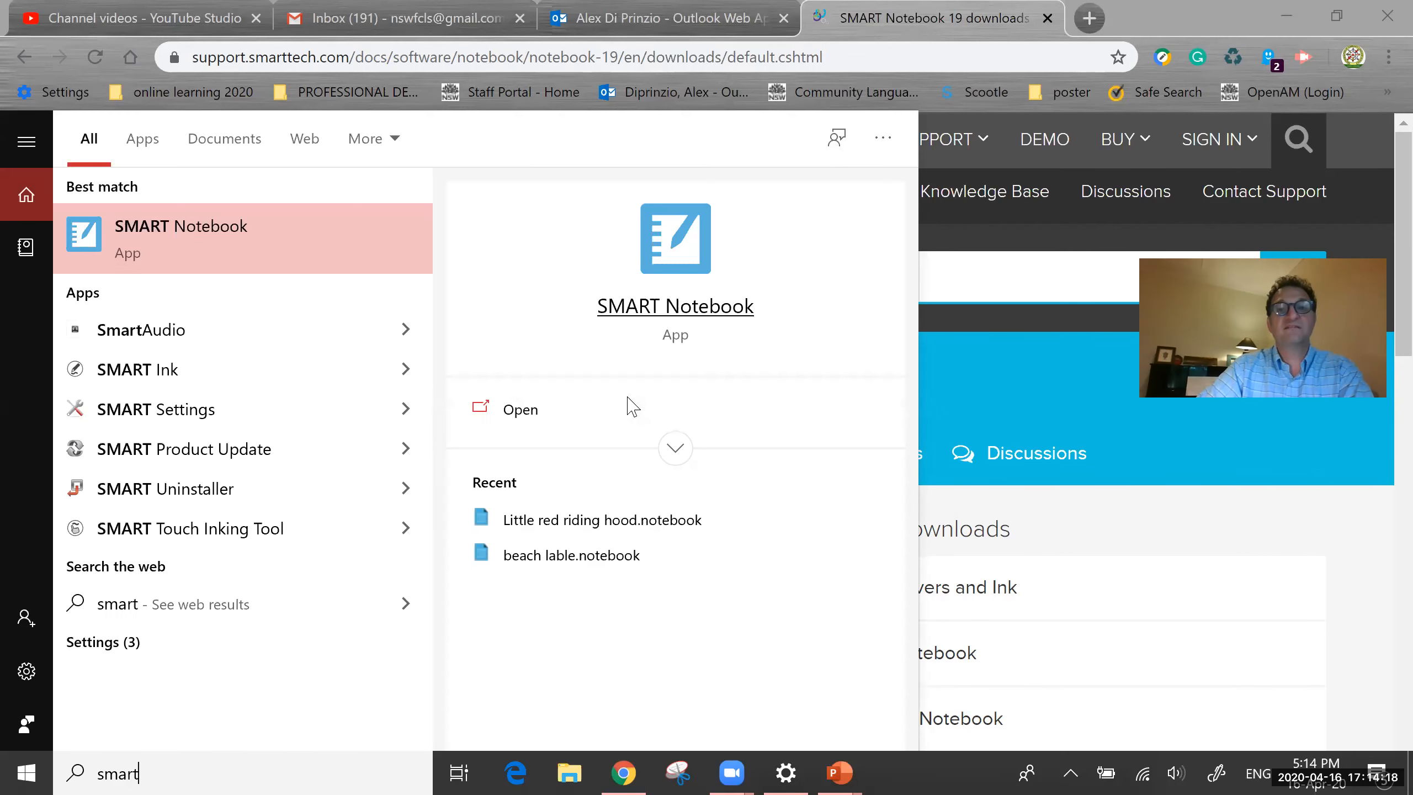
{"action": "left_click", "coordinate": [677, 252]}
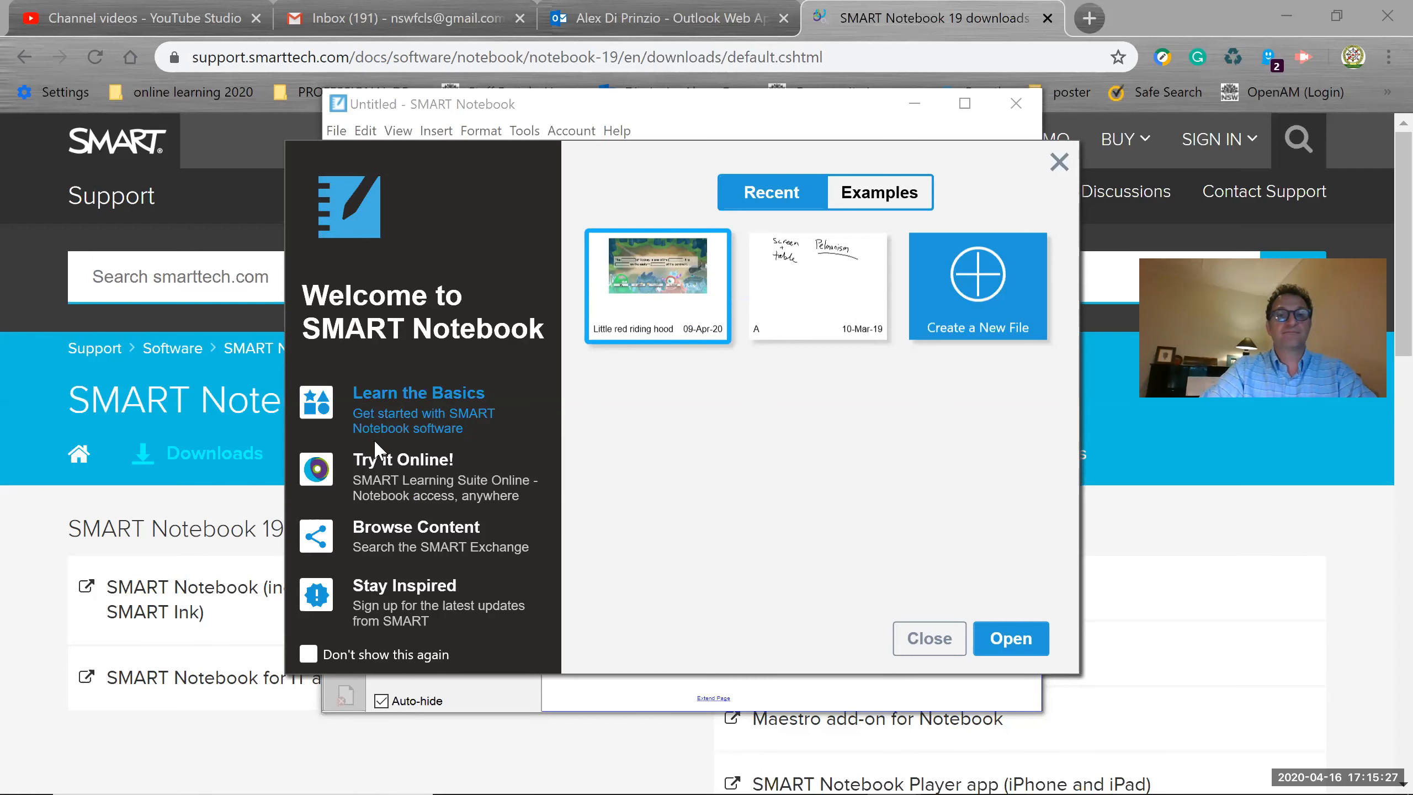
Close the SMART Notebook welcome screen and maximize the blank notebook's window.
{"action": "left_click", "coordinate": [953, 646]}
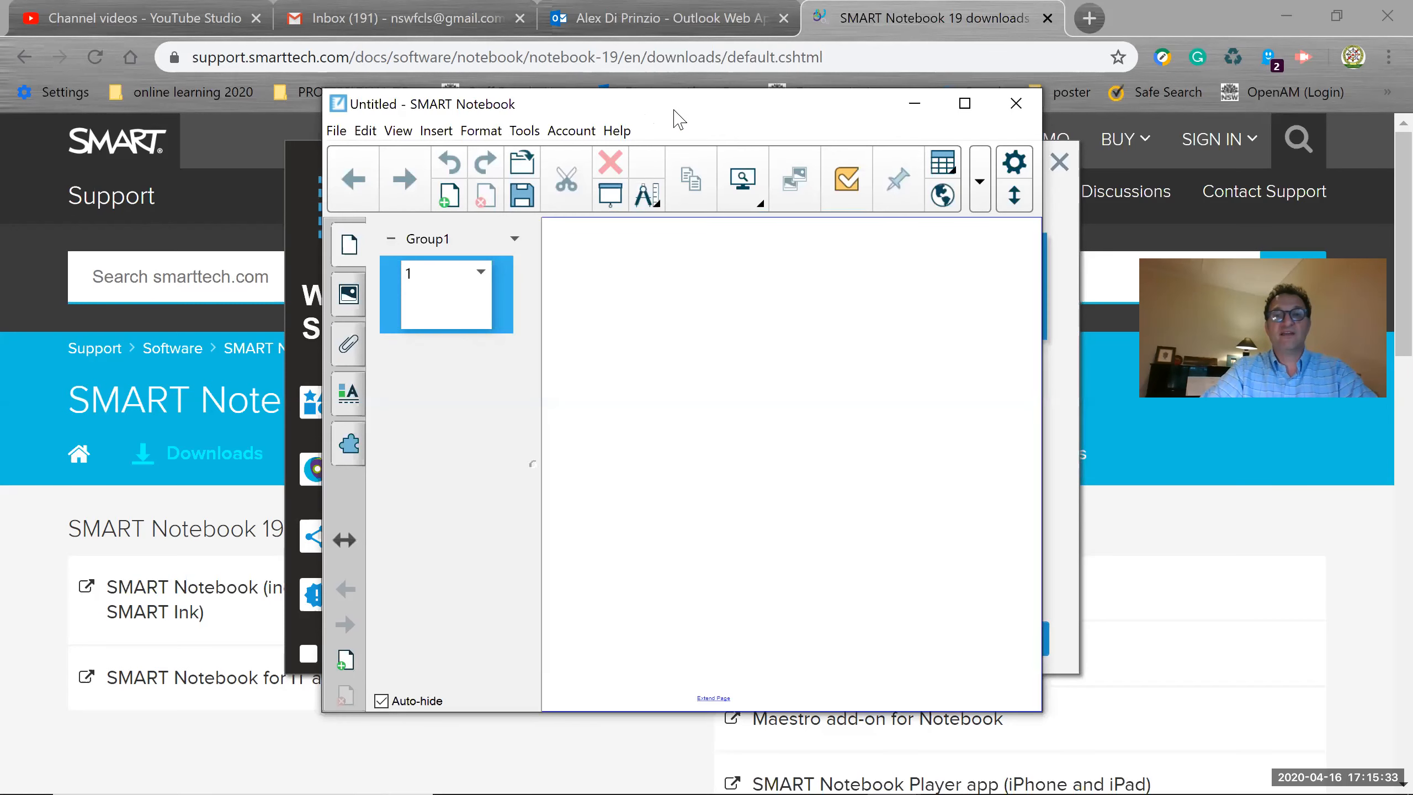
{"action": "left_click", "coordinate": [1016, 105]}
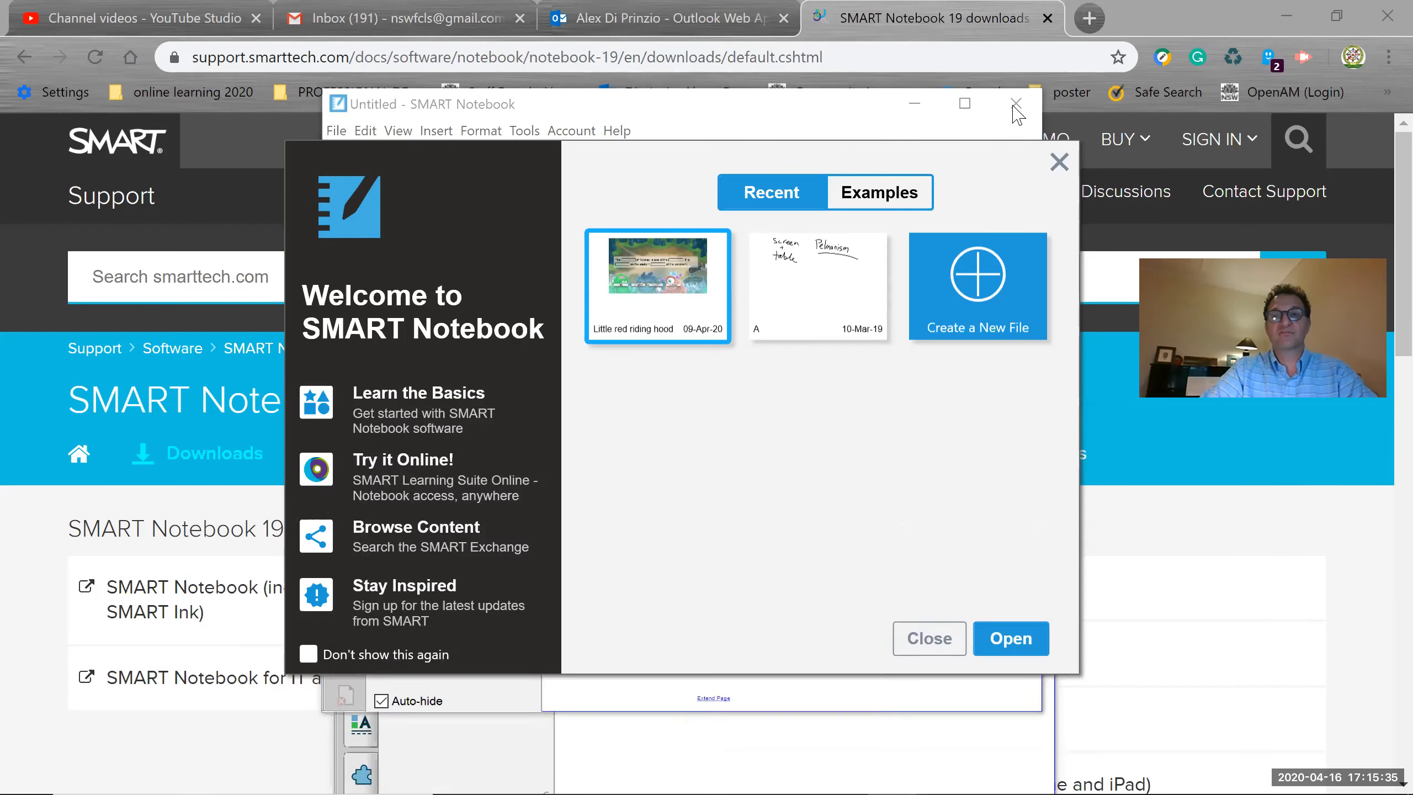
{"action": "left_click", "coordinate": [1016, 106]}
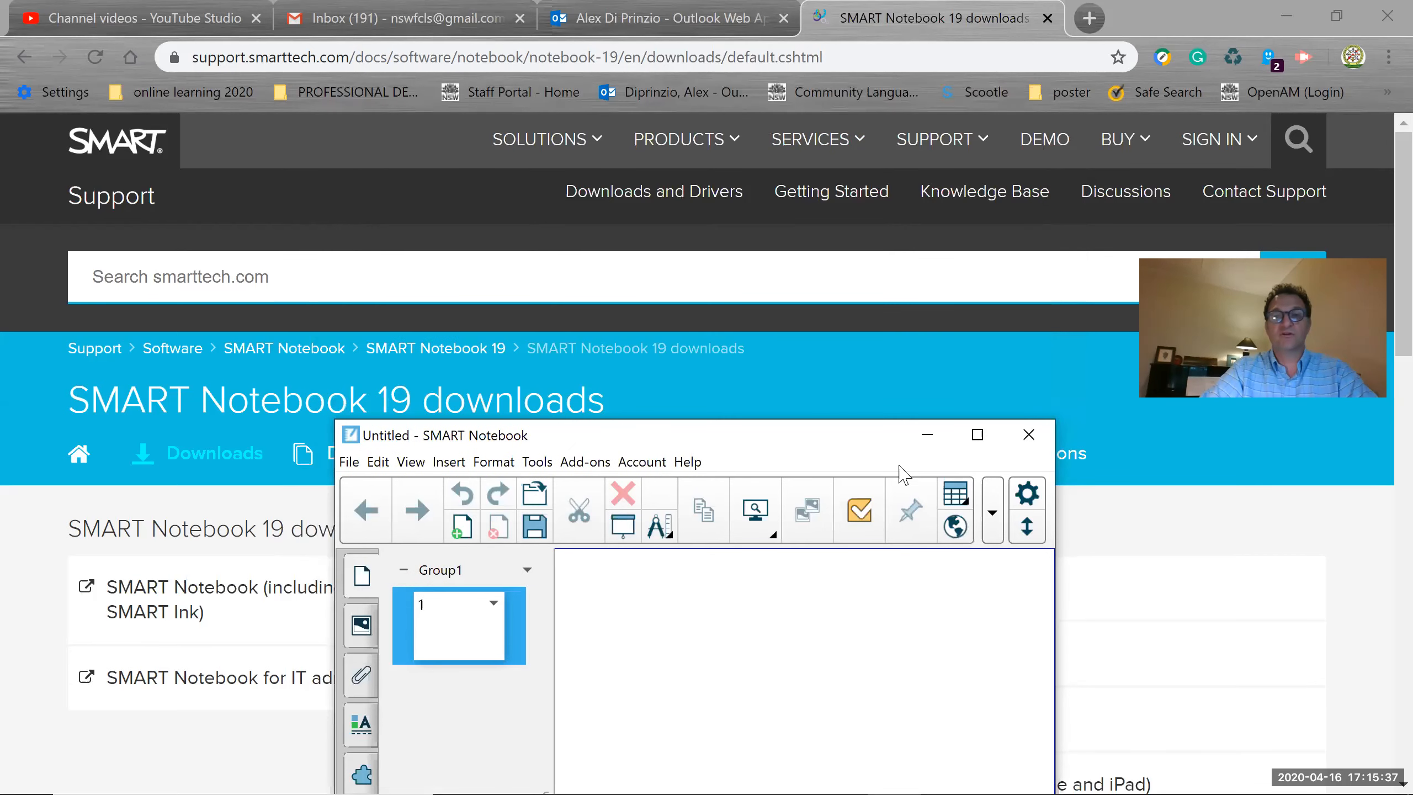
{"action": "left_click", "coordinate": [977, 435]}
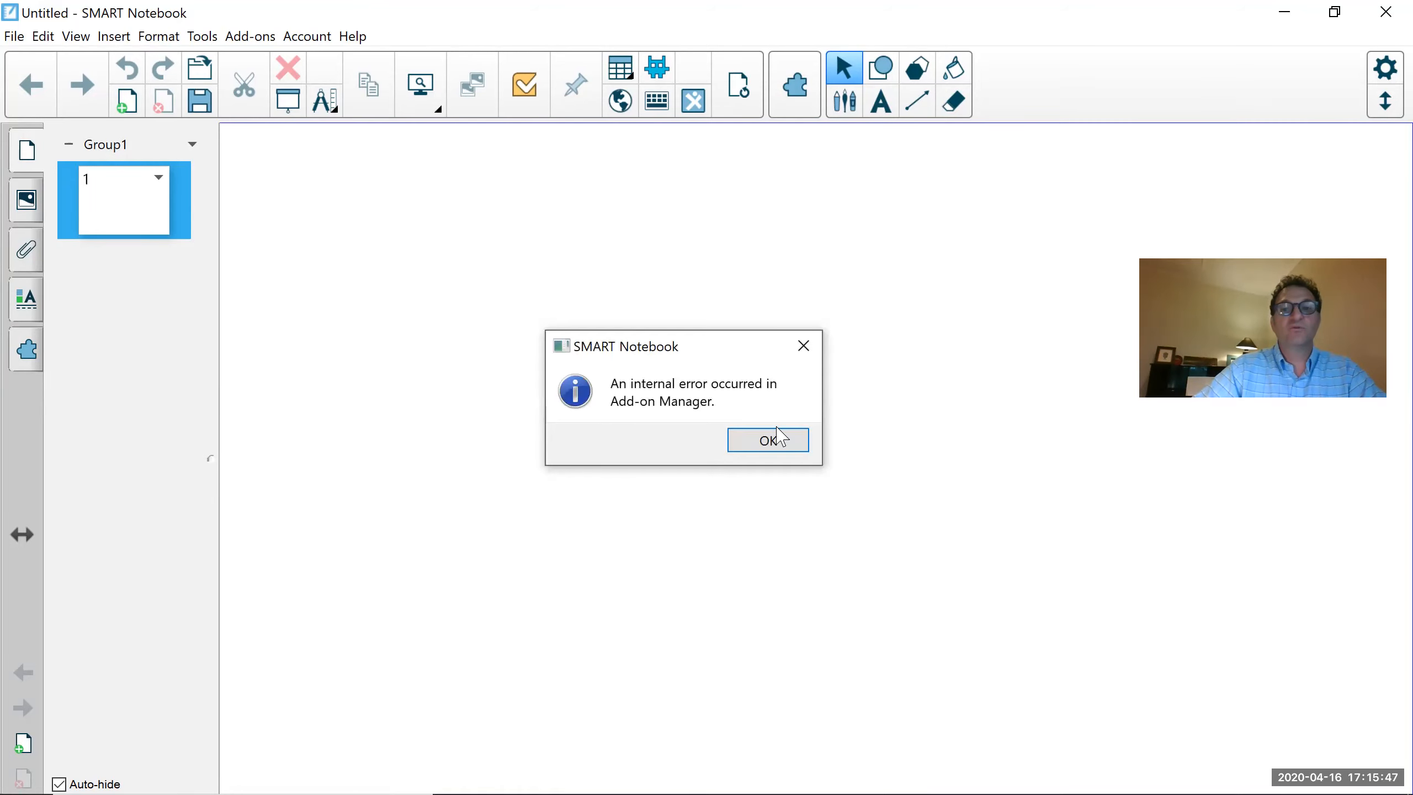
{"action": "left_click", "coordinate": [780, 454]}
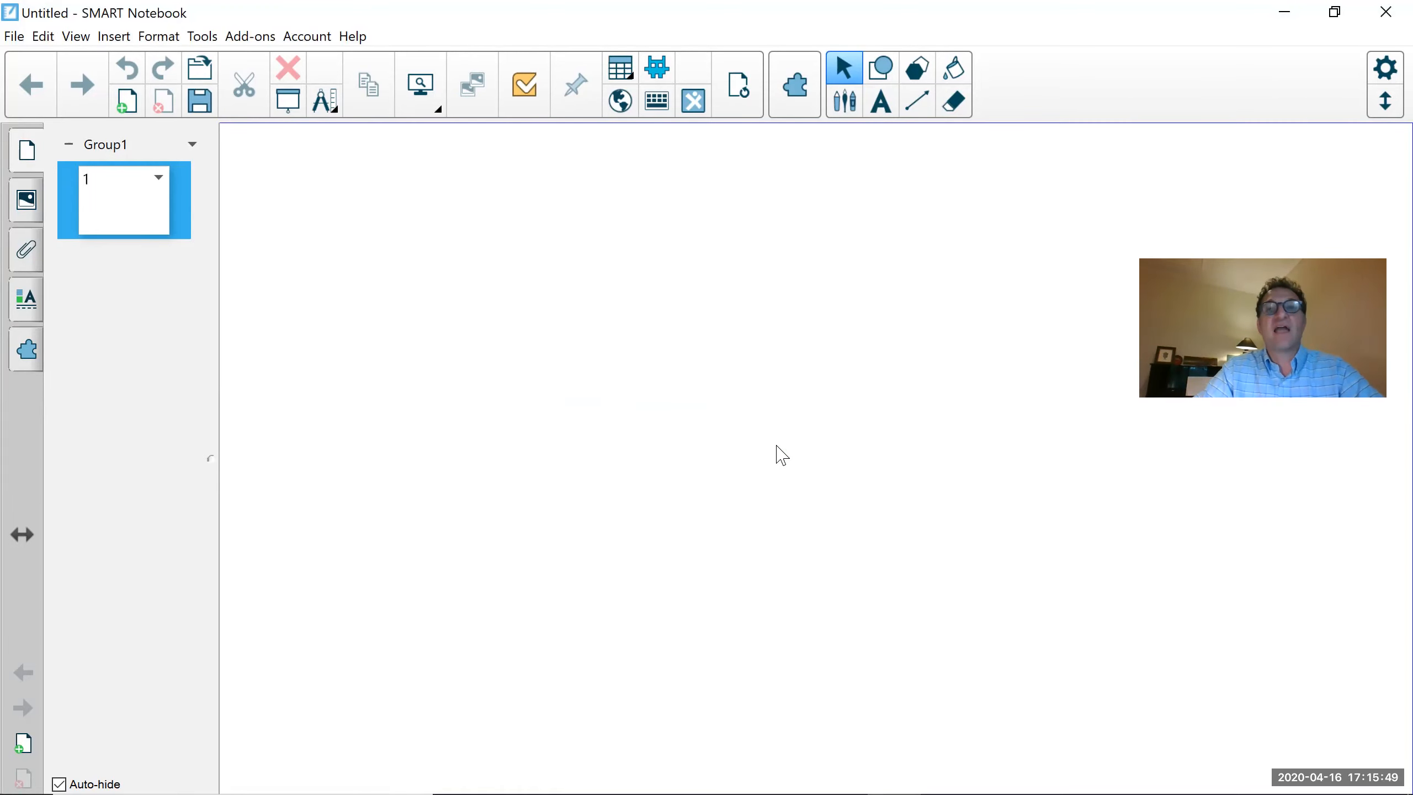
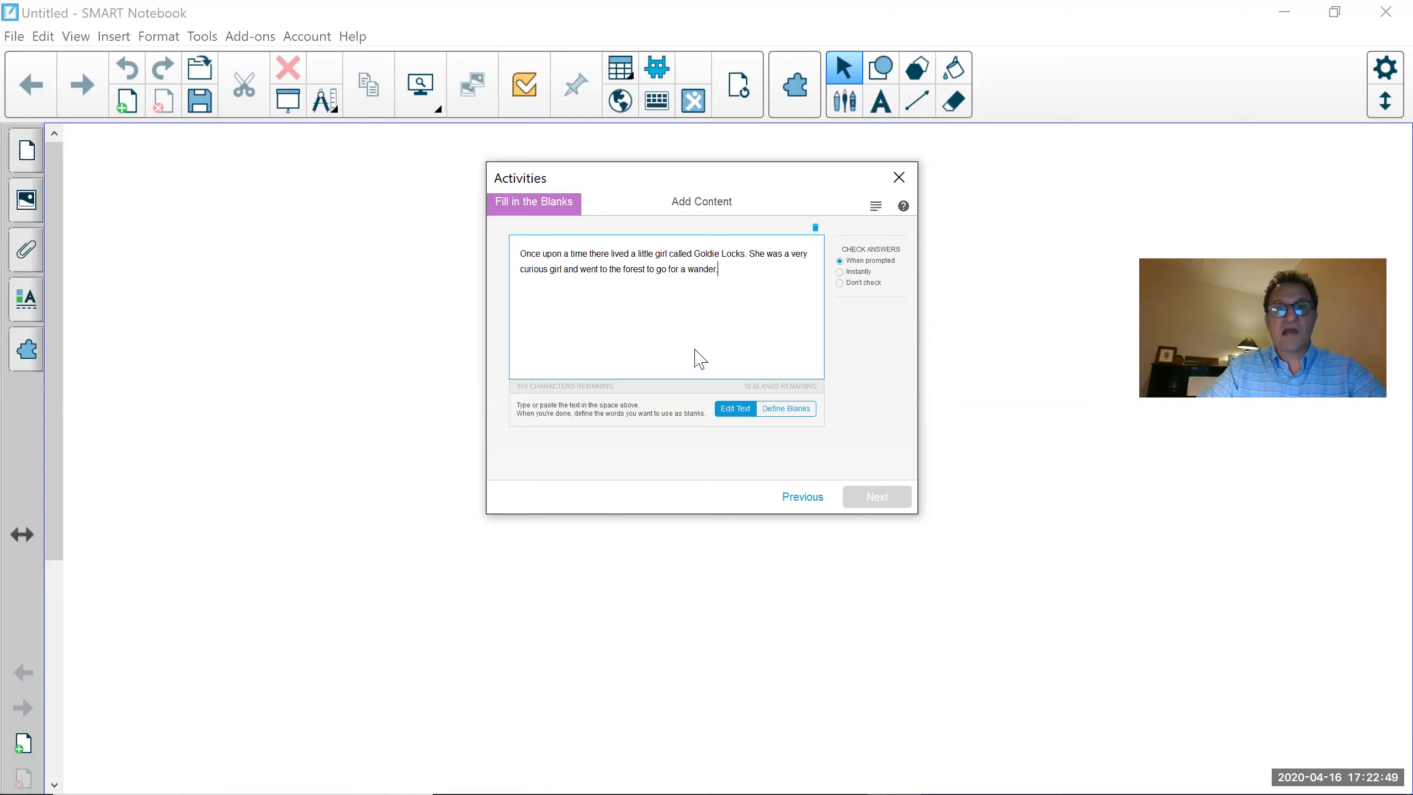
Define the words "lived", "called", "was", "went" and "go" as blanks in the Goldie Locks text.
{"action": "left_click", "coordinate": [786, 410]}
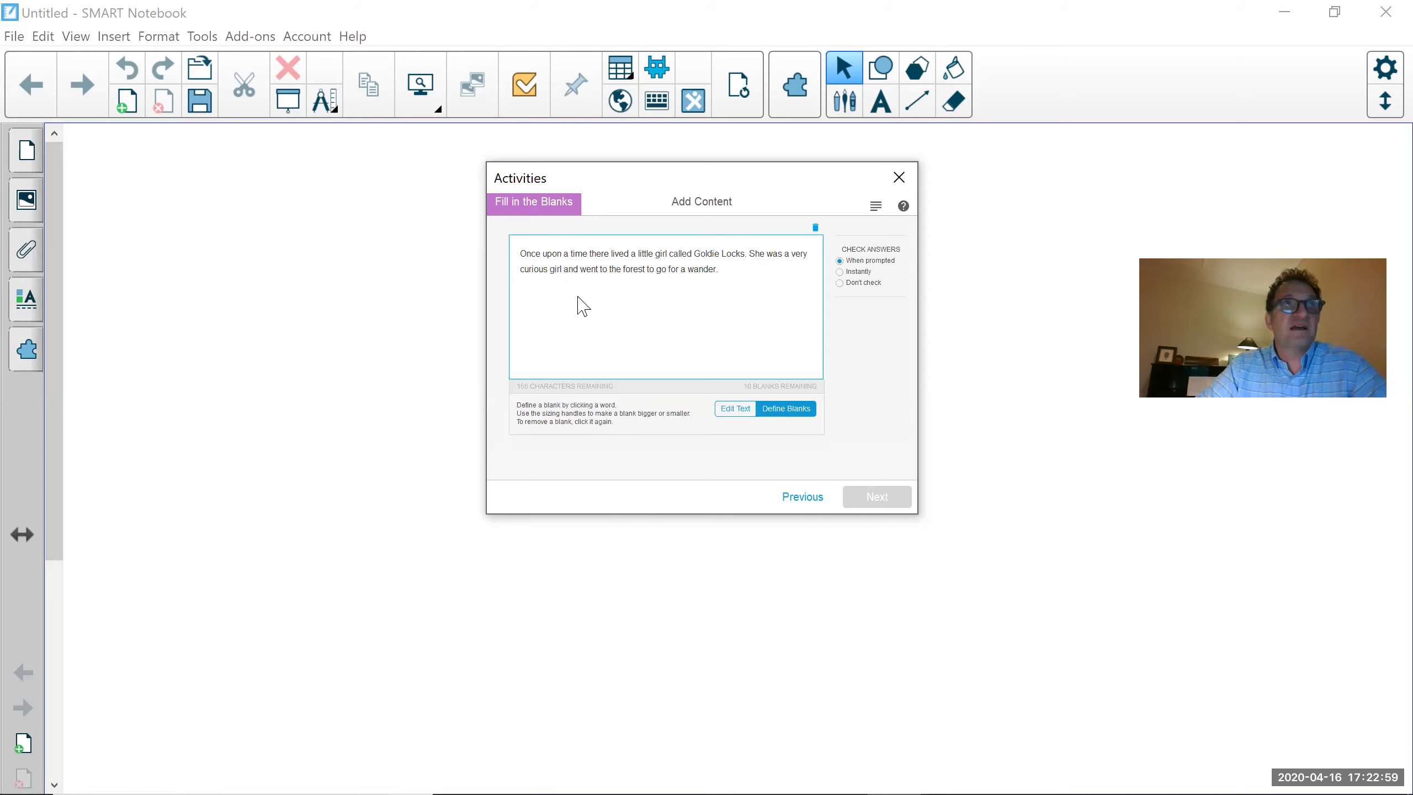
{"action": "left_click", "coordinate": [622, 256]}
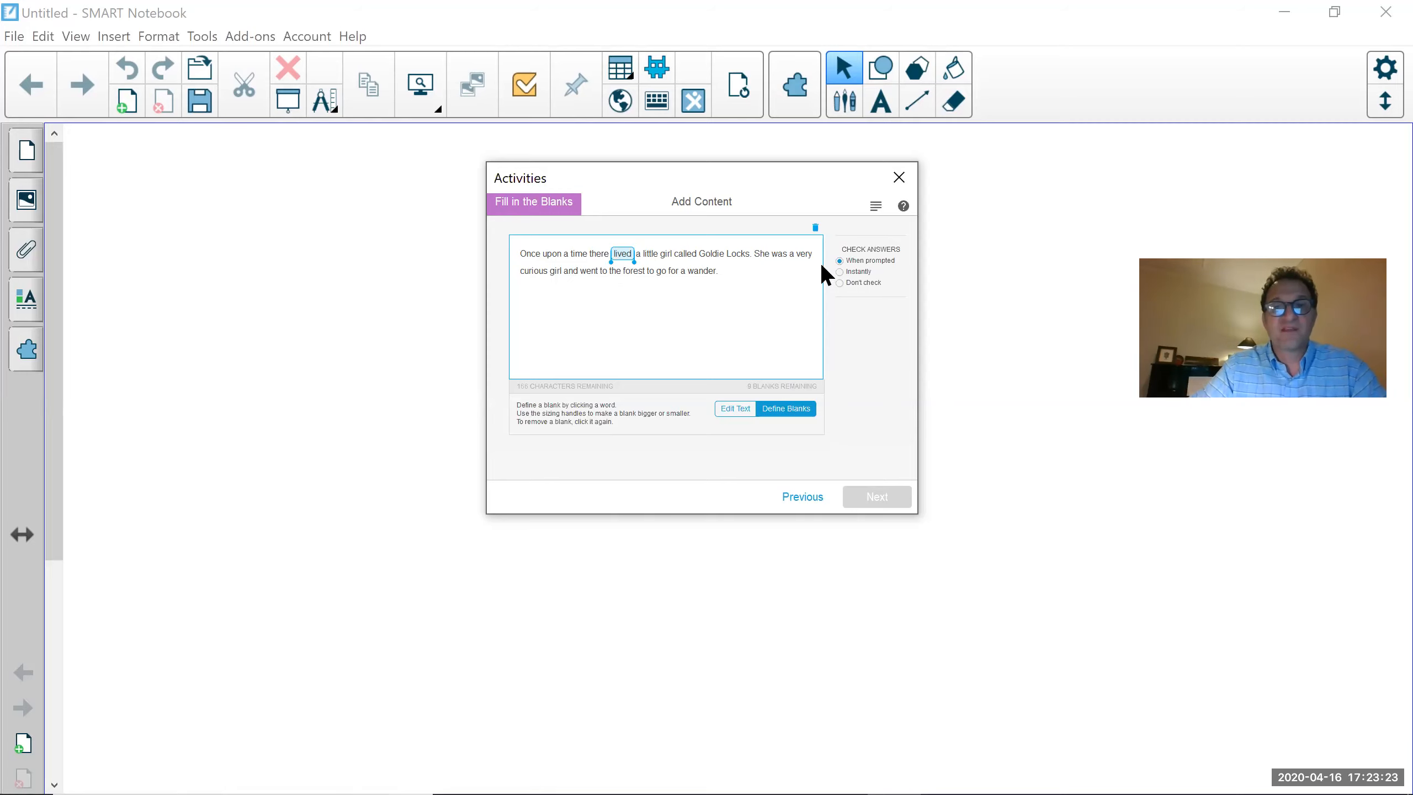
{"action": "left_click", "coordinate": [689, 255]}
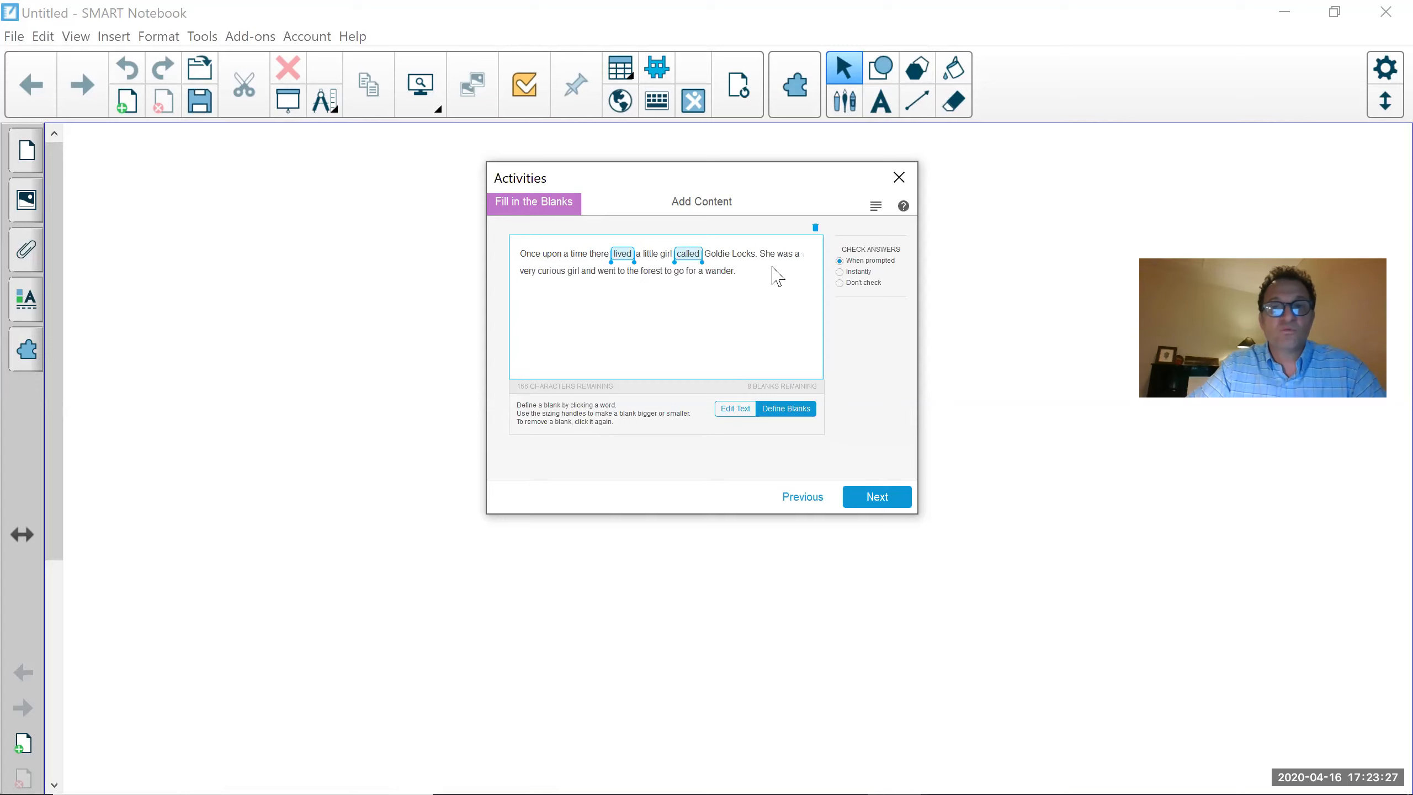
{"action": "left_click", "coordinate": [788, 256]}
{"action": "left_click", "coordinate": [608, 271]}
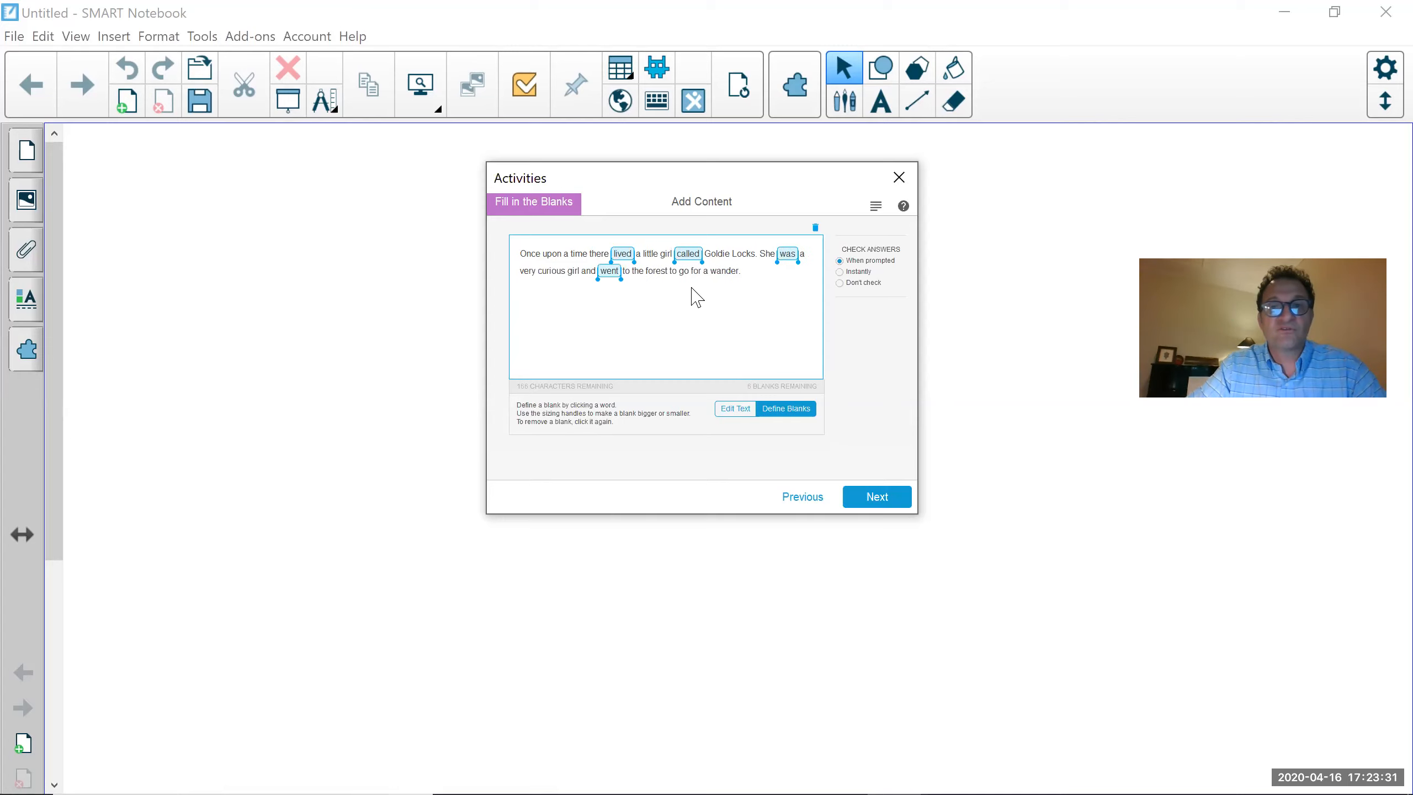
{"action": "left_click", "coordinate": [684, 272]}
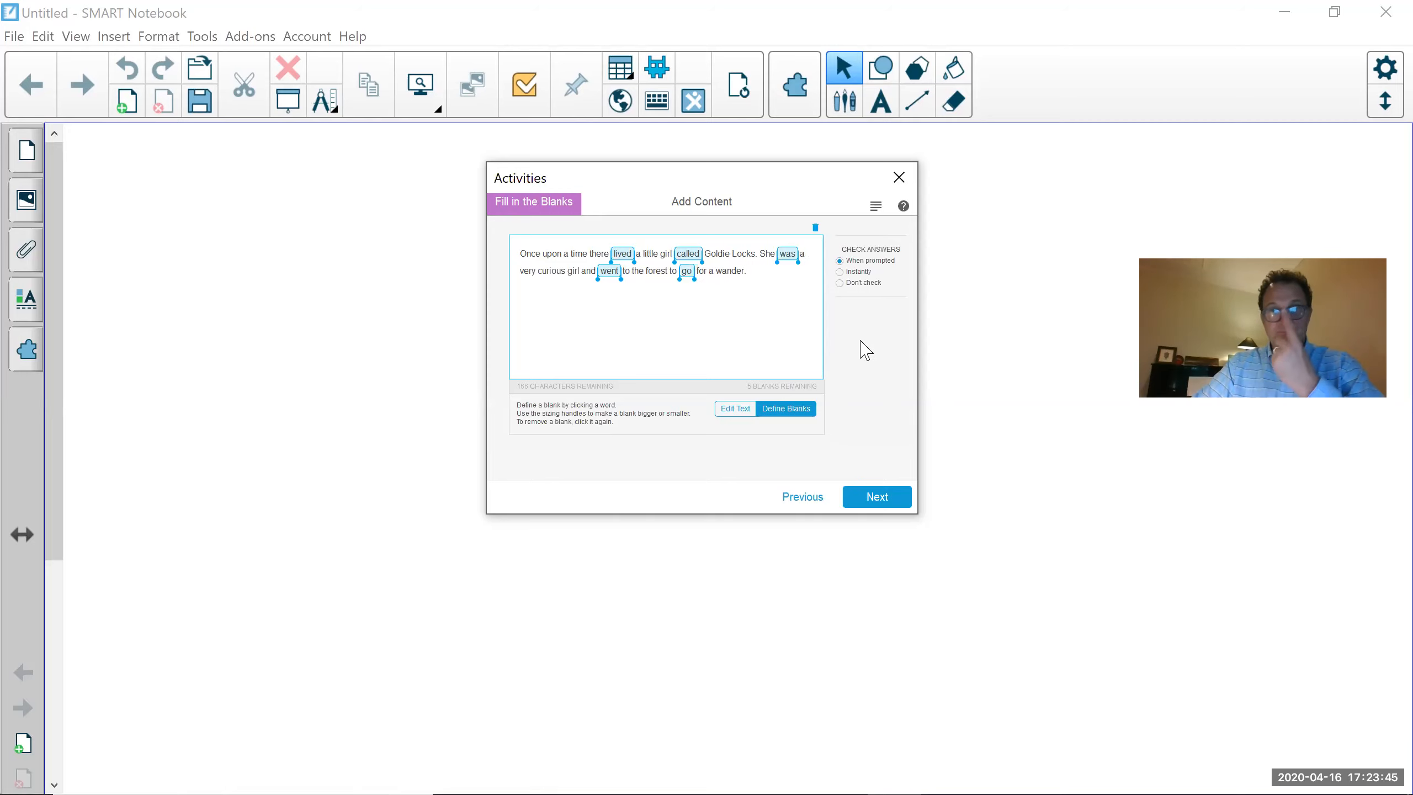
Review the saved activity content and the content types available for new lists, and return to the Fill in the Blanks activity.
{"action": "left_click", "coordinate": [875, 207]}
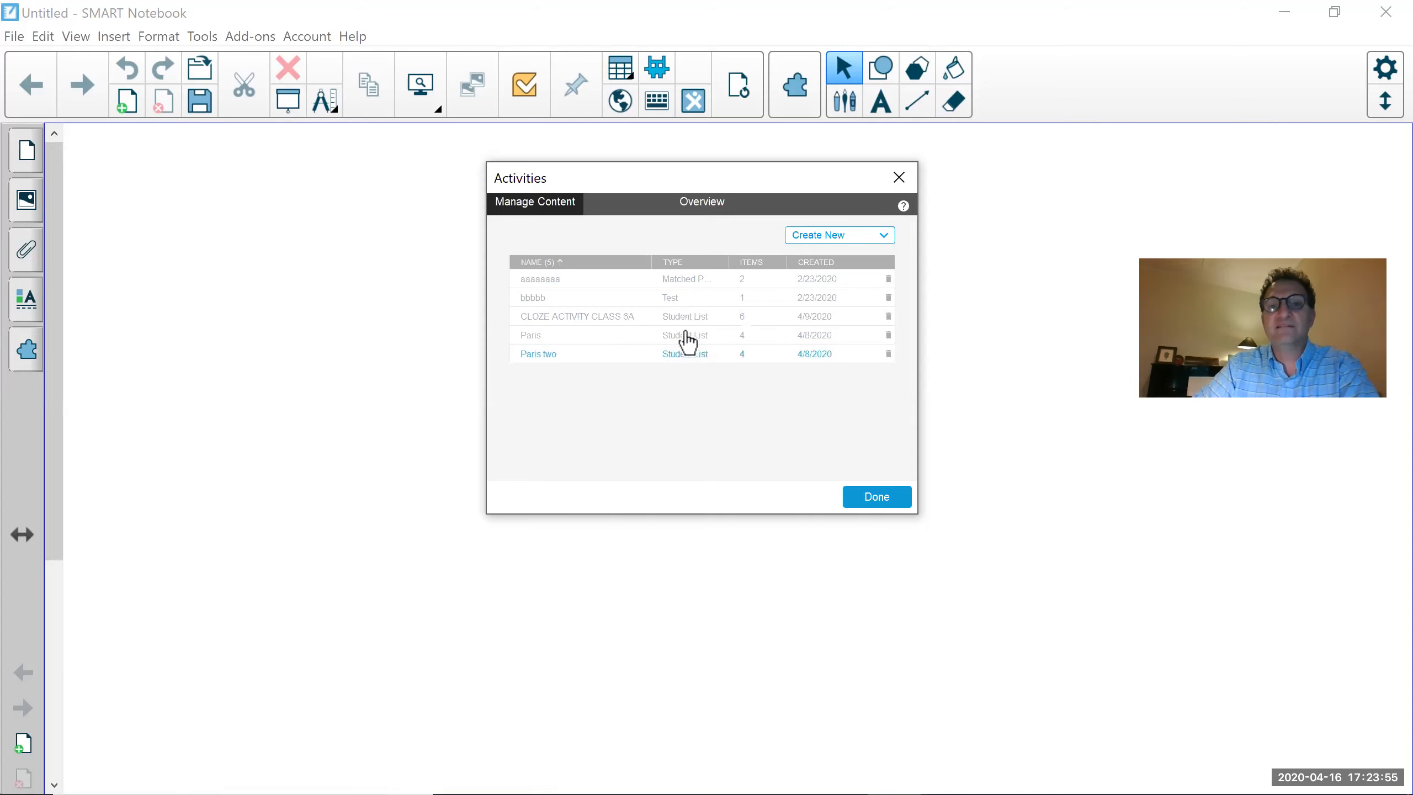
{"action": "left_click", "coordinate": [848, 234]}
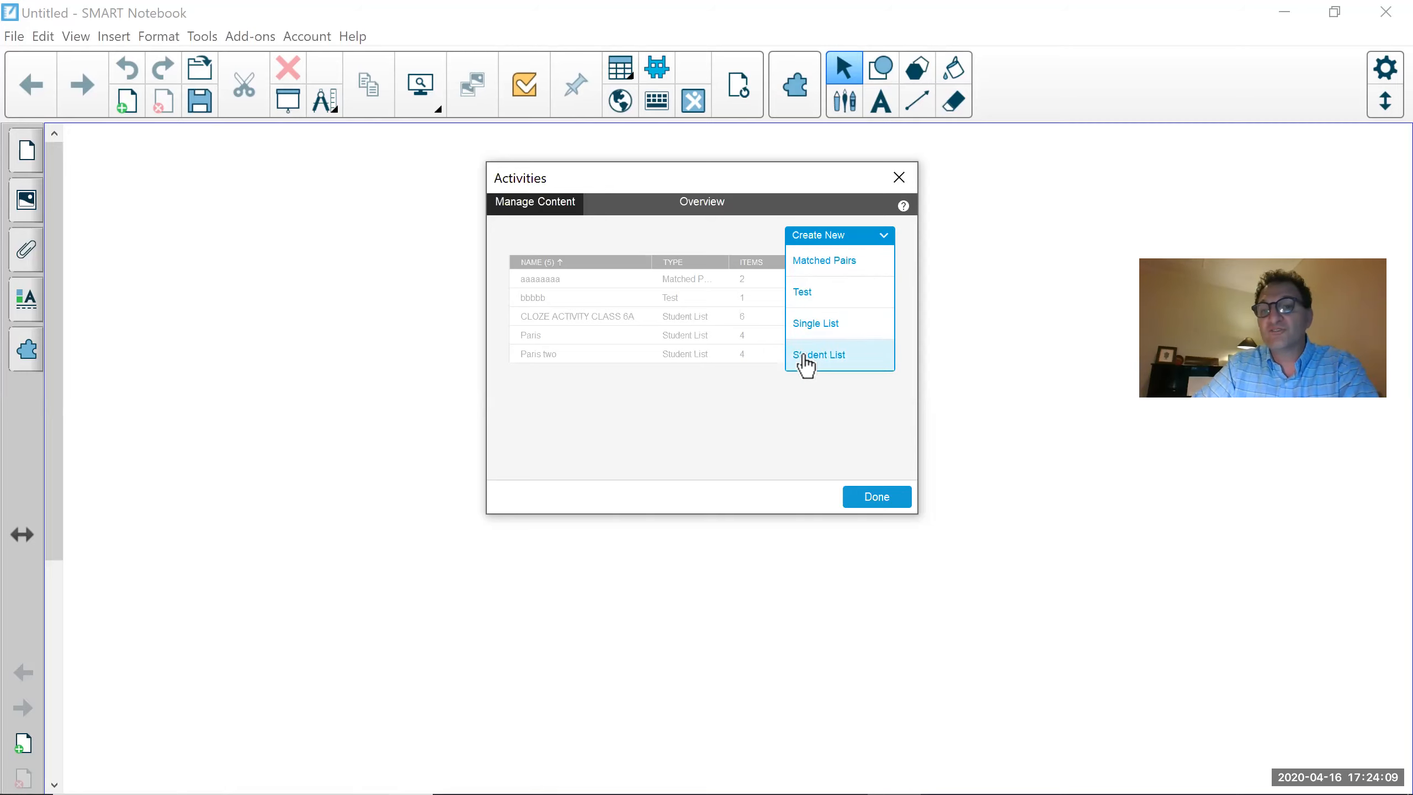
{"action": "left_click", "coordinate": [695, 426]}
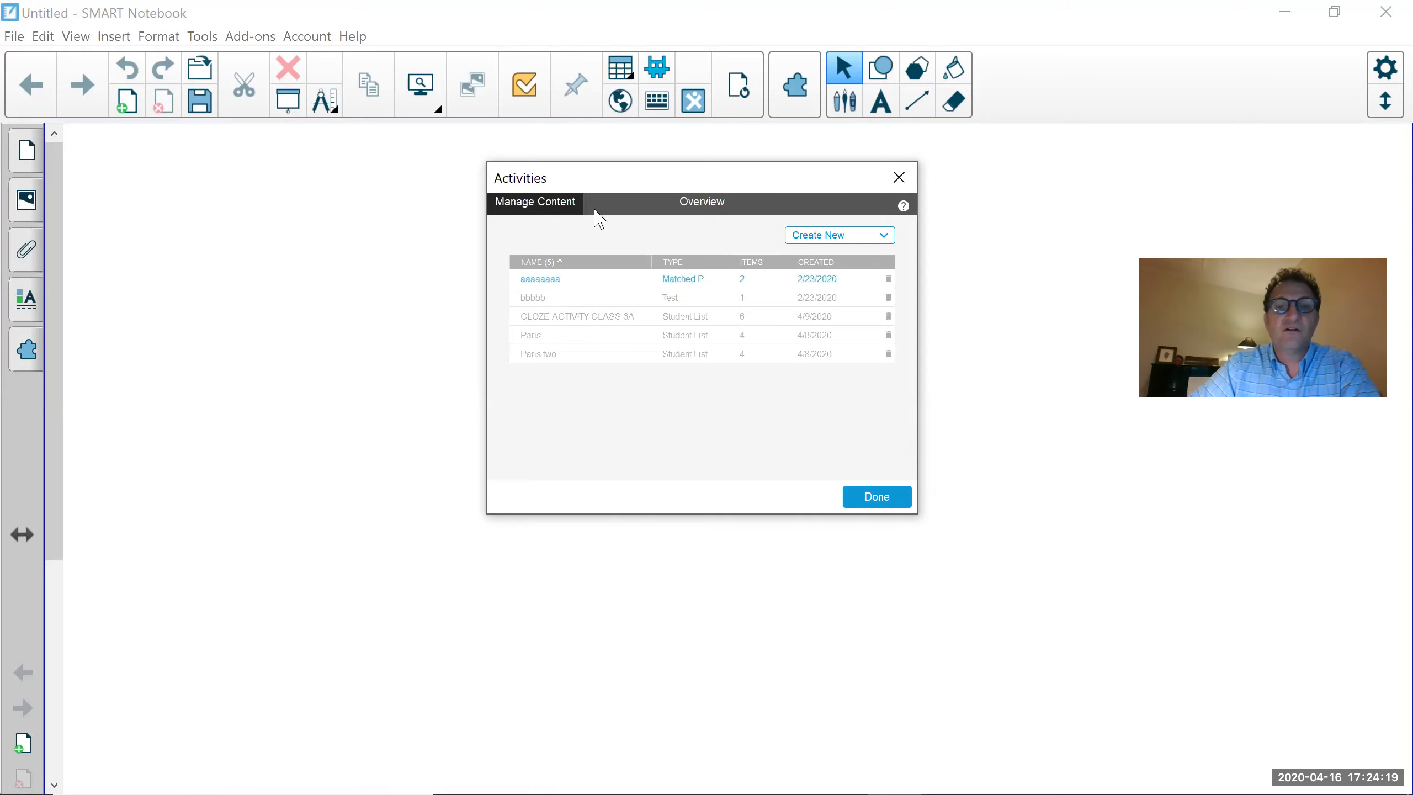
{"action": "left_click", "coordinate": [872, 504]}
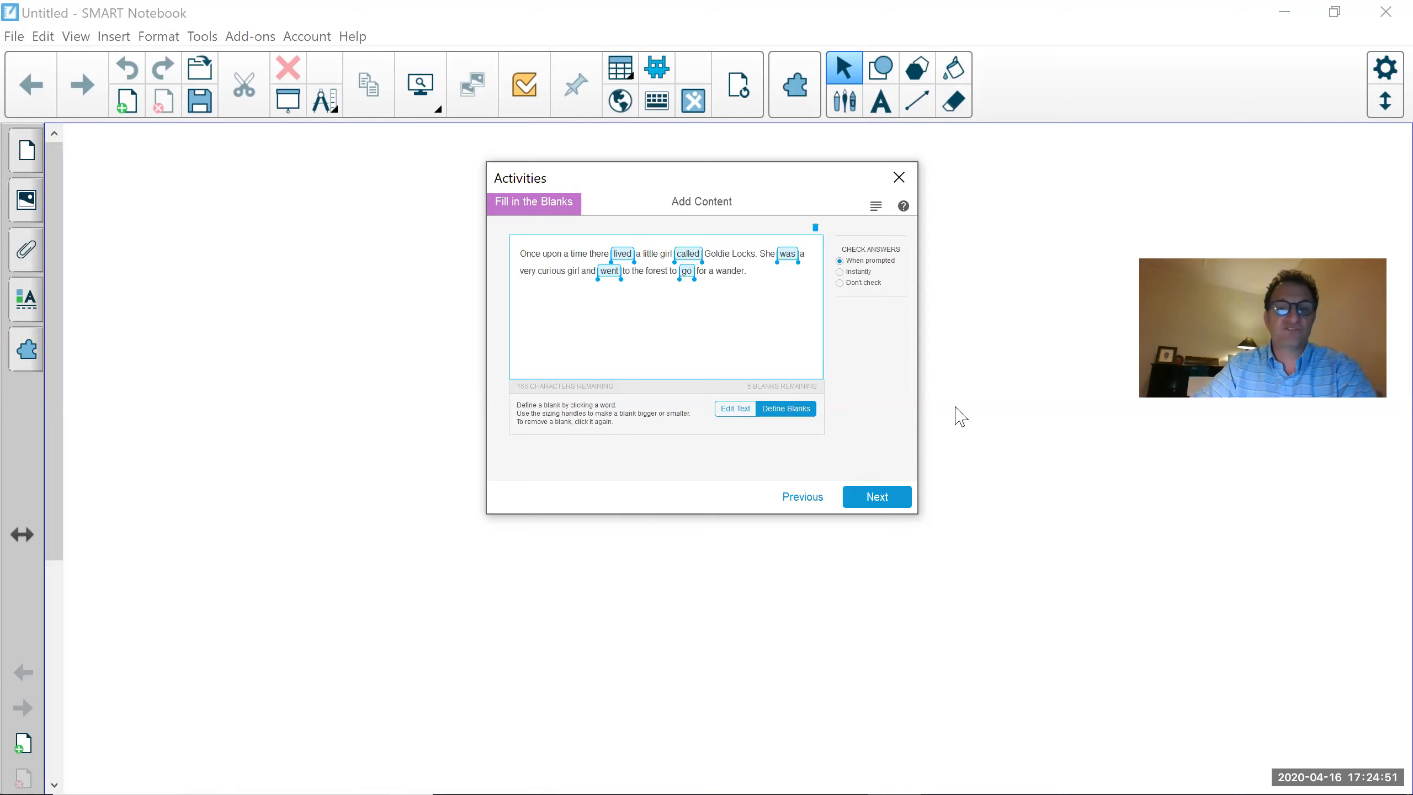
Set the Fill in the Blanks answers to be checked instantly and finish the activity with the Monsters theme.
{"action": "left_click", "coordinate": [862, 272]}
{"action": "mouse_move", "coordinate": [900, 770]}
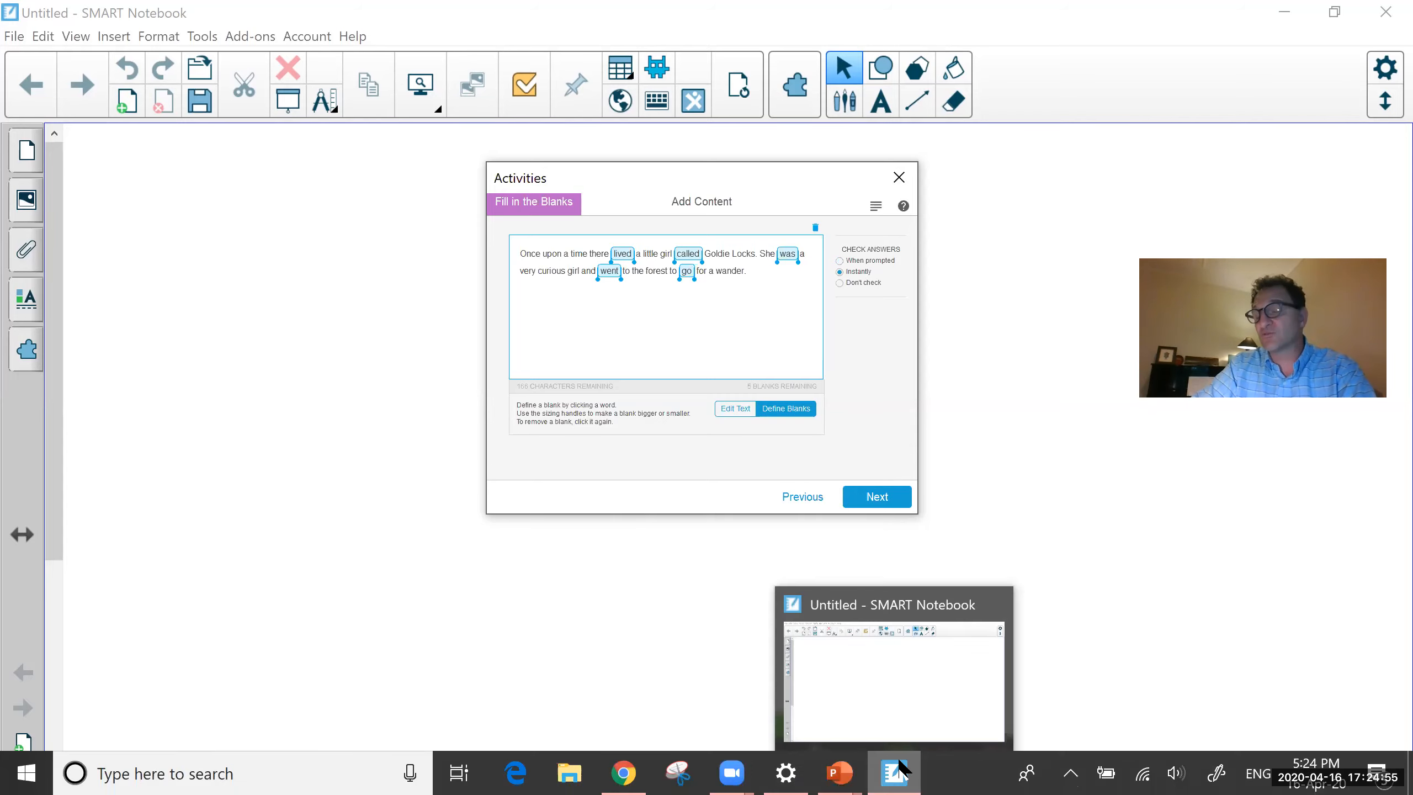
{"action": "left_click", "coordinate": [876, 495]}
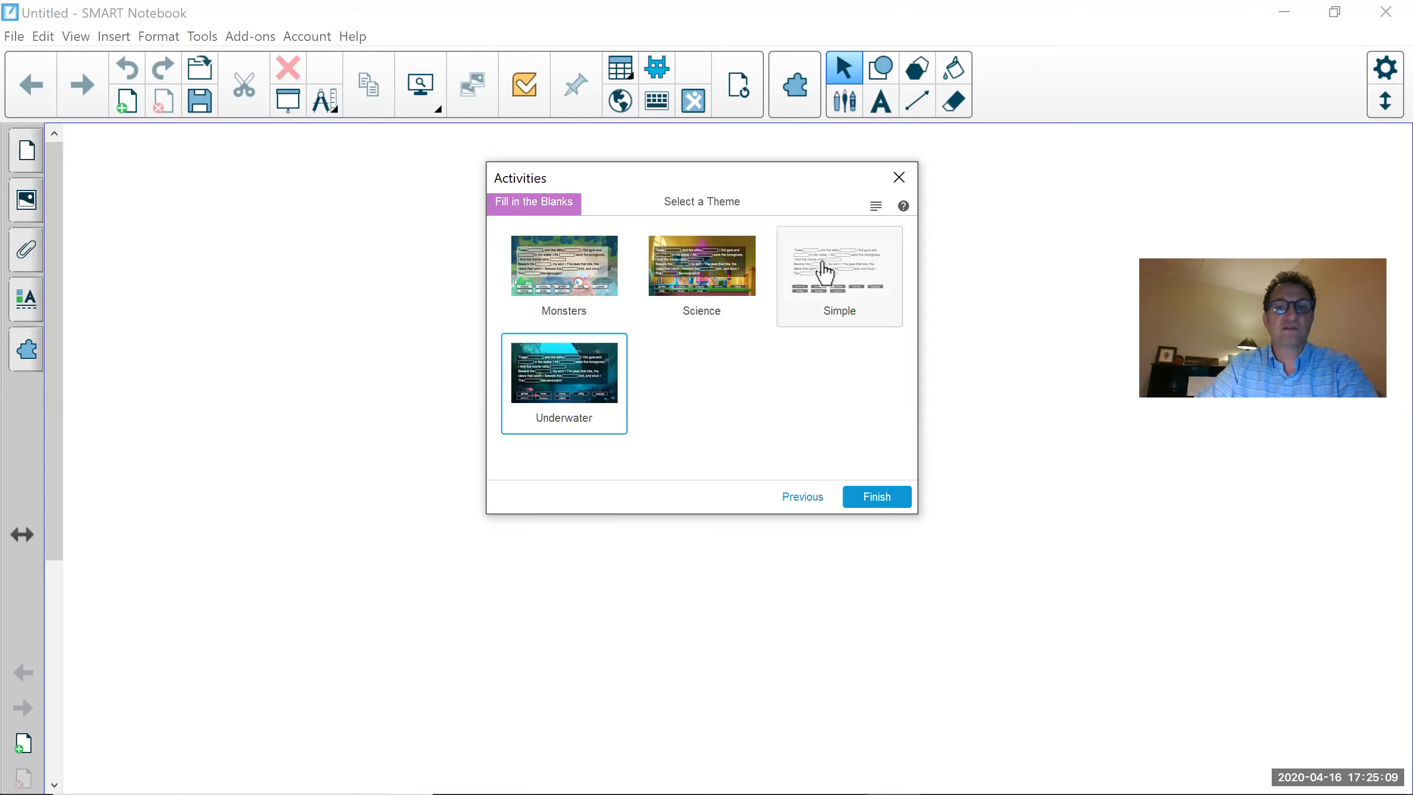
{"action": "left_click", "coordinate": [615, 297]}
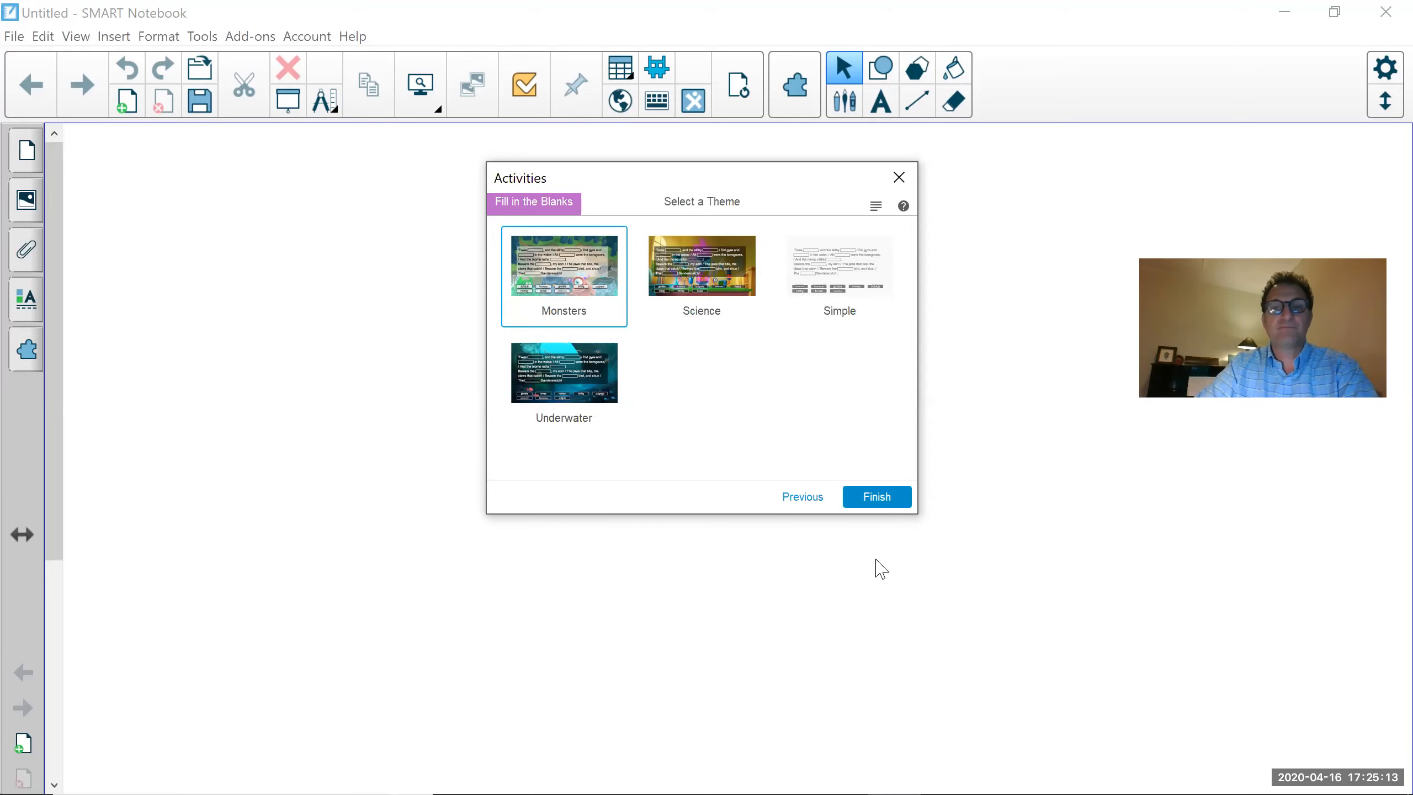
{"action": "left_click", "coordinate": [875, 494]}
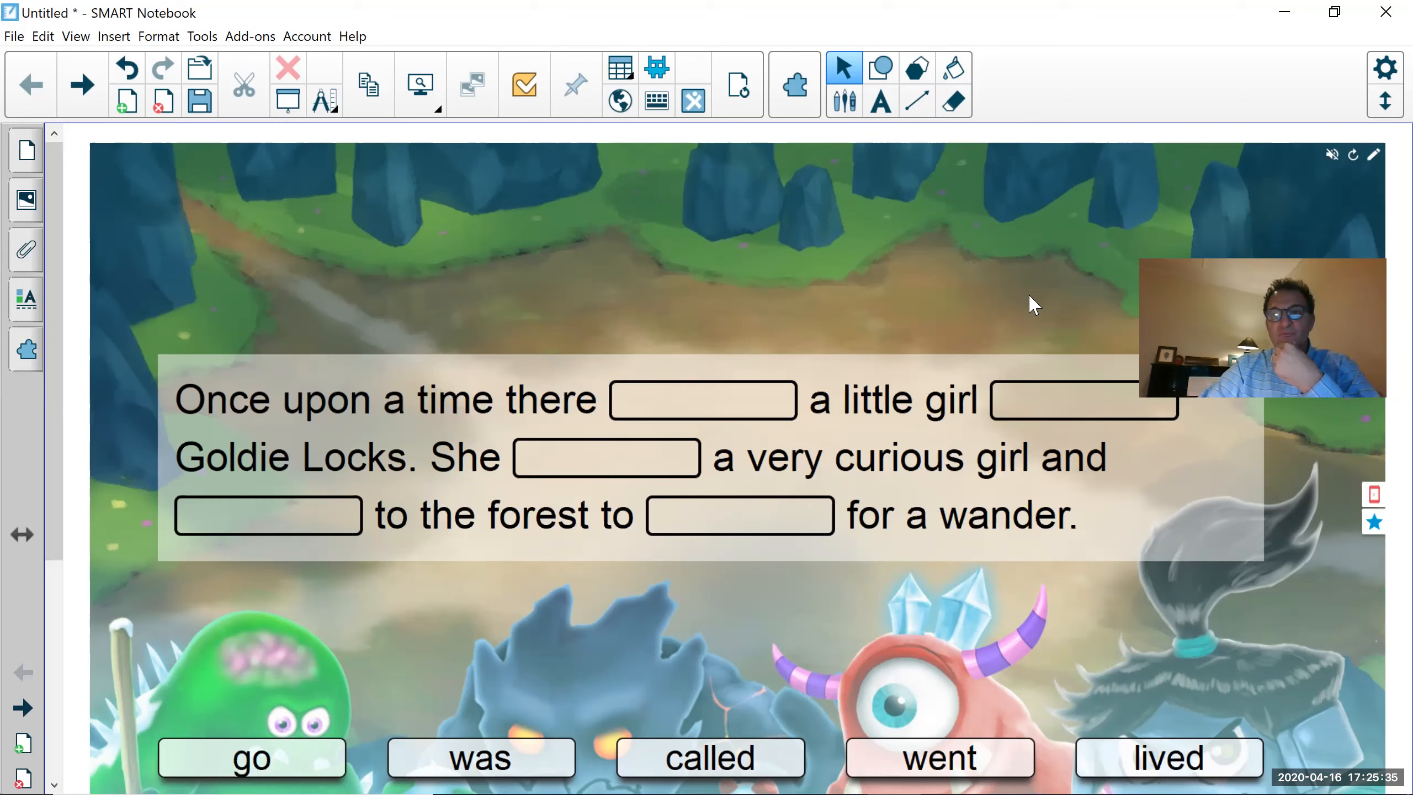
Solve the Goldie Locks activity by filling its blanks with "lived", "called", "was", "went" and "go", trying "went" in a wrong blank.
{"action": "left_click", "coordinate": [1331, 158]}
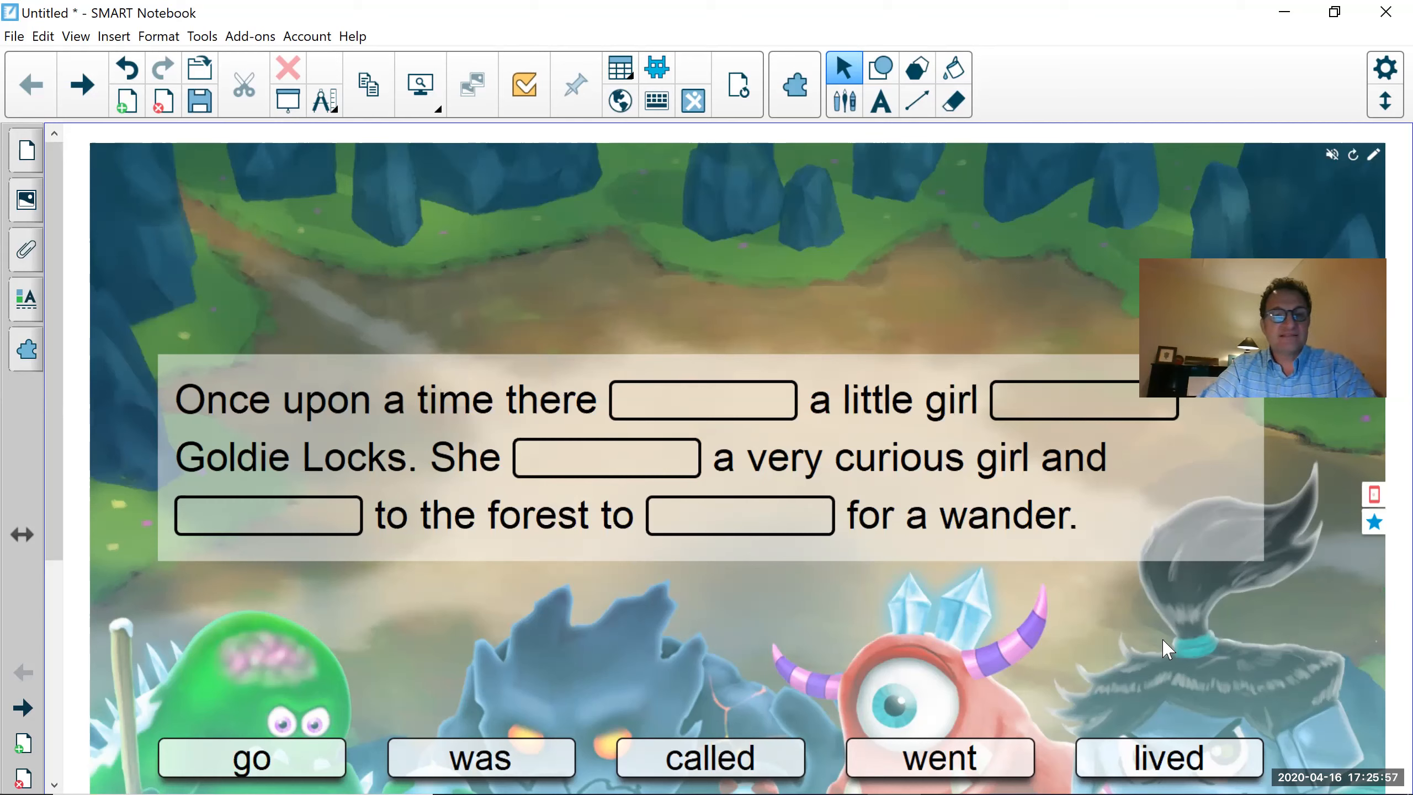
{"action": "left_click", "coordinate": [324, 413]}
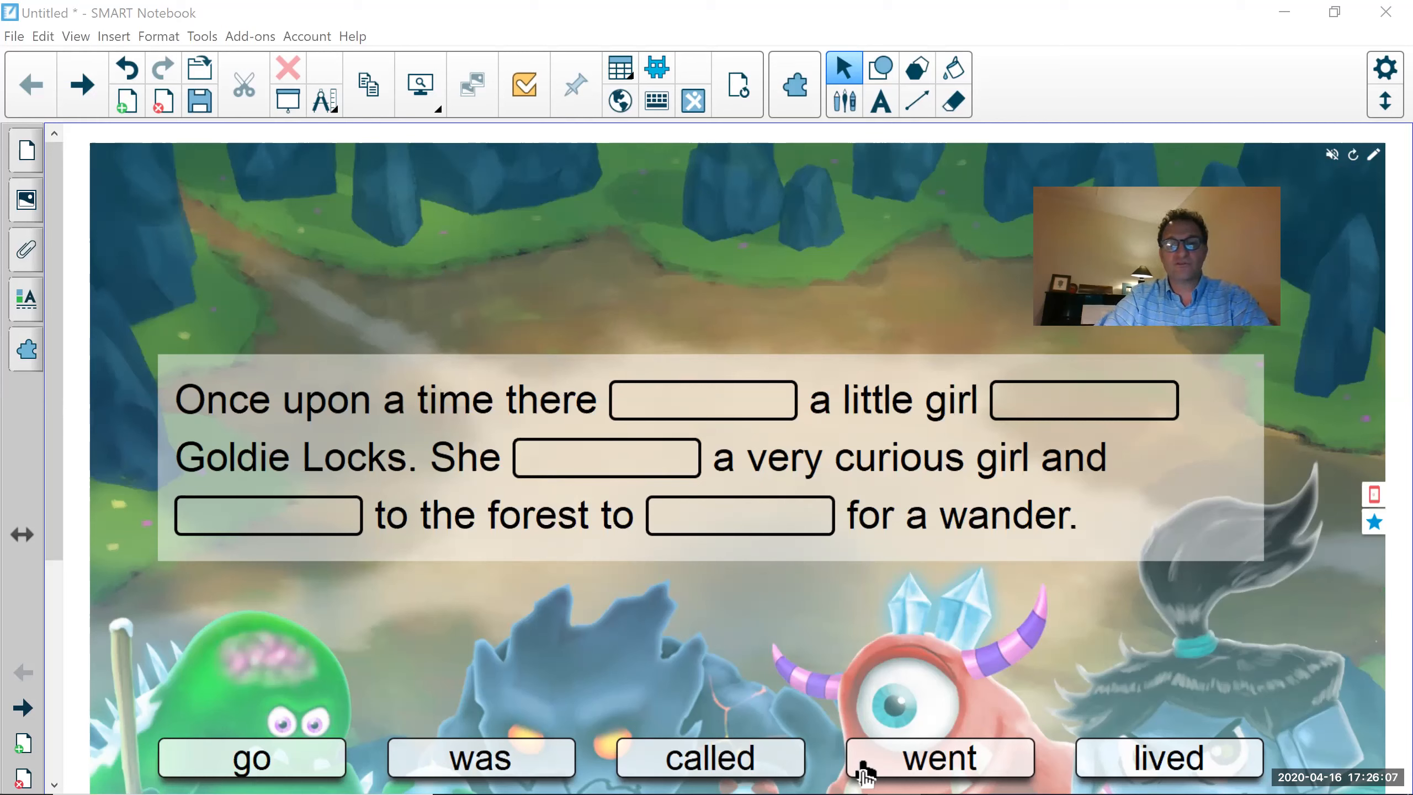
{"action": "left_click_drag", "start_coordinate": [1202, 765], "coordinate": [723, 384]}
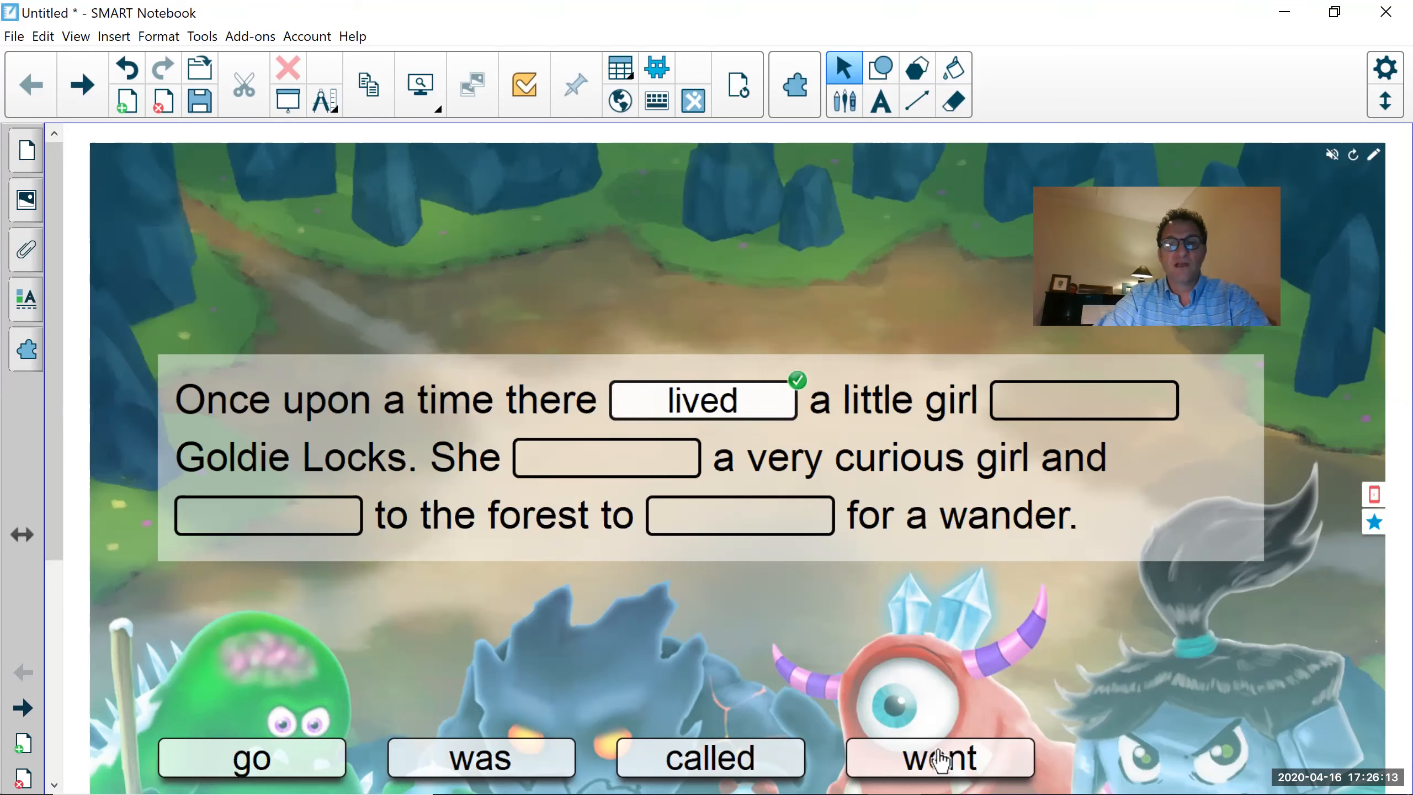
{"action": "left_click_drag", "start_coordinate": [941, 771], "coordinate": [1085, 413]}
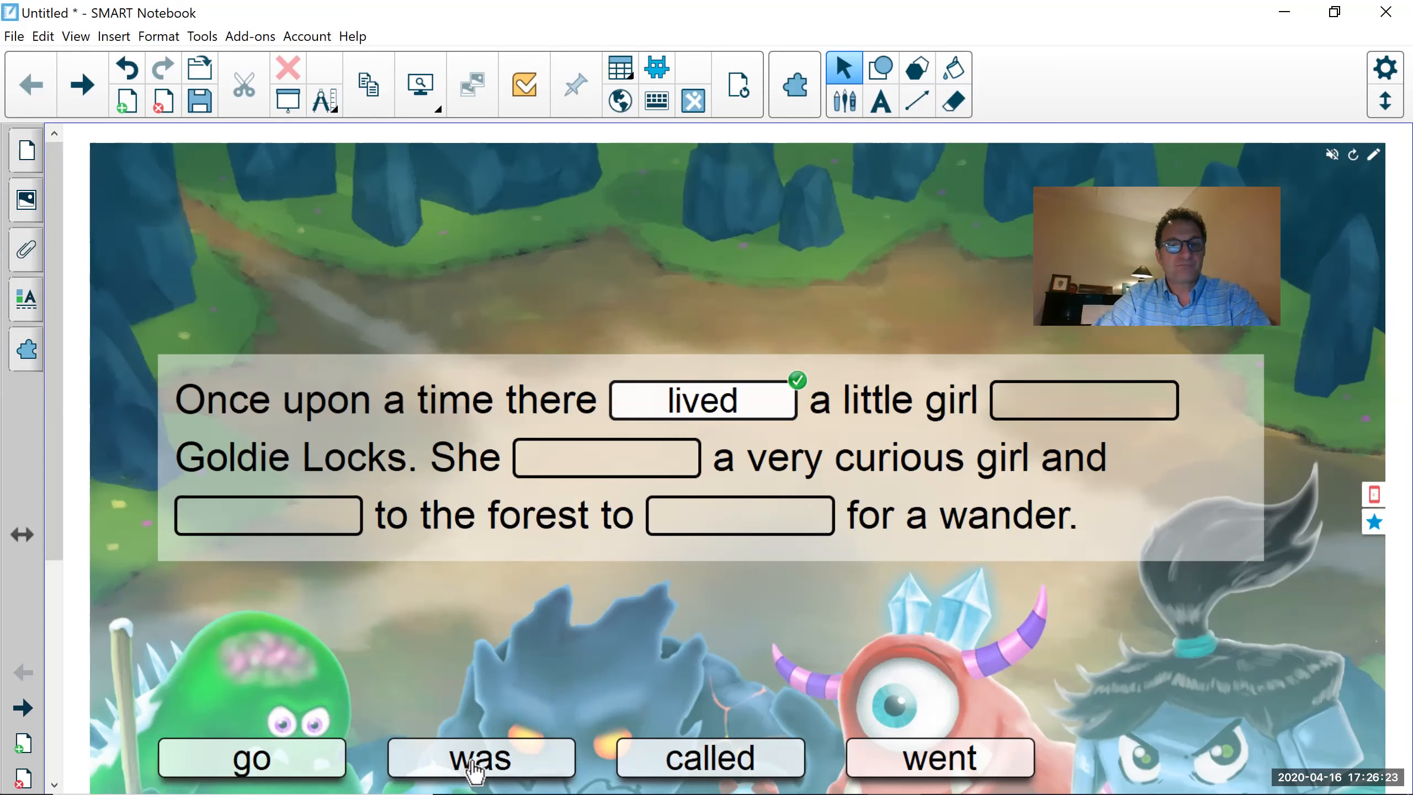
{"action": "left_click_drag", "start_coordinate": [706, 774], "coordinate": [1090, 413]}
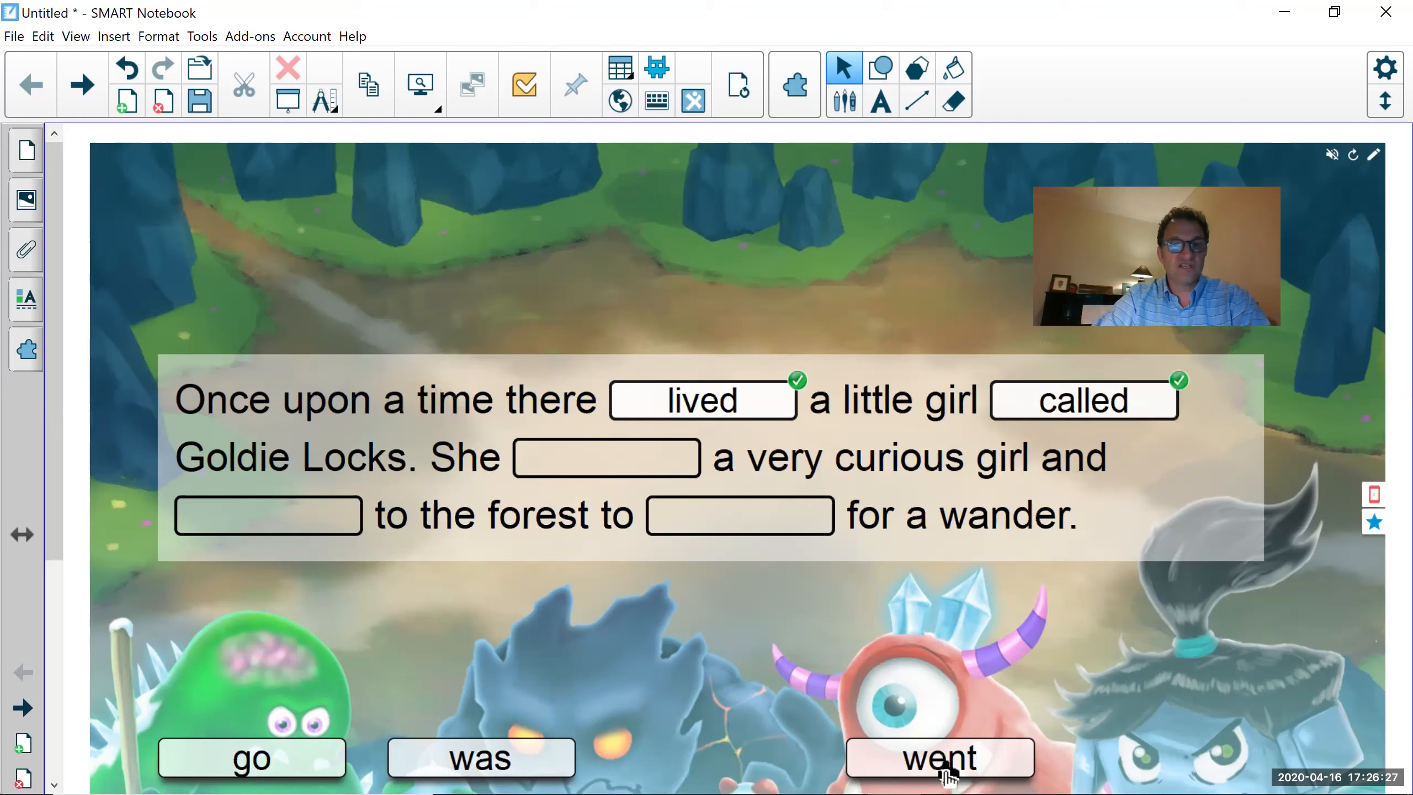
{"action": "left_click_drag", "start_coordinate": [472, 763], "coordinate": [592, 459]}
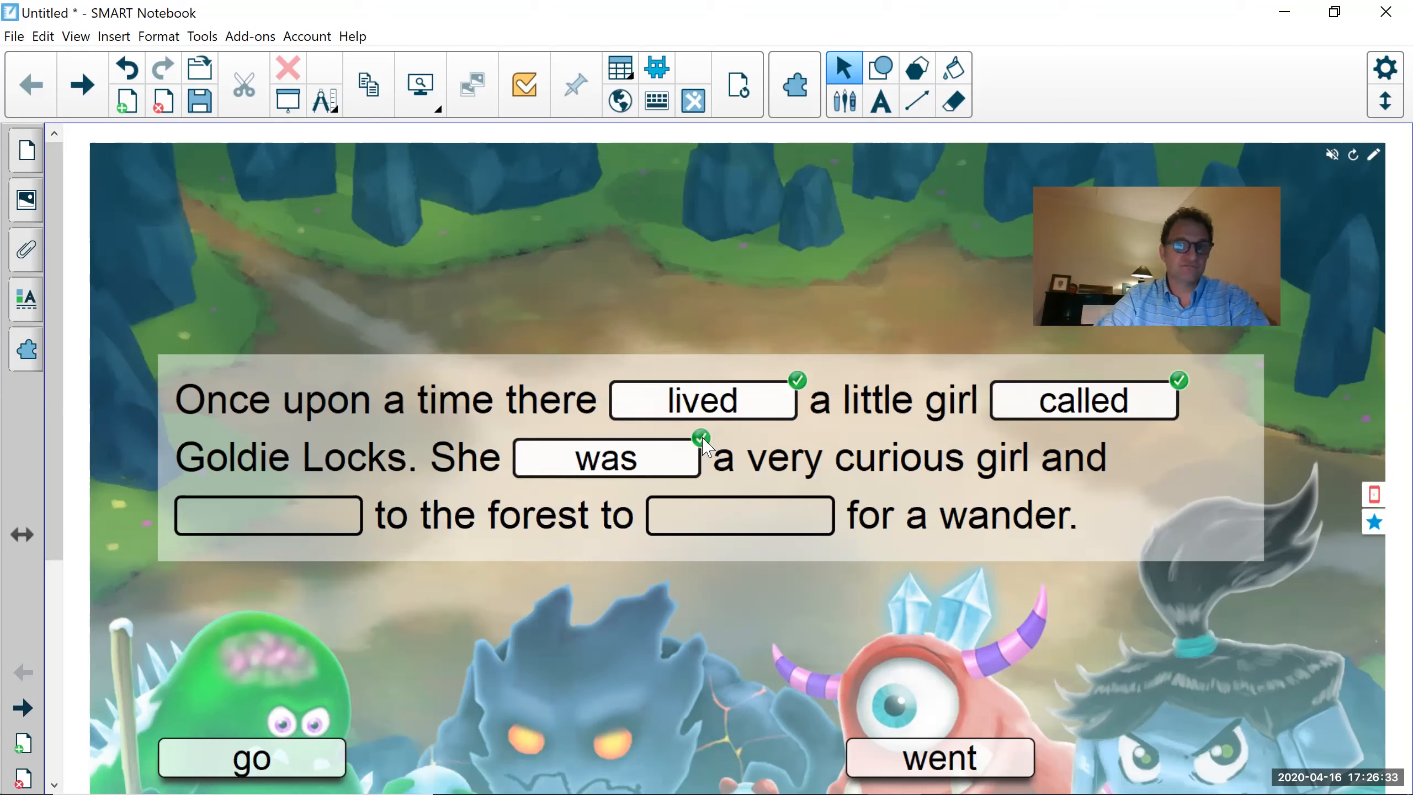
{"action": "left_click_drag", "start_coordinate": [940, 757], "coordinate": [303, 548]}
{"action": "left_click_drag", "start_coordinate": [270, 761], "coordinate": [798, 524]}
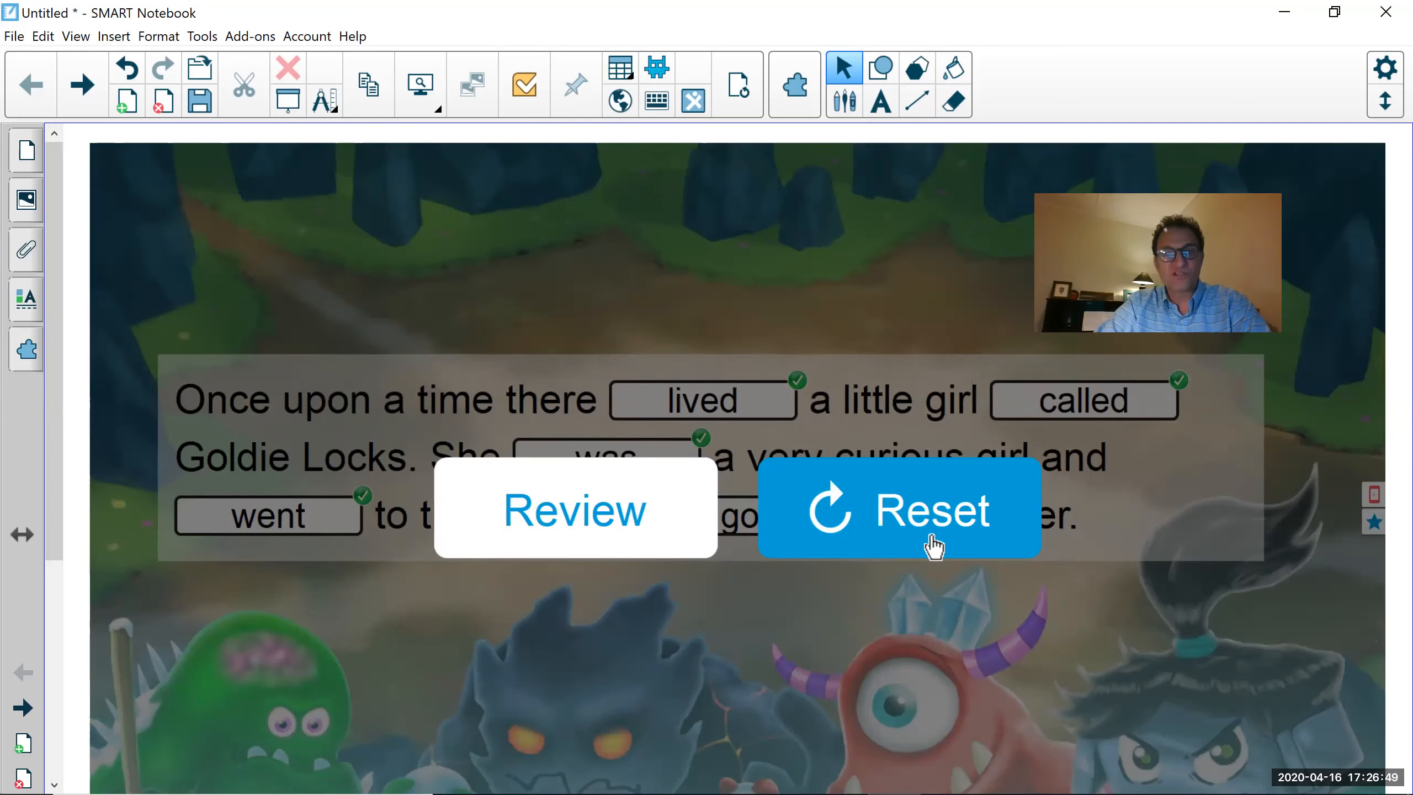
Reset the activity, fill the shuffled words into the Goldie Locks blanks again with some wrong attempts, and review the completed text.
{"action": "left_click", "coordinate": [924, 511]}
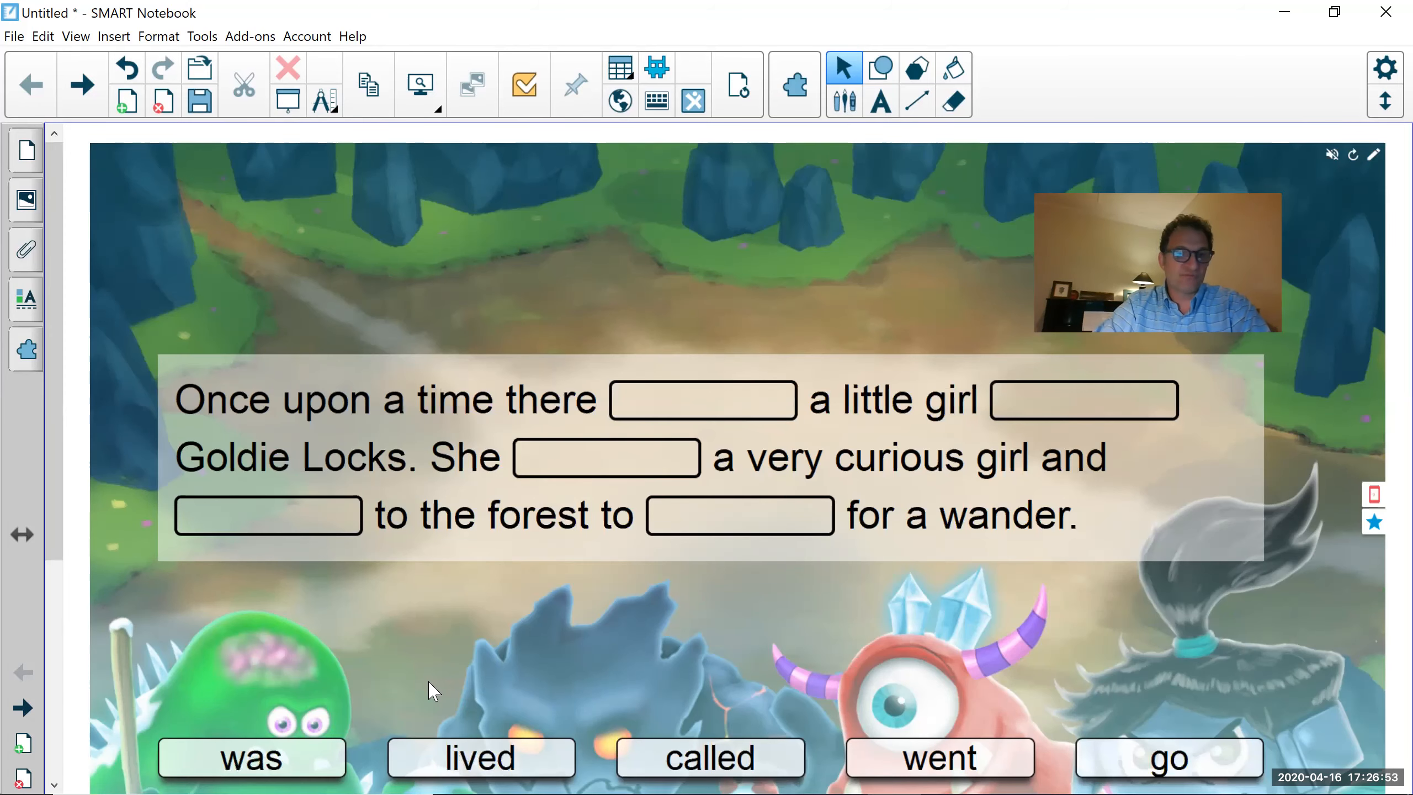
{"action": "left_click_drag", "start_coordinate": [243, 768], "coordinate": [690, 415]}
{"action": "left_click_drag", "start_coordinate": [704, 751], "coordinate": [1077, 397]}
{"action": "left_click_drag", "start_coordinate": [940, 756], "coordinate": [626, 518]}
{"action": "left_click_drag", "start_coordinate": [531, 763], "coordinate": [700, 404]}
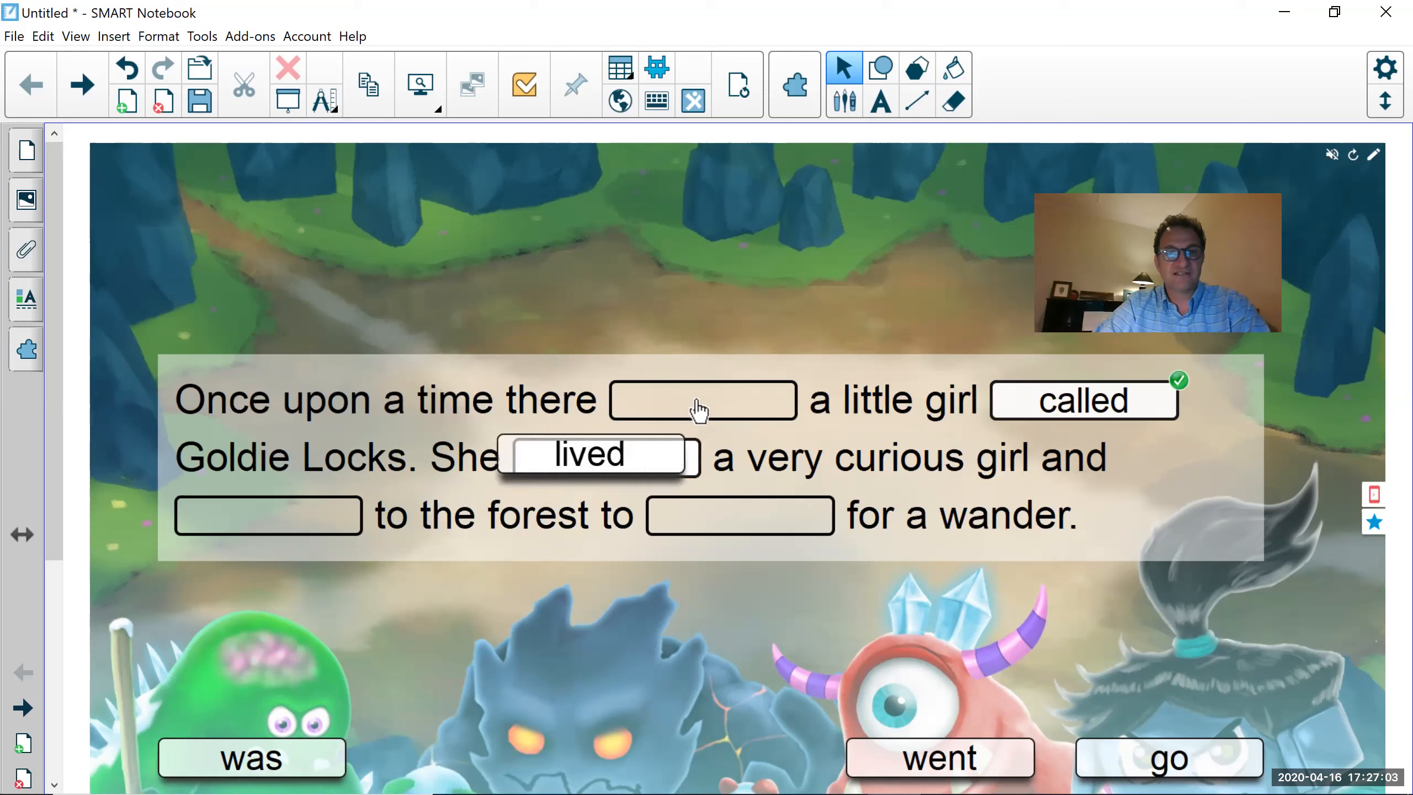
{"action": "left_click_drag", "start_coordinate": [965, 765], "coordinate": [805, 531]}
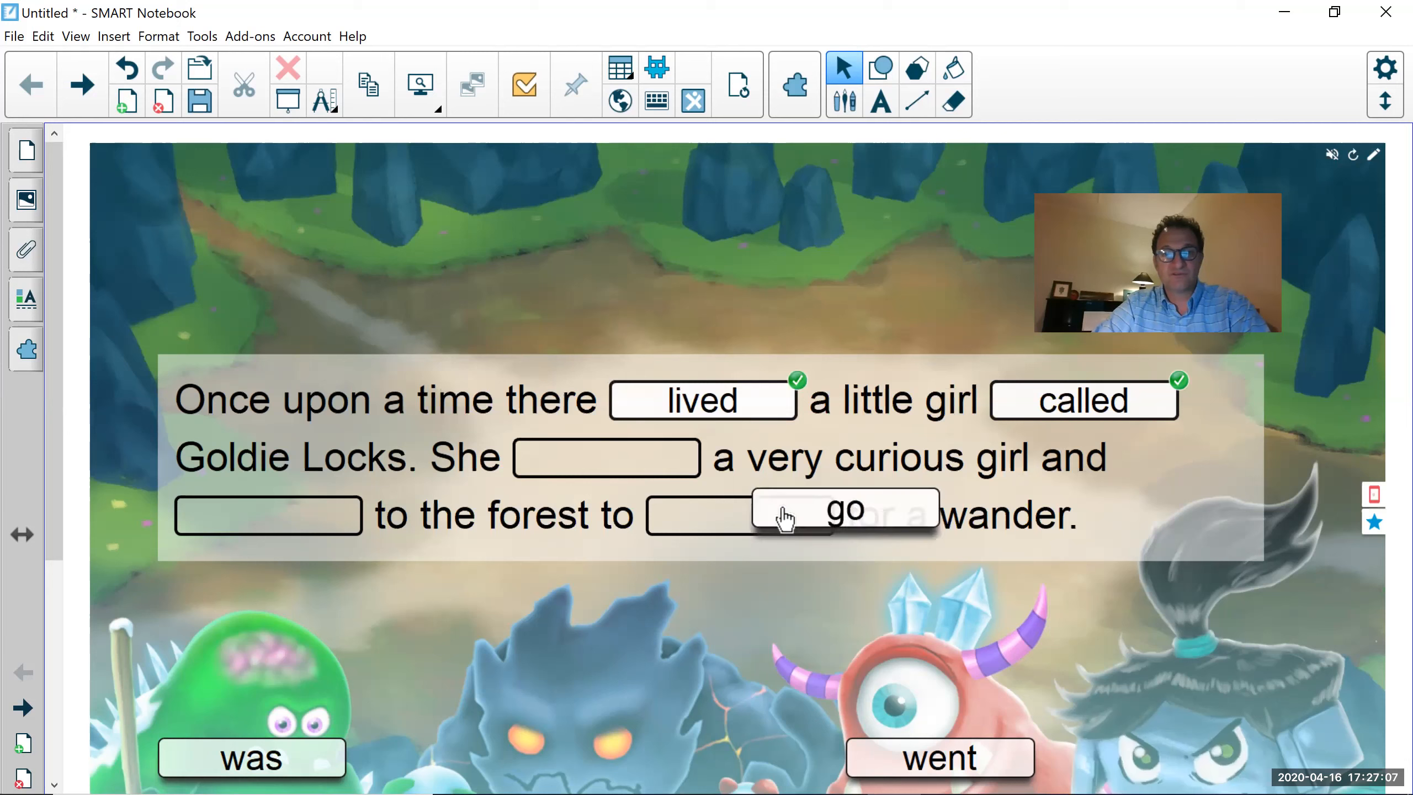
{"action": "left_click_drag", "start_coordinate": [988, 760], "coordinate": [289, 517]}
{"action": "left_click_drag", "start_coordinate": [309, 768], "coordinate": [674, 440]}
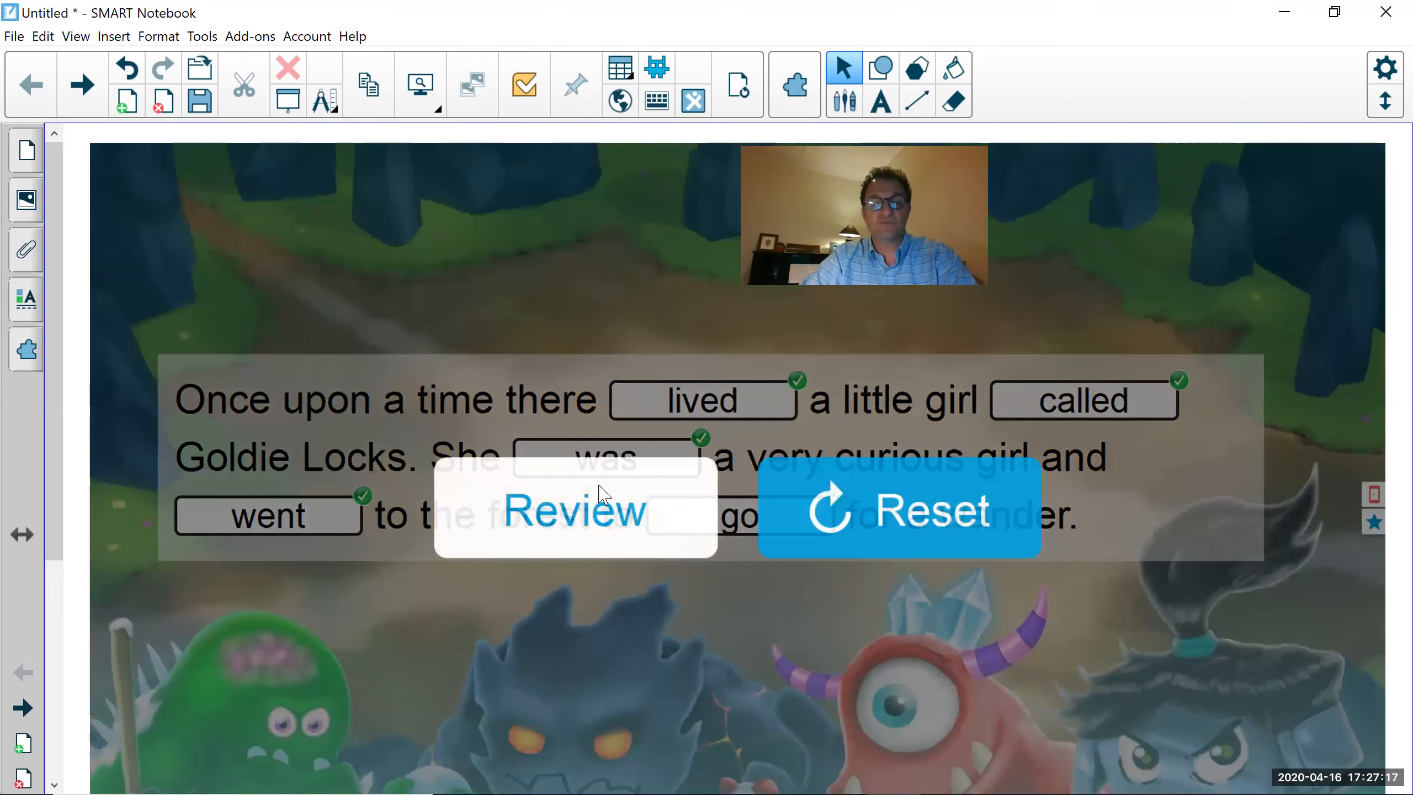
{"action": "left_click", "coordinate": [603, 494]}
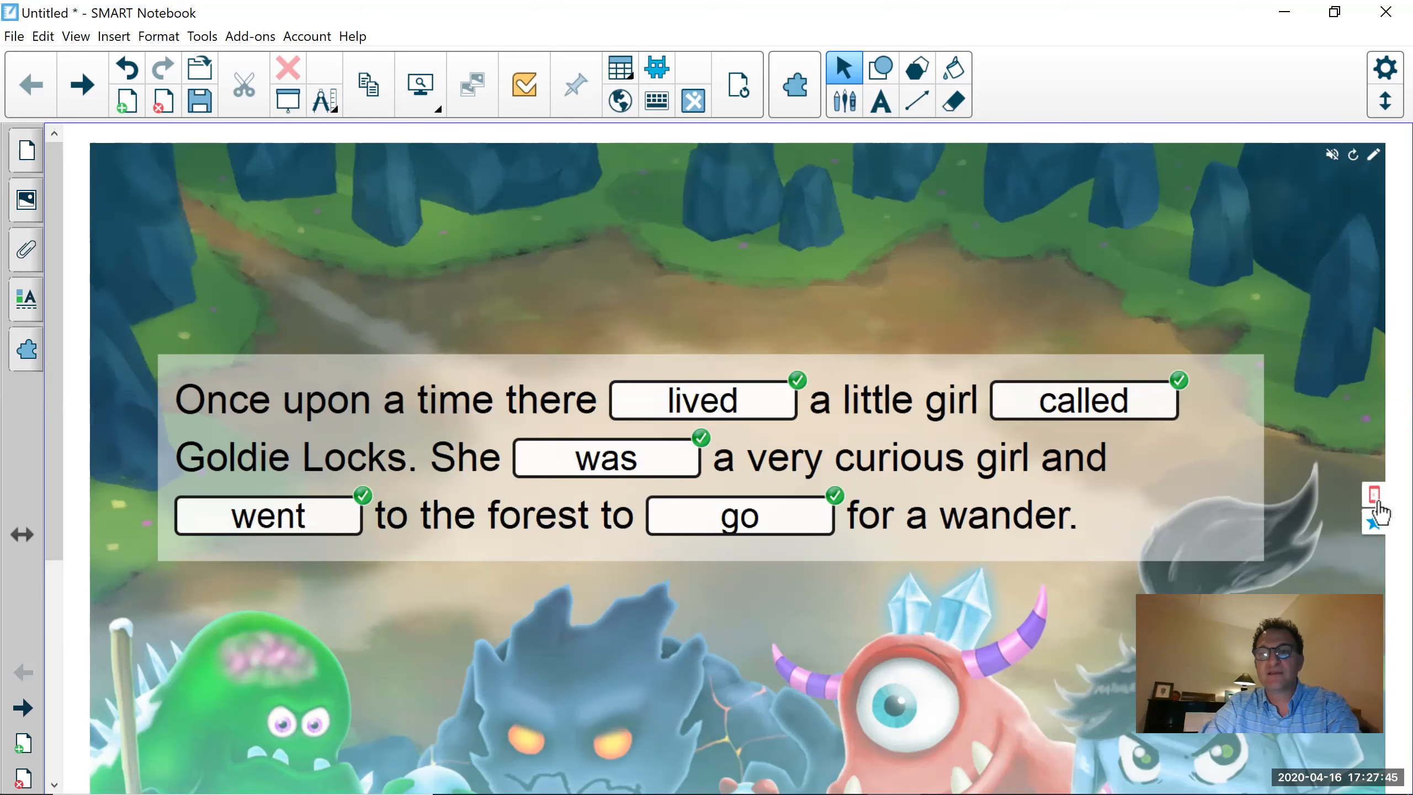
Display the activity's student connection details, and switch to Chrome to open hellosmart.com in a new tab.
{"action": "left_click", "coordinate": [1375, 496]}
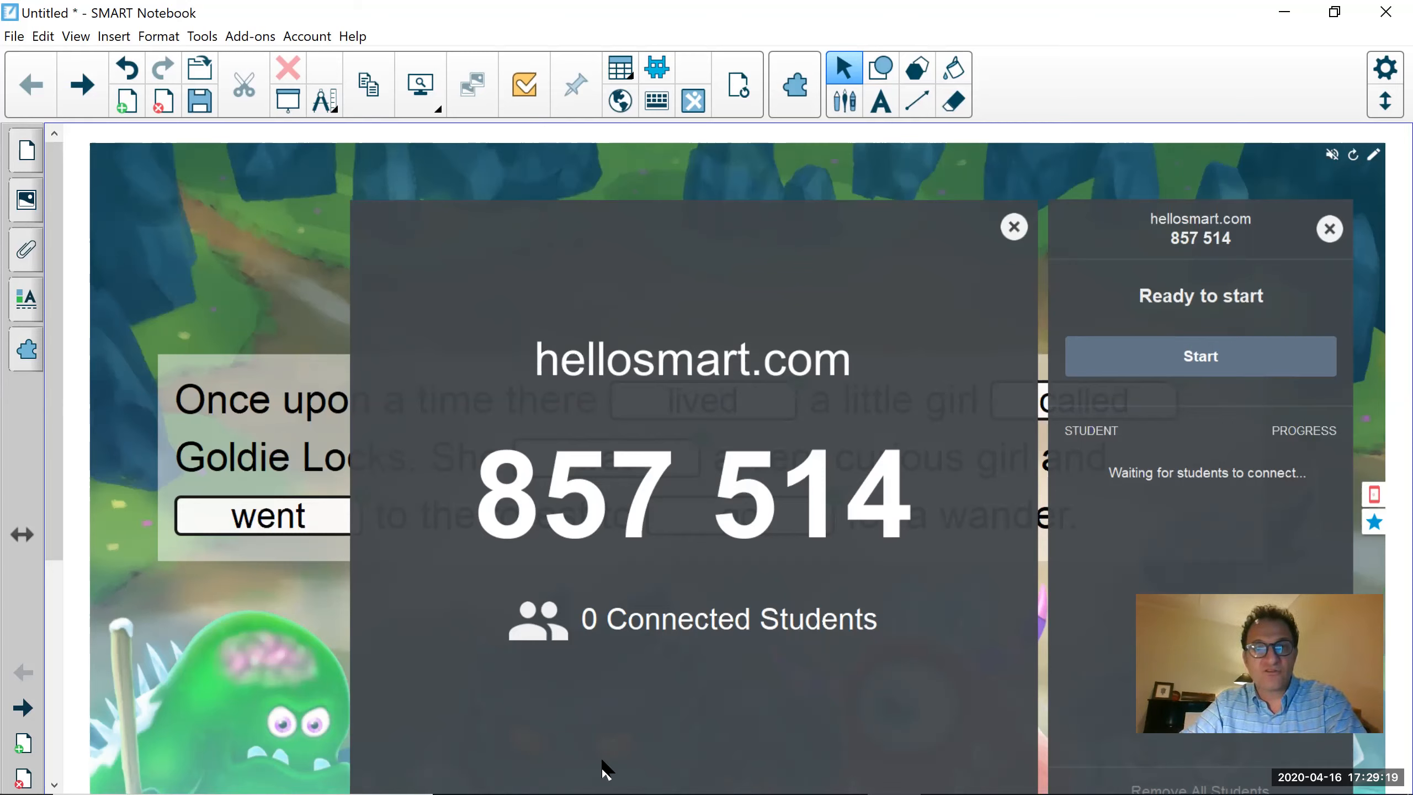
{"action": "key", "text": "alt+Tab"}
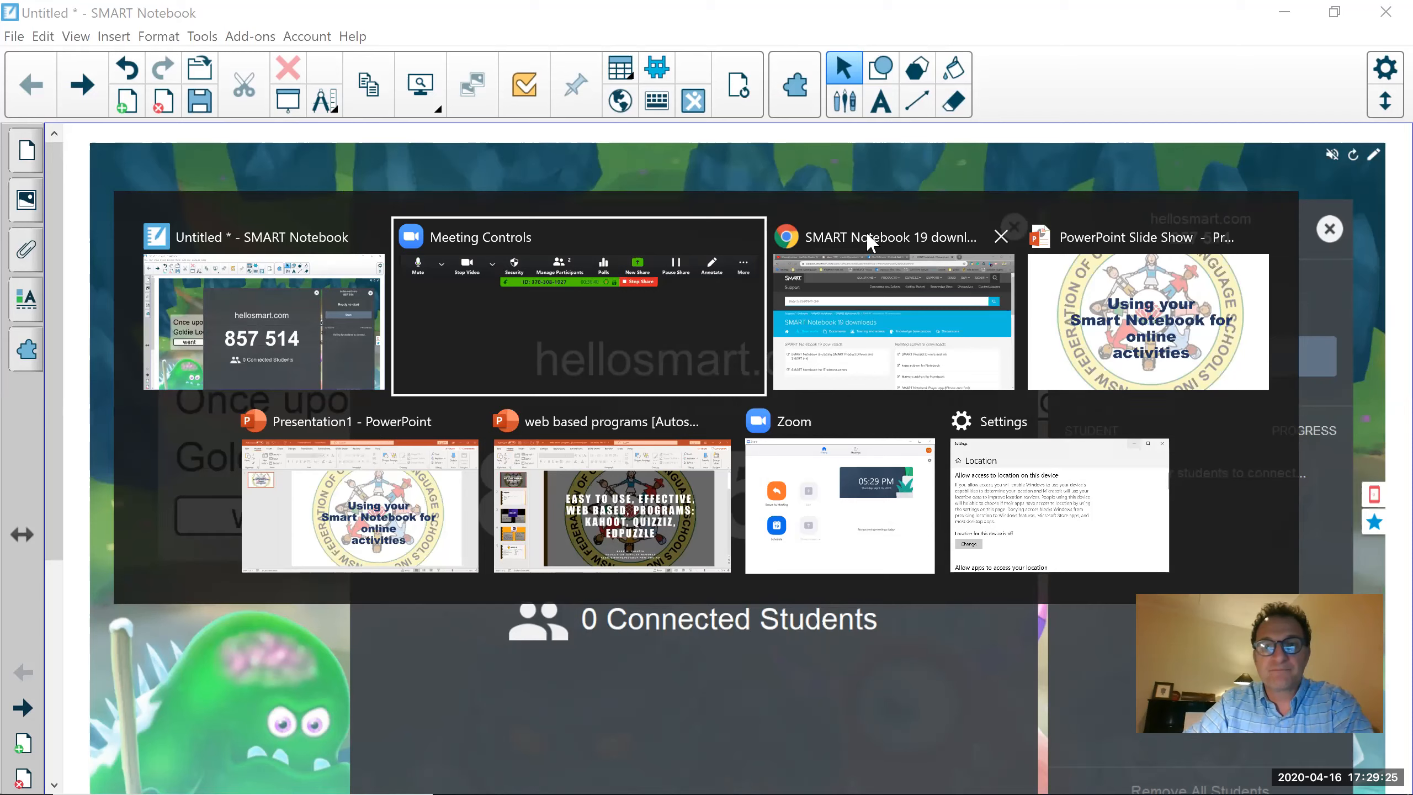
{"action": "left_click", "coordinate": [873, 328]}
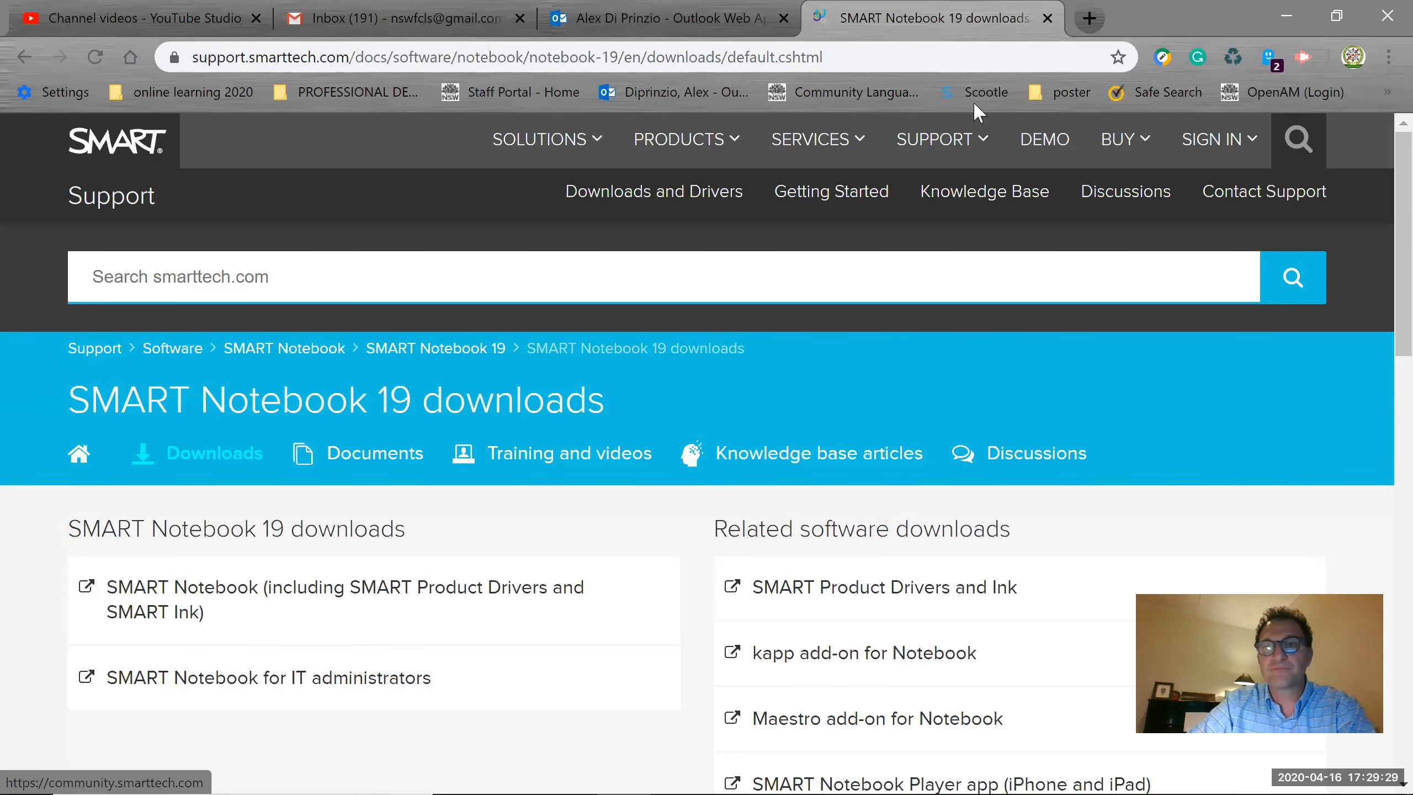
{"action": "key", "text": "ctrl+t"}
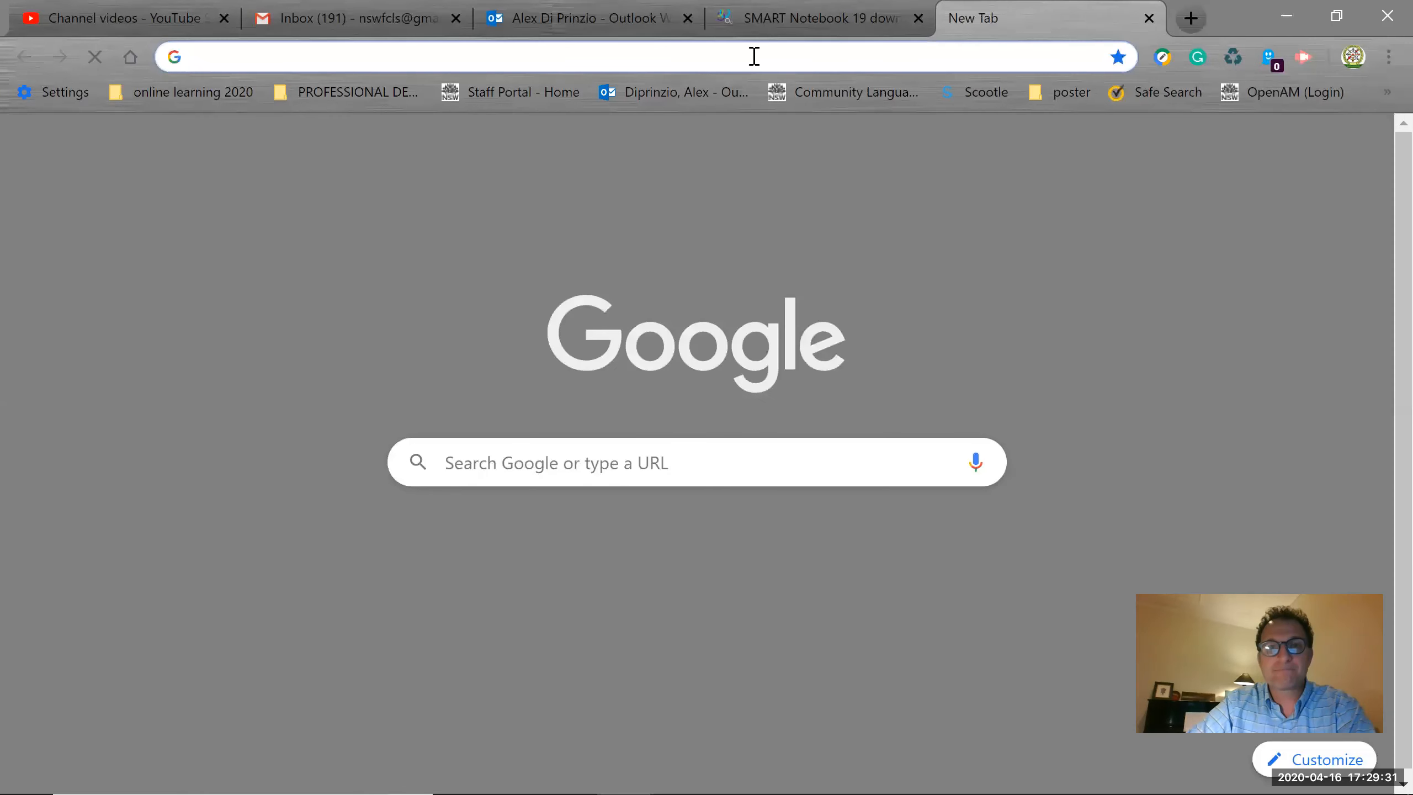
{"action": "left_click", "coordinate": [773, 63]}
{"action": "type", "text": "hello"}
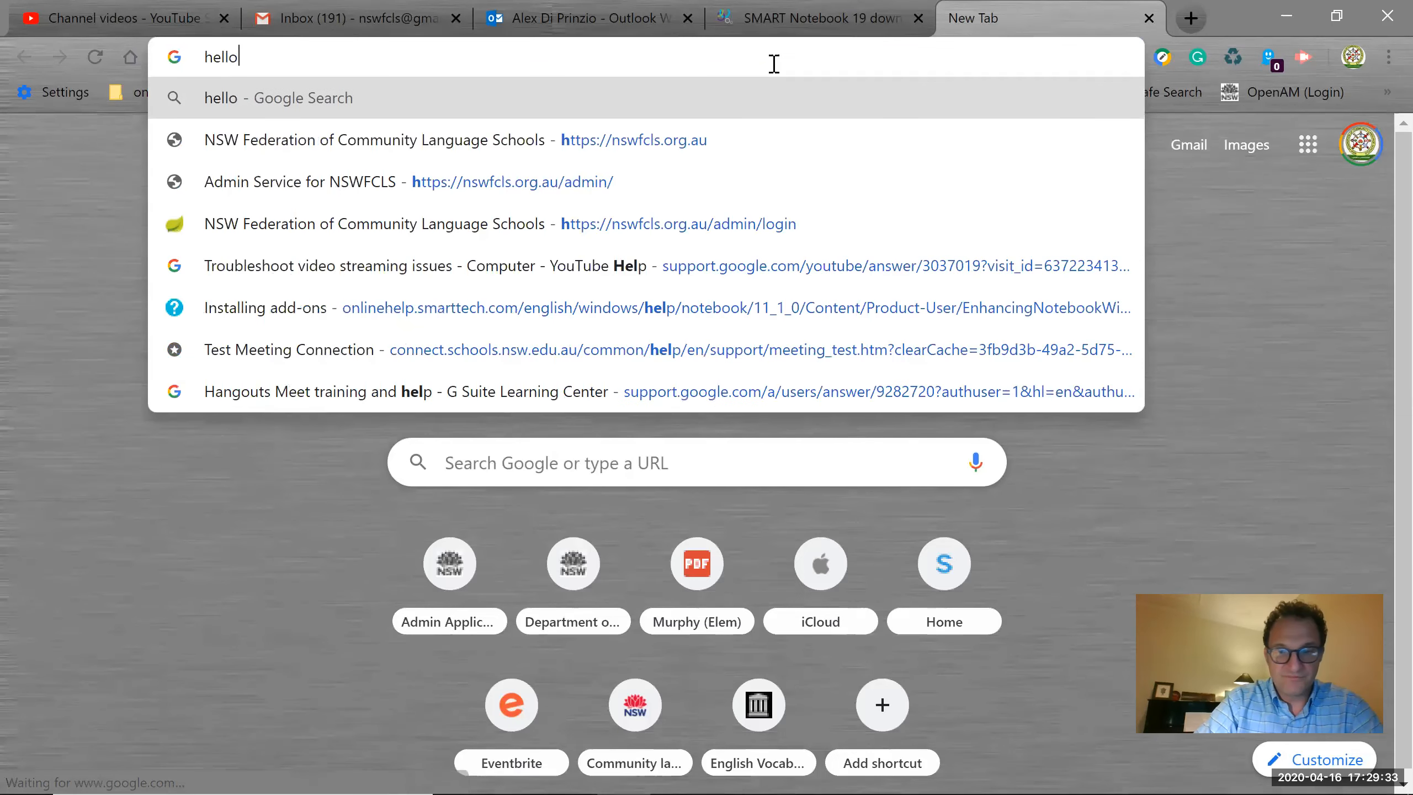
{"action": "type", "text": "smart.com"}
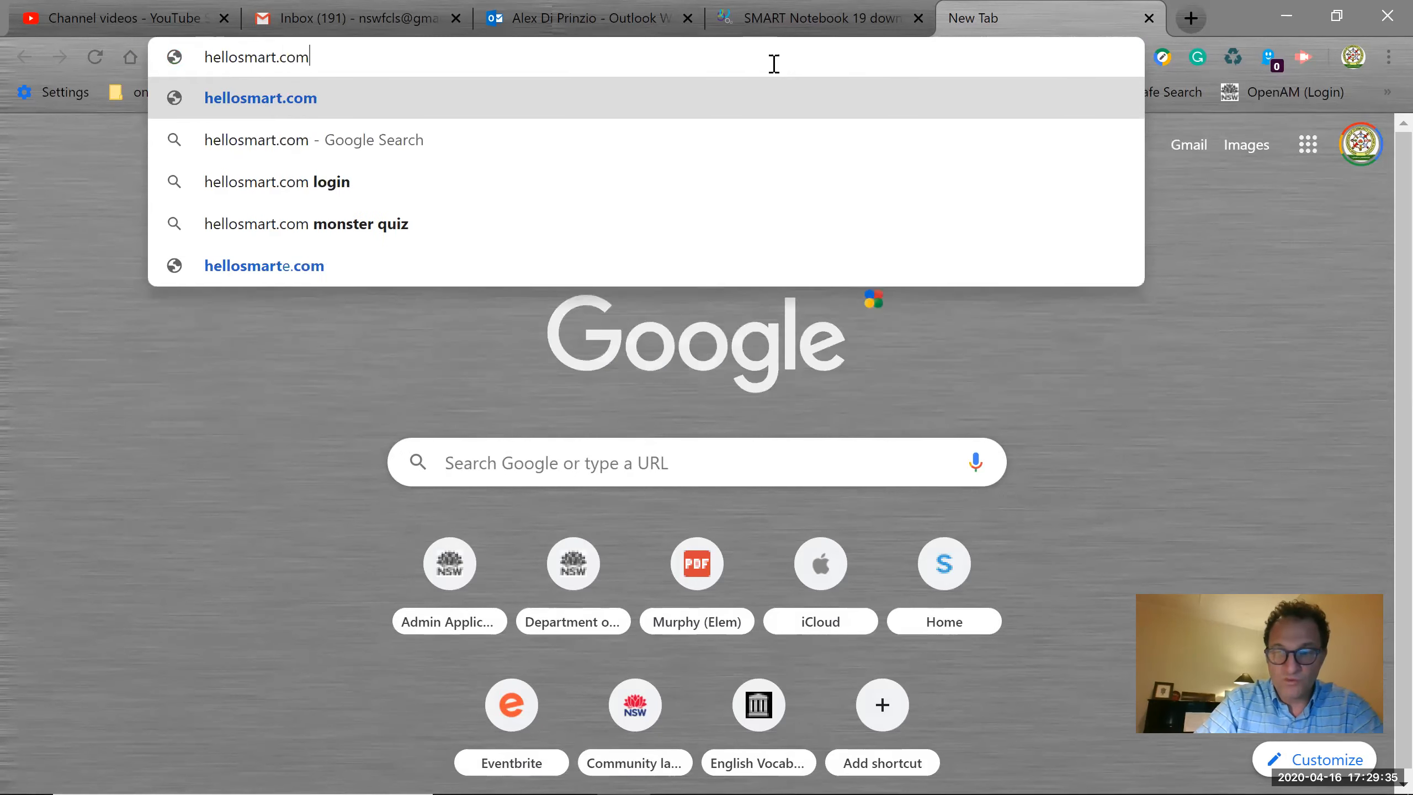
{"action": "key", "text": "Return"}
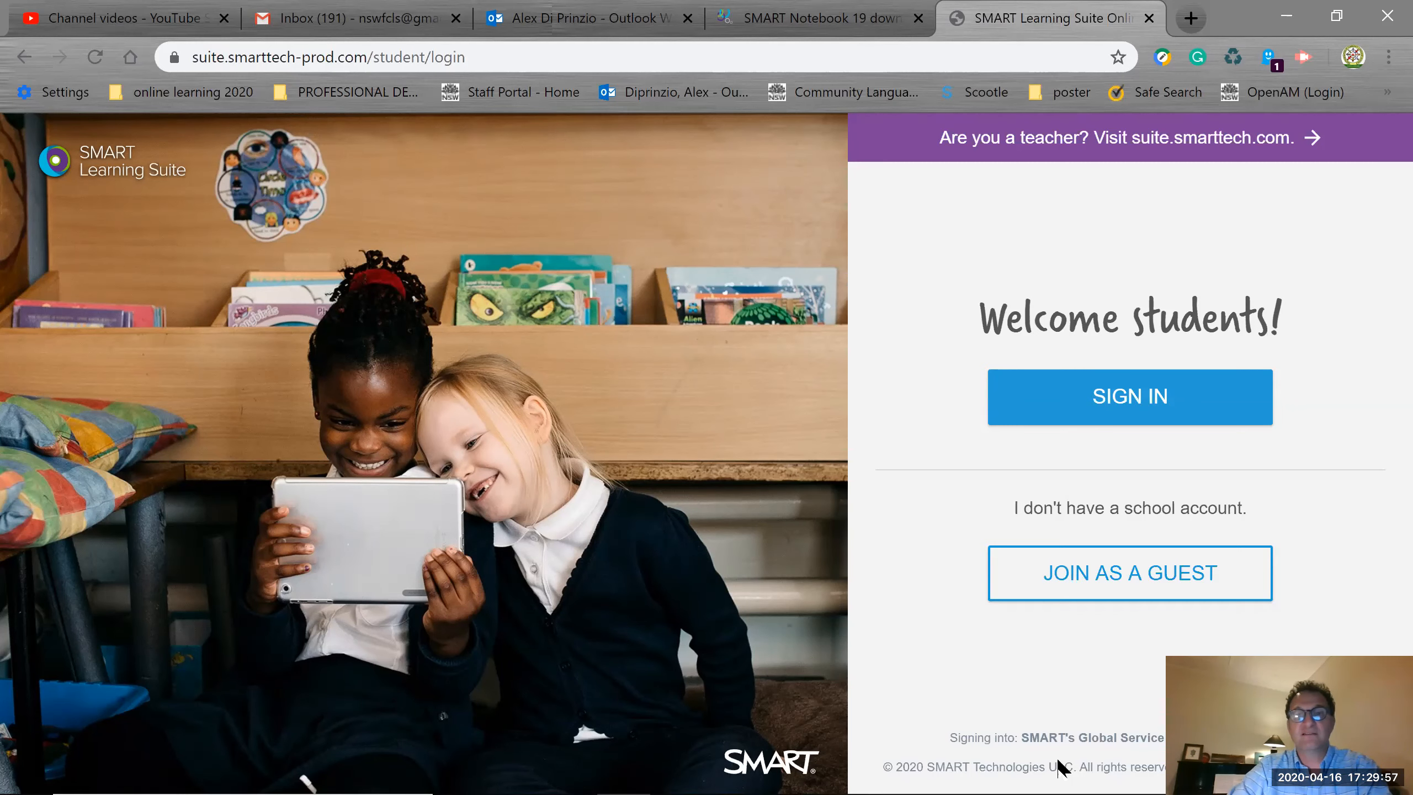
Choose to join as a guest on the student login page and examine the Class ID form.
{"action": "left_click", "coordinate": [1089, 575]}
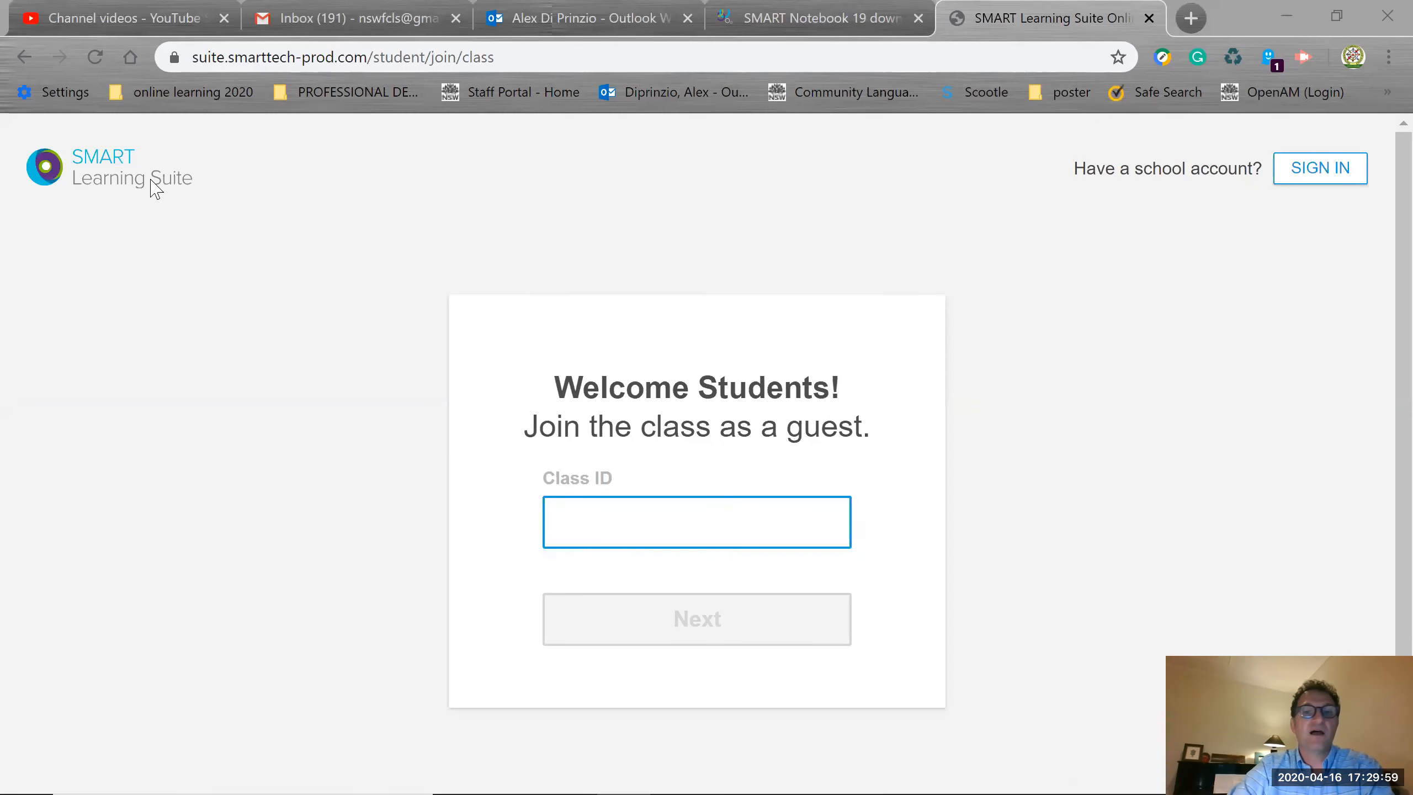
{"action": "left_click", "coordinate": [723, 532]}
{"action": "right_click", "coordinate": [724, 529]}
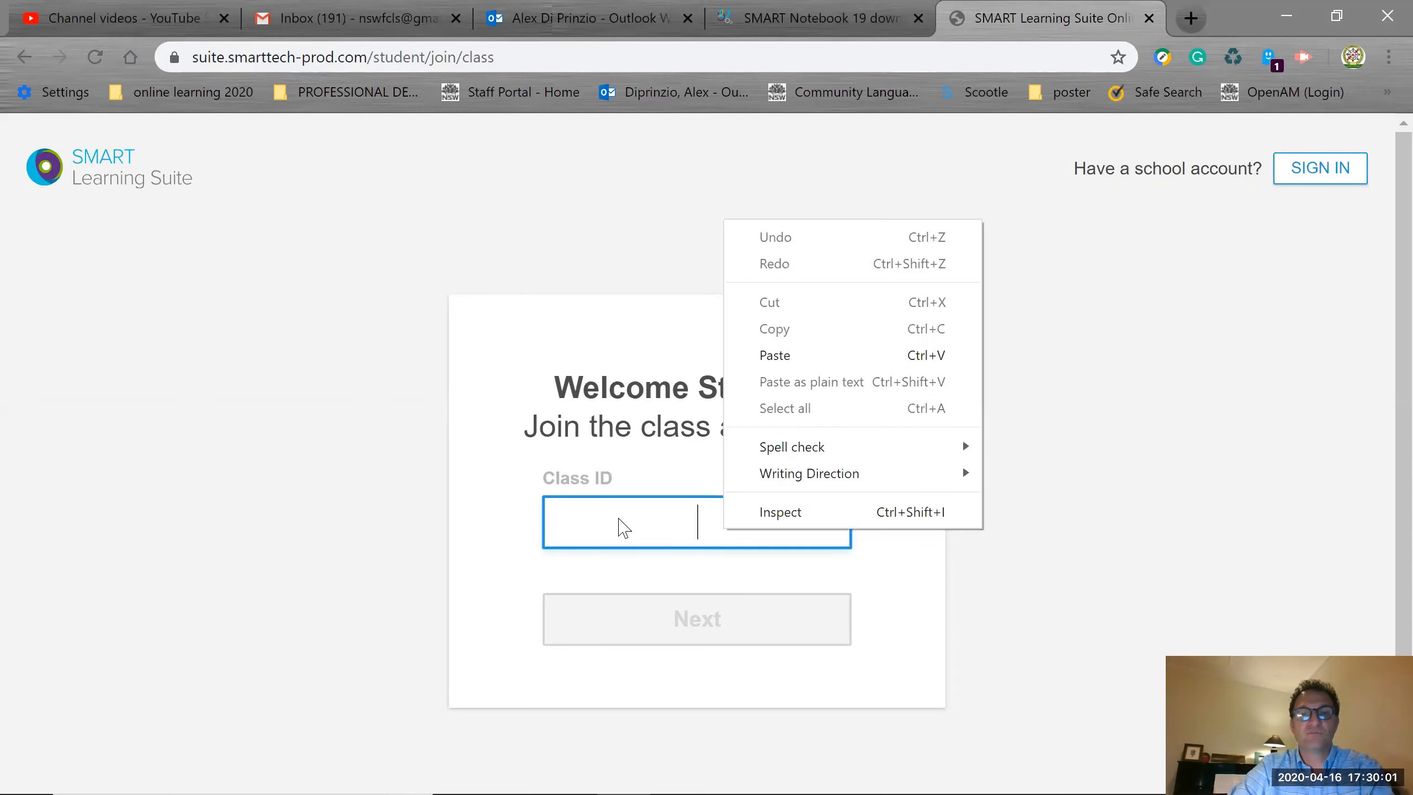
{"action": "left_click", "coordinate": [702, 634]}
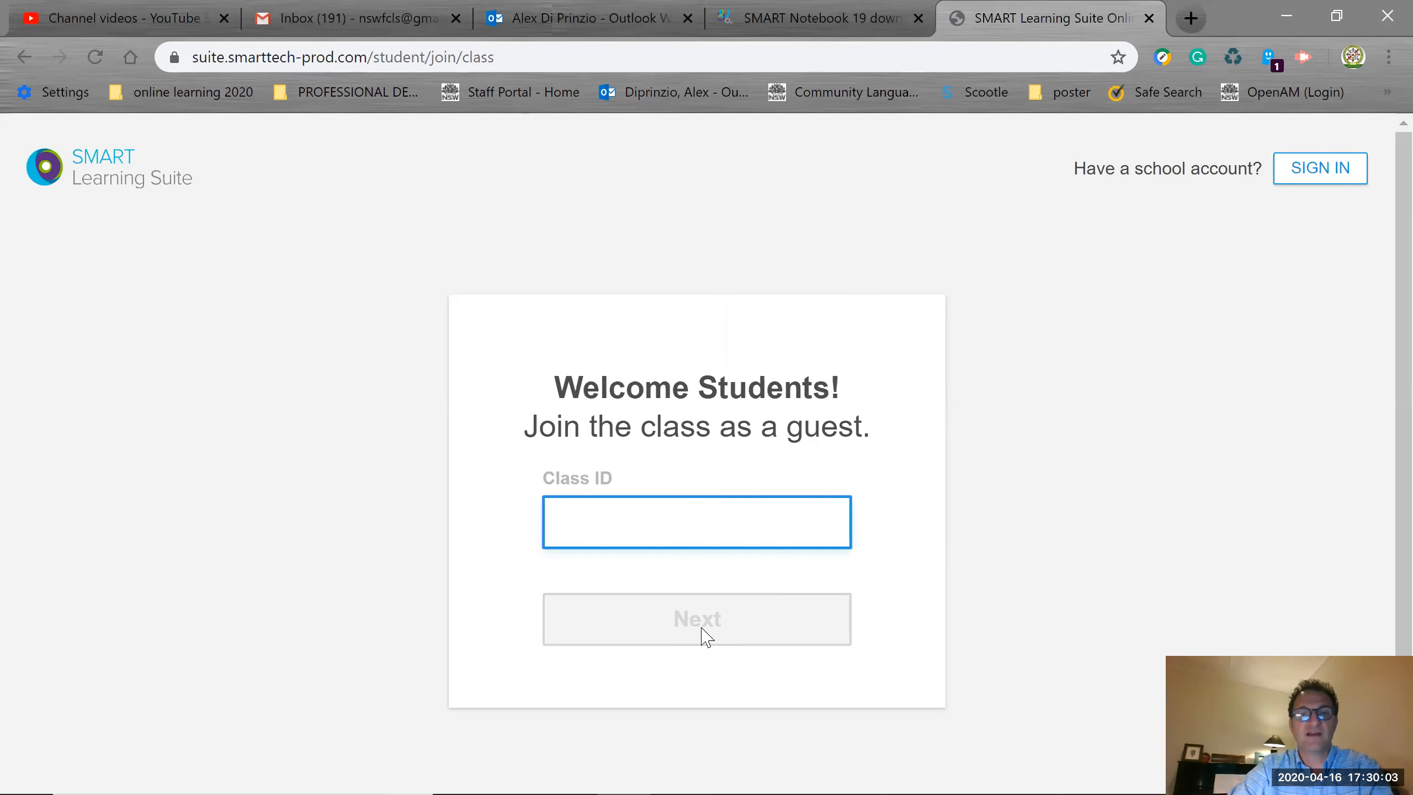
{"action": "left_click", "coordinate": [854, 16]}
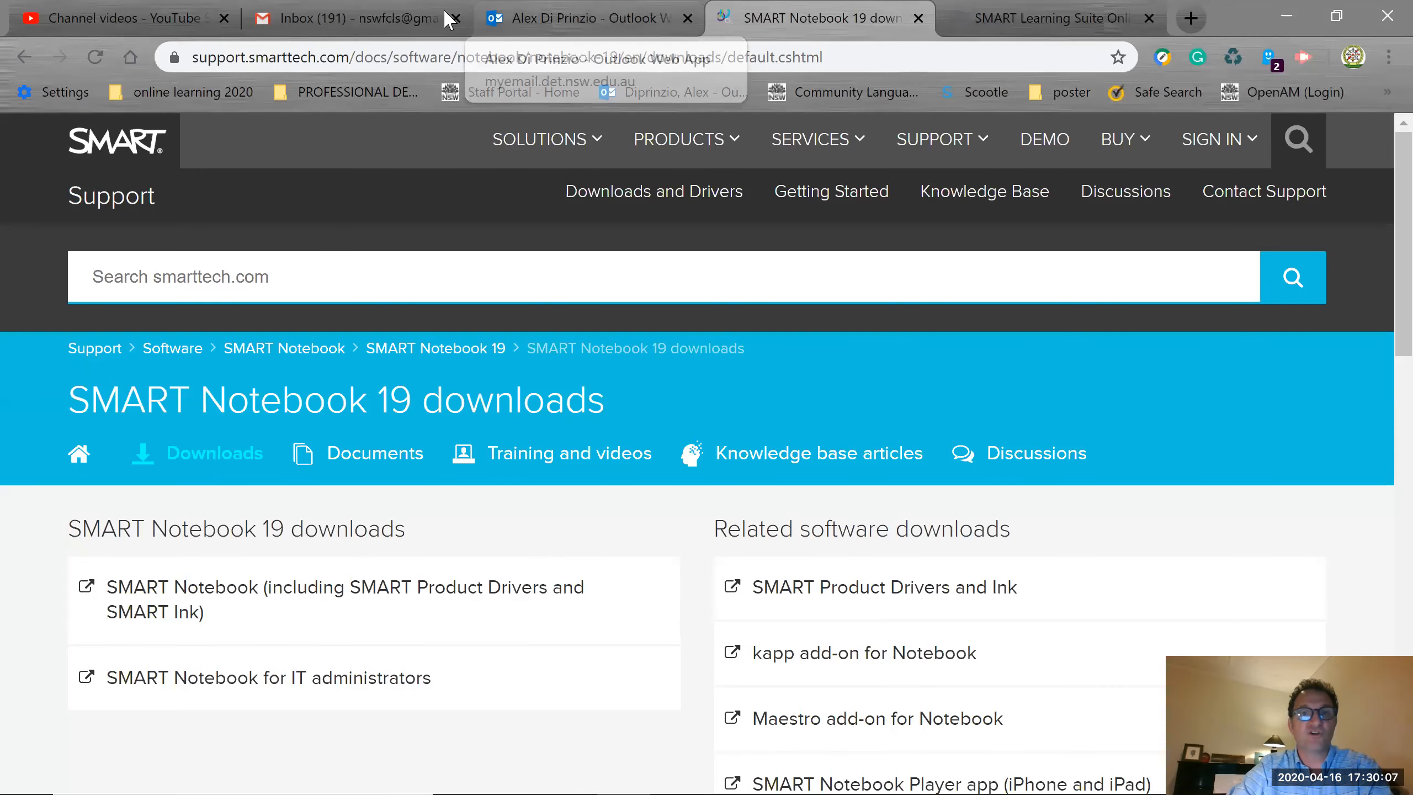
{"action": "left_click", "coordinate": [565, 12]}
{"action": "left_click", "coordinate": [281, 12]}
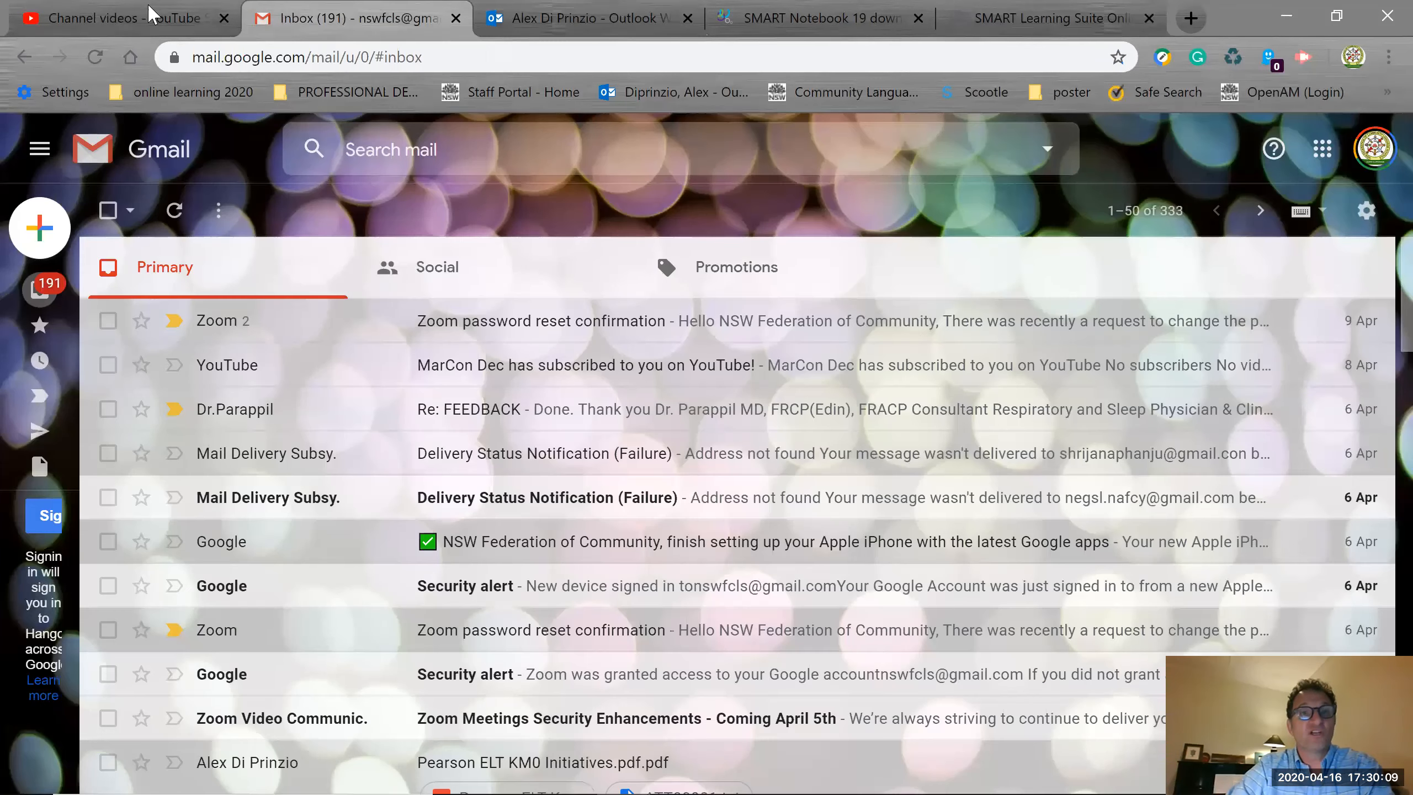
{"action": "left_click", "coordinate": [148, 11]}
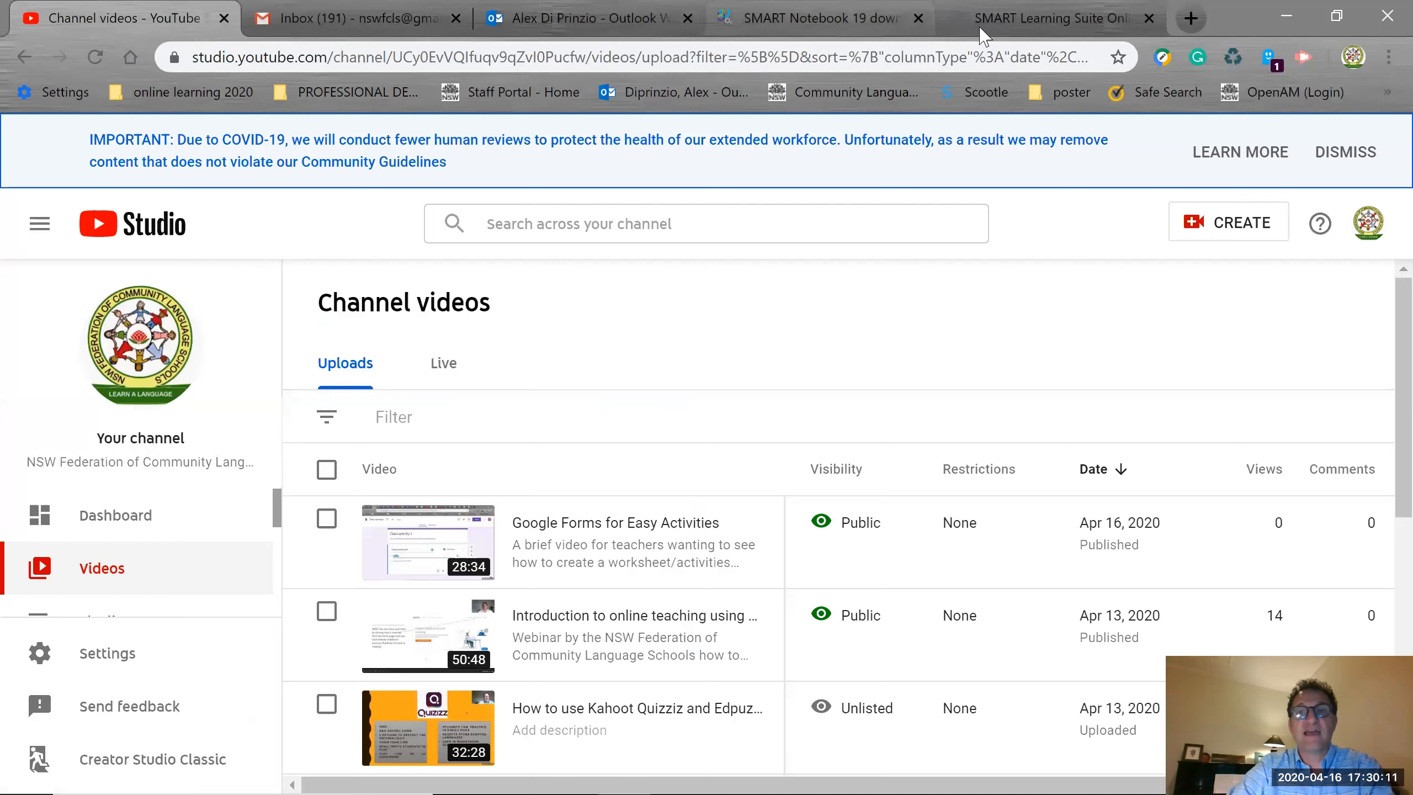
{"action": "left_click", "coordinate": [1049, 19]}
Return to SMART Notebook and close the student connection panel over the Goldie Locks activity.
{"action": "left_click", "coordinate": [1288, 18]}
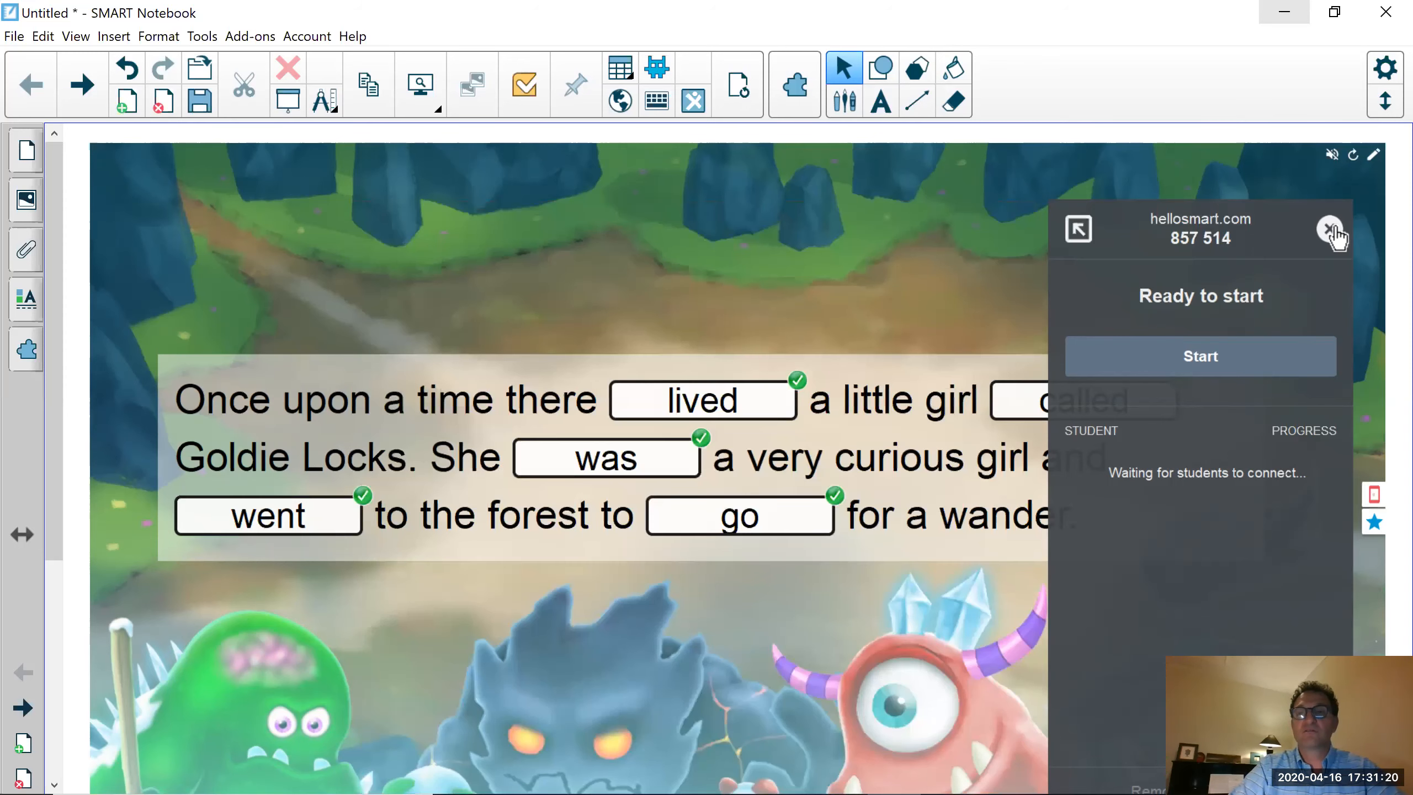
{"action": "left_click", "coordinate": [1329, 228]}
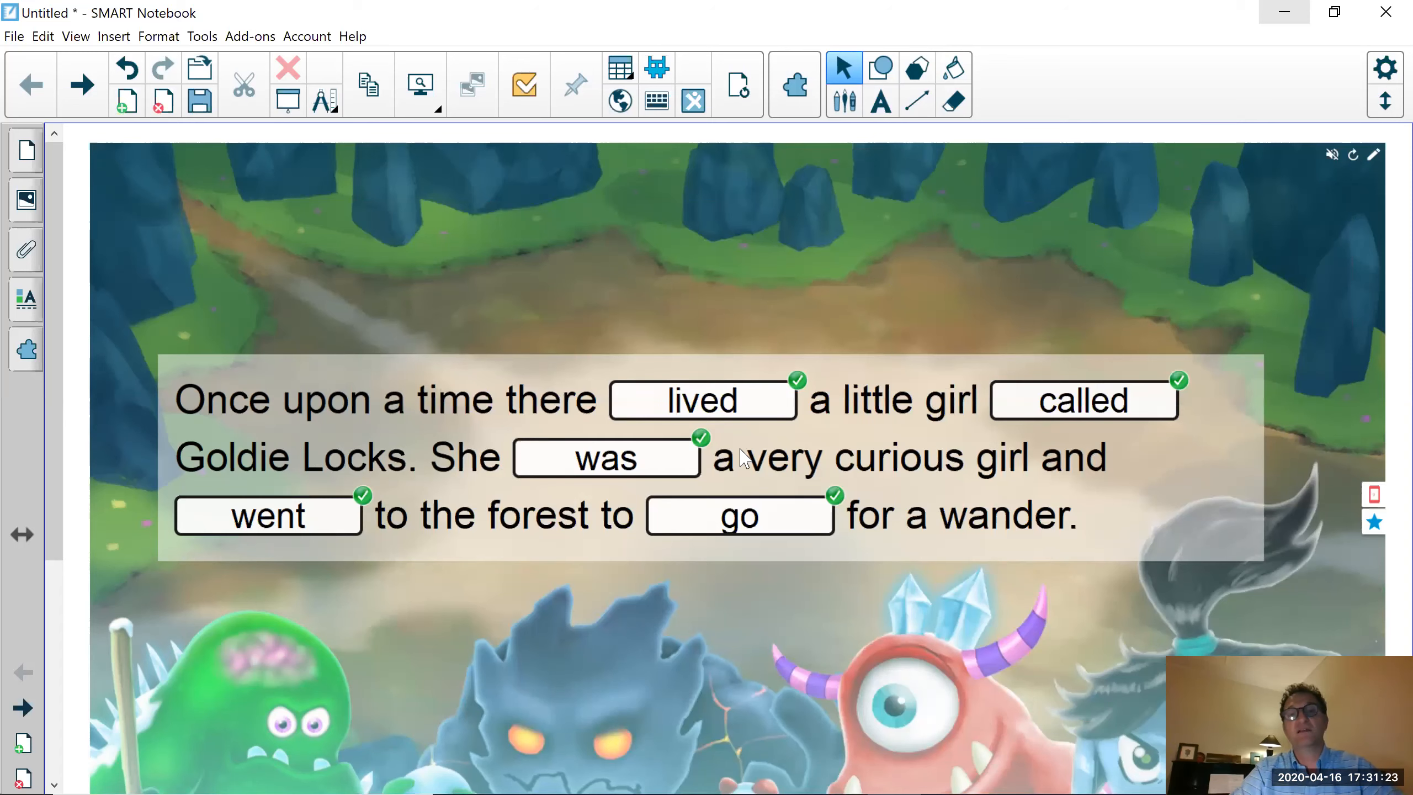
Add a blank page after the Goldie Locks activity and go back to the activity page.
{"action": "left_click", "coordinate": [656, 68]}
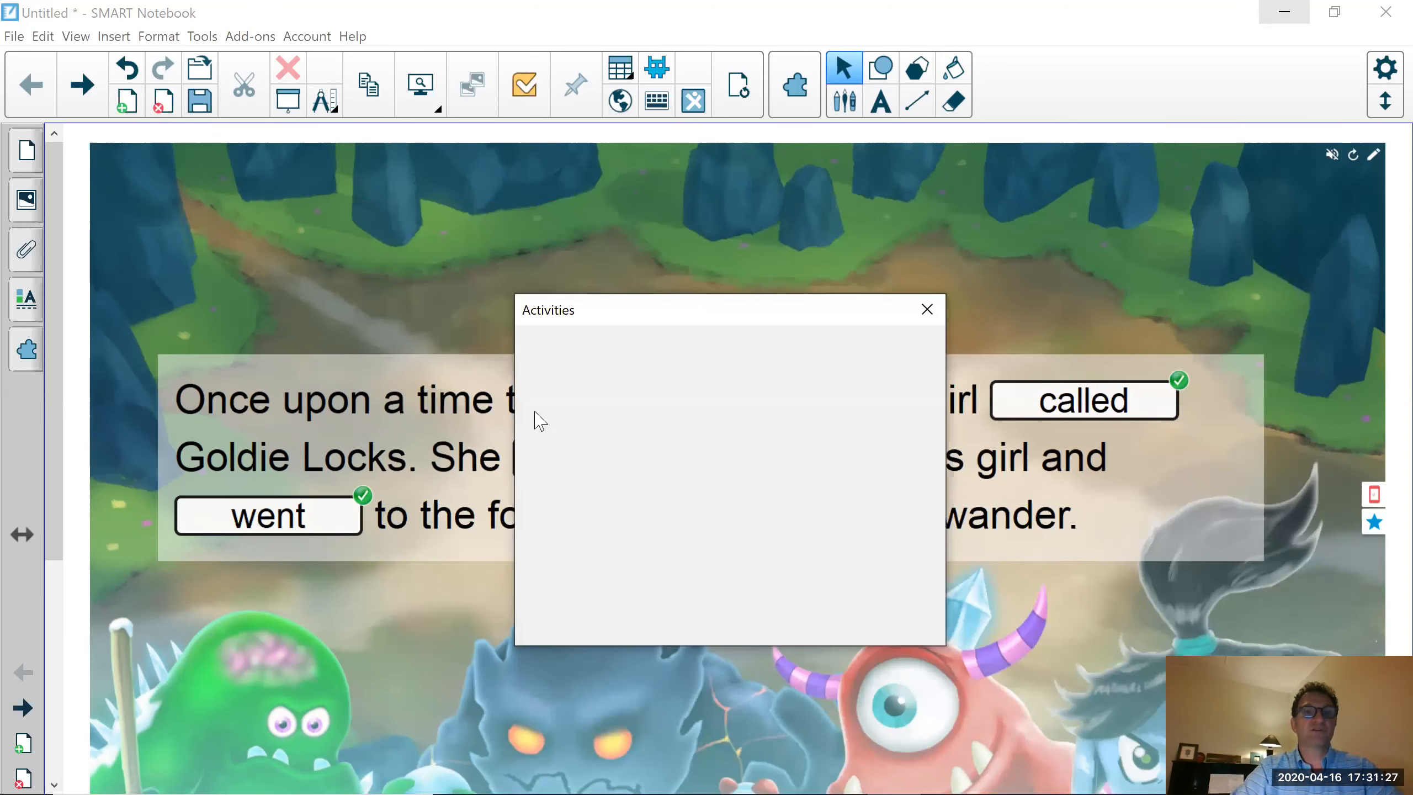
{"action": "left_click", "coordinate": [926, 310]}
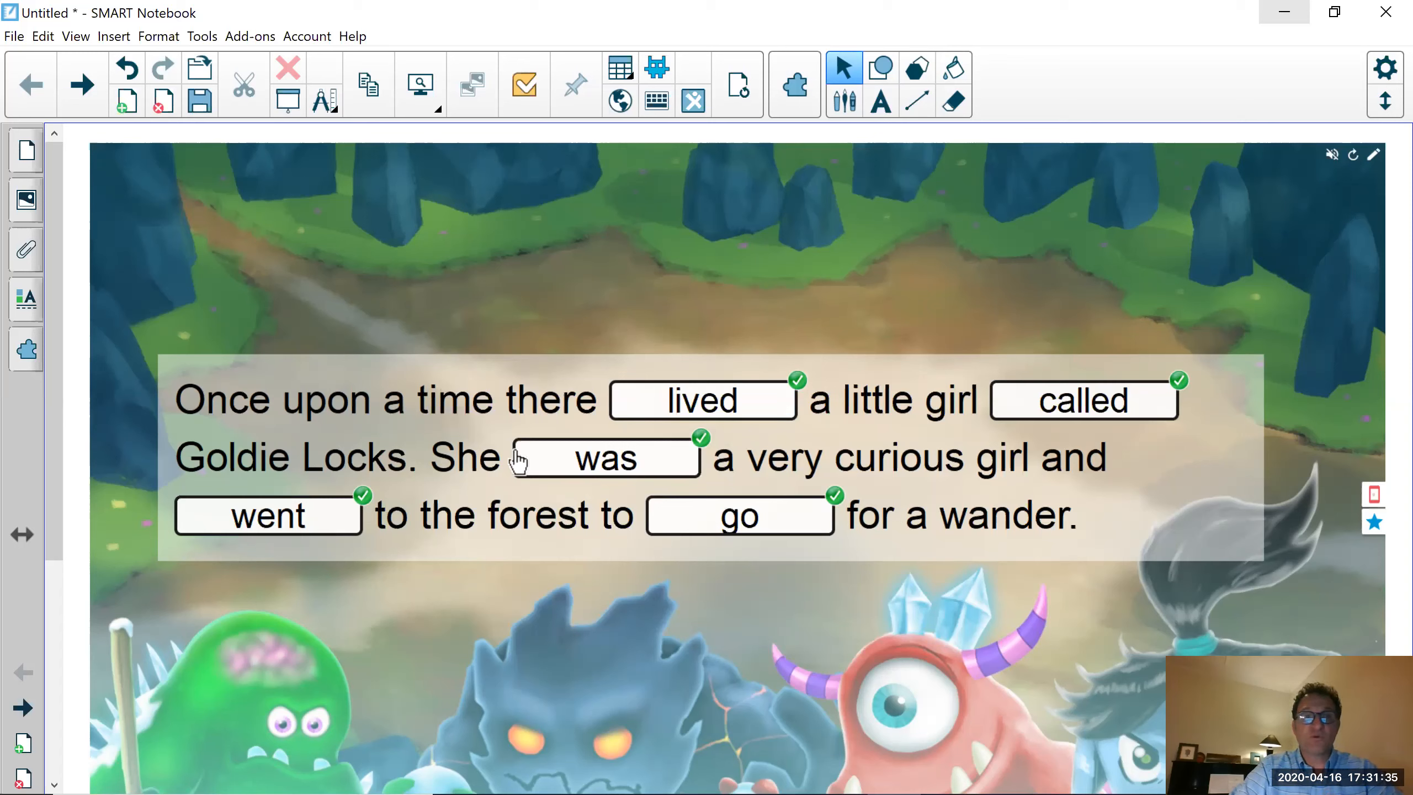
{"action": "left_click", "coordinate": [128, 101]}
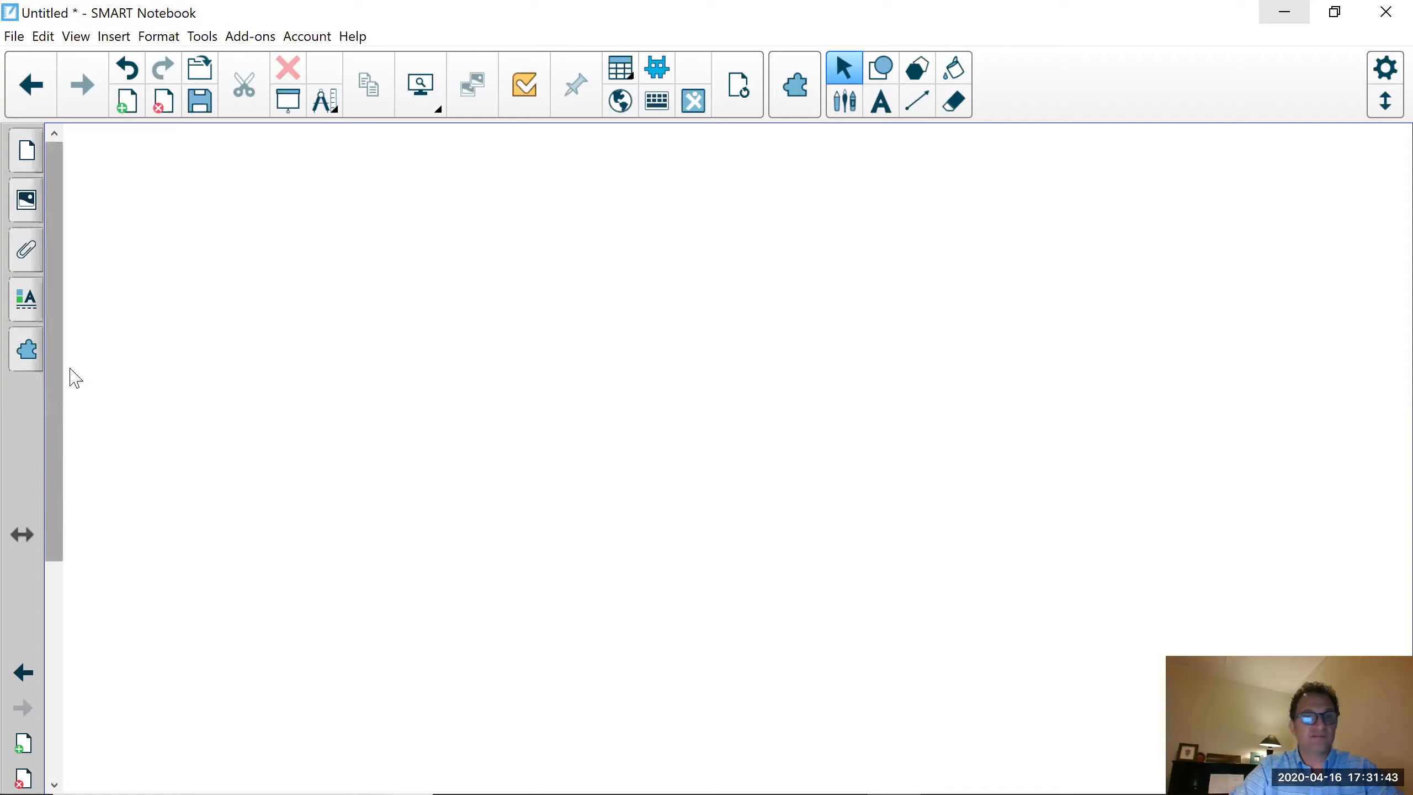
{"action": "left_click", "coordinate": [27, 672]}
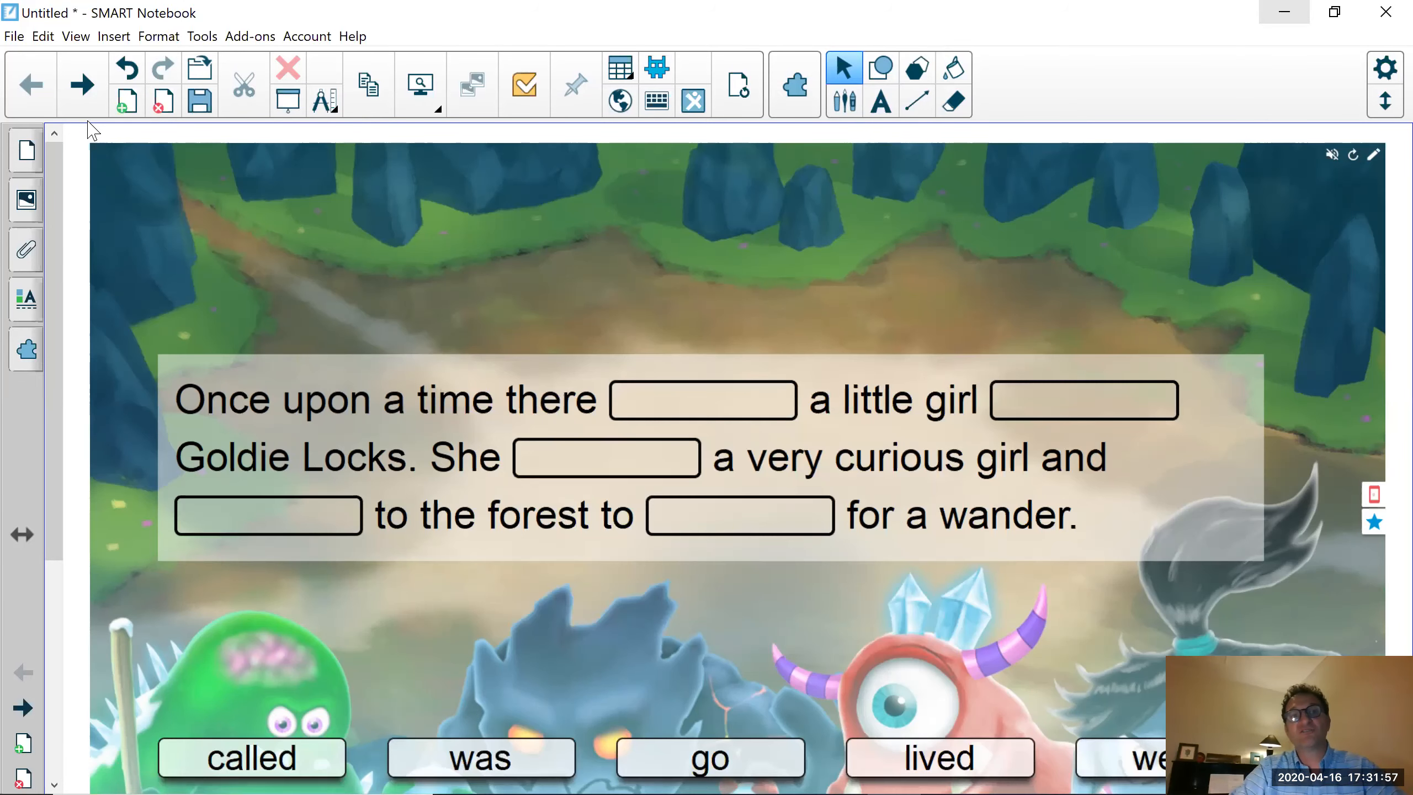
Go to the blank page after the Goldie Locks activity and start a new Flip Out activity there.
{"action": "left_click", "coordinate": [89, 94]}
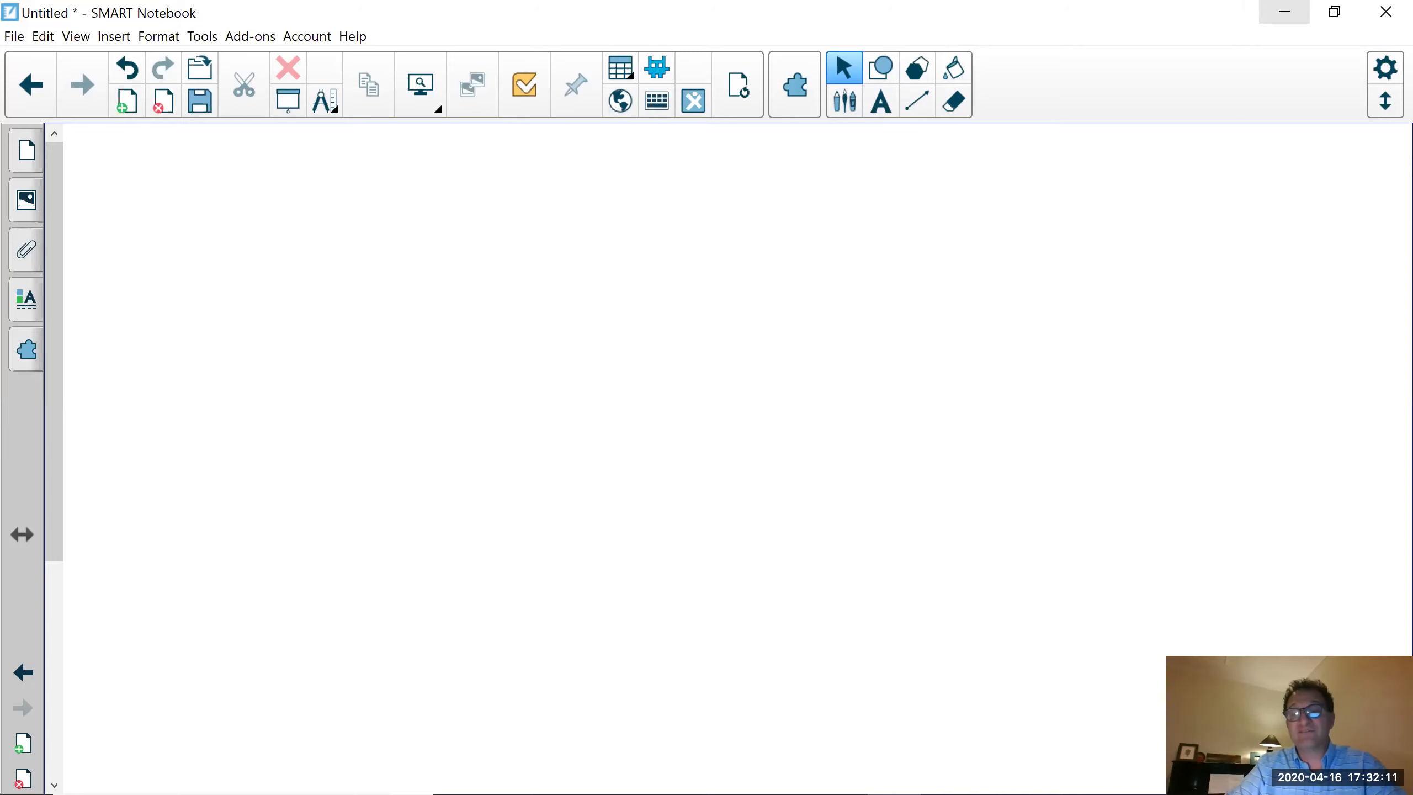
{"action": "left_click", "coordinate": [659, 69]}
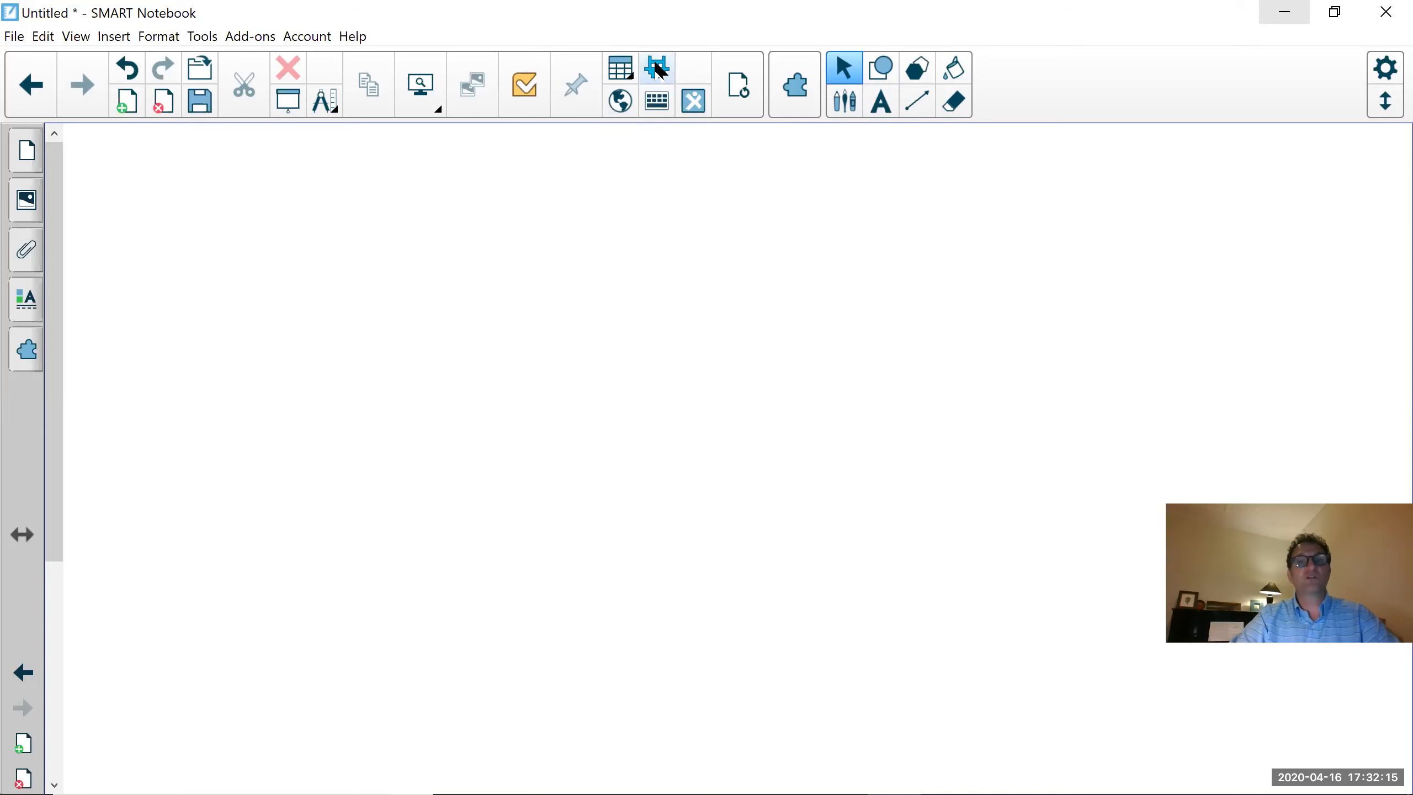
{"action": "left_click_drag", "start_coordinate": [692, 314], "coordinate": [663, 170]}
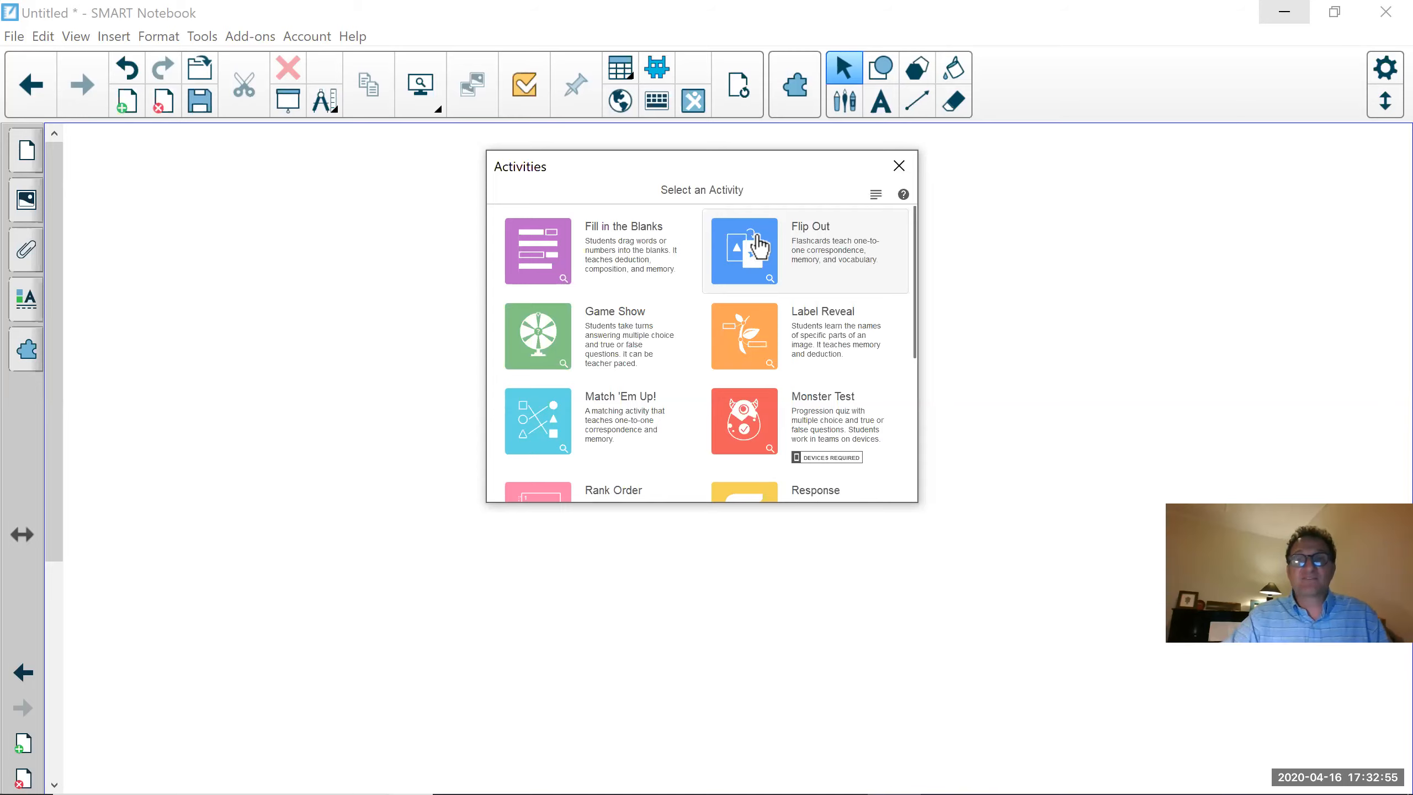
{"action": "left_click", "coordinate": [758, 241]}
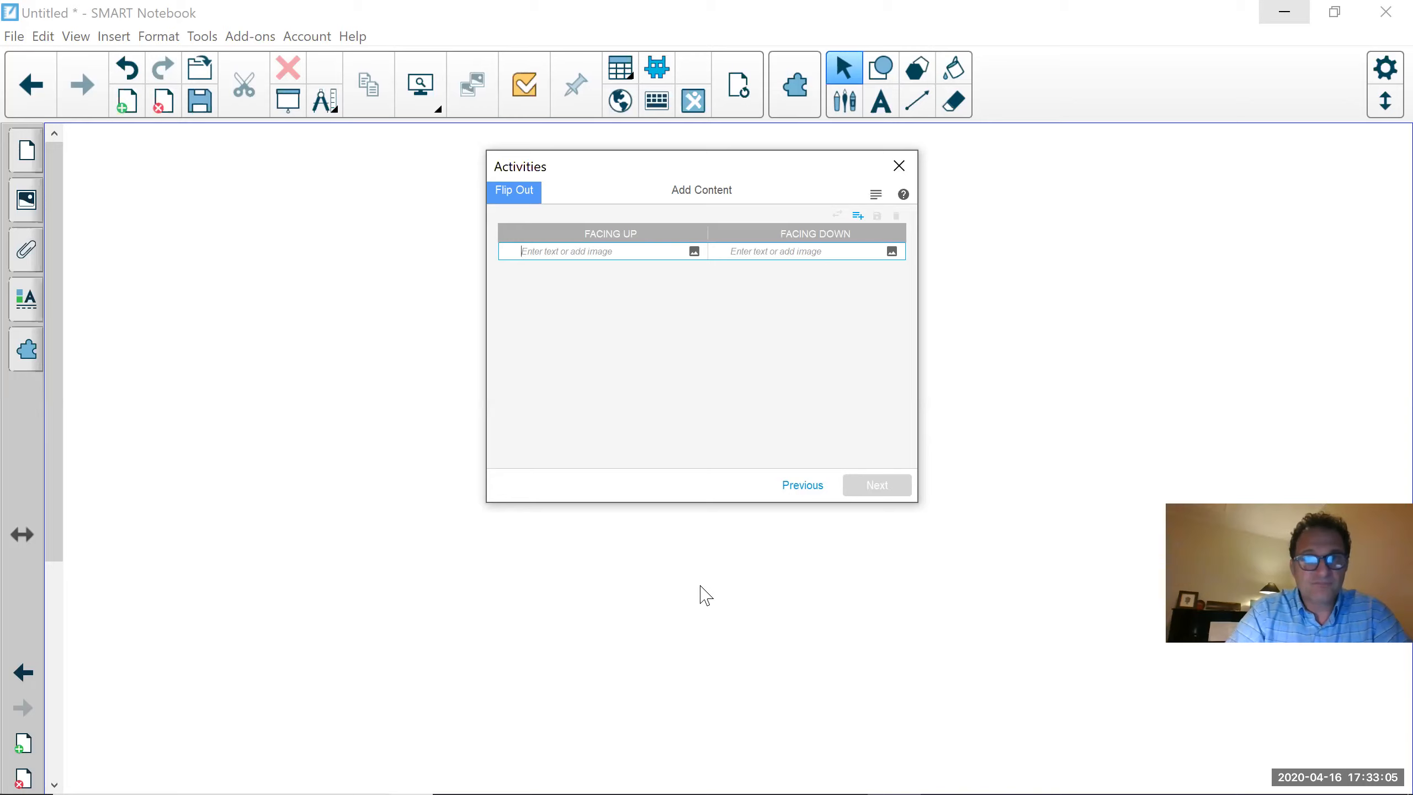
Enter the card pairs house/casa, car/coche and flower/flor as the facing-up and facing-down content.
{"action": "type", "text": "house"}
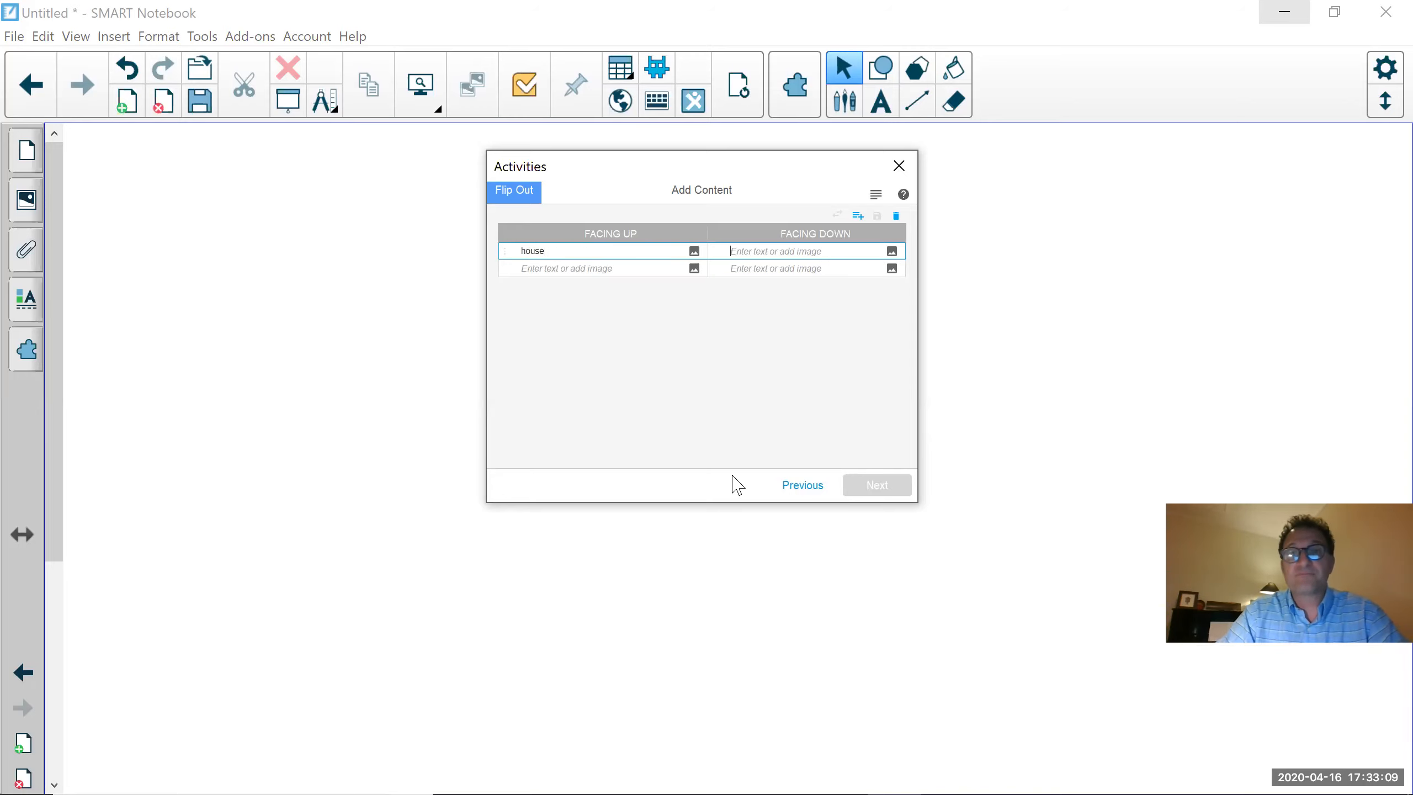
{"action": "left_click", "coordinate": [777, 251]}
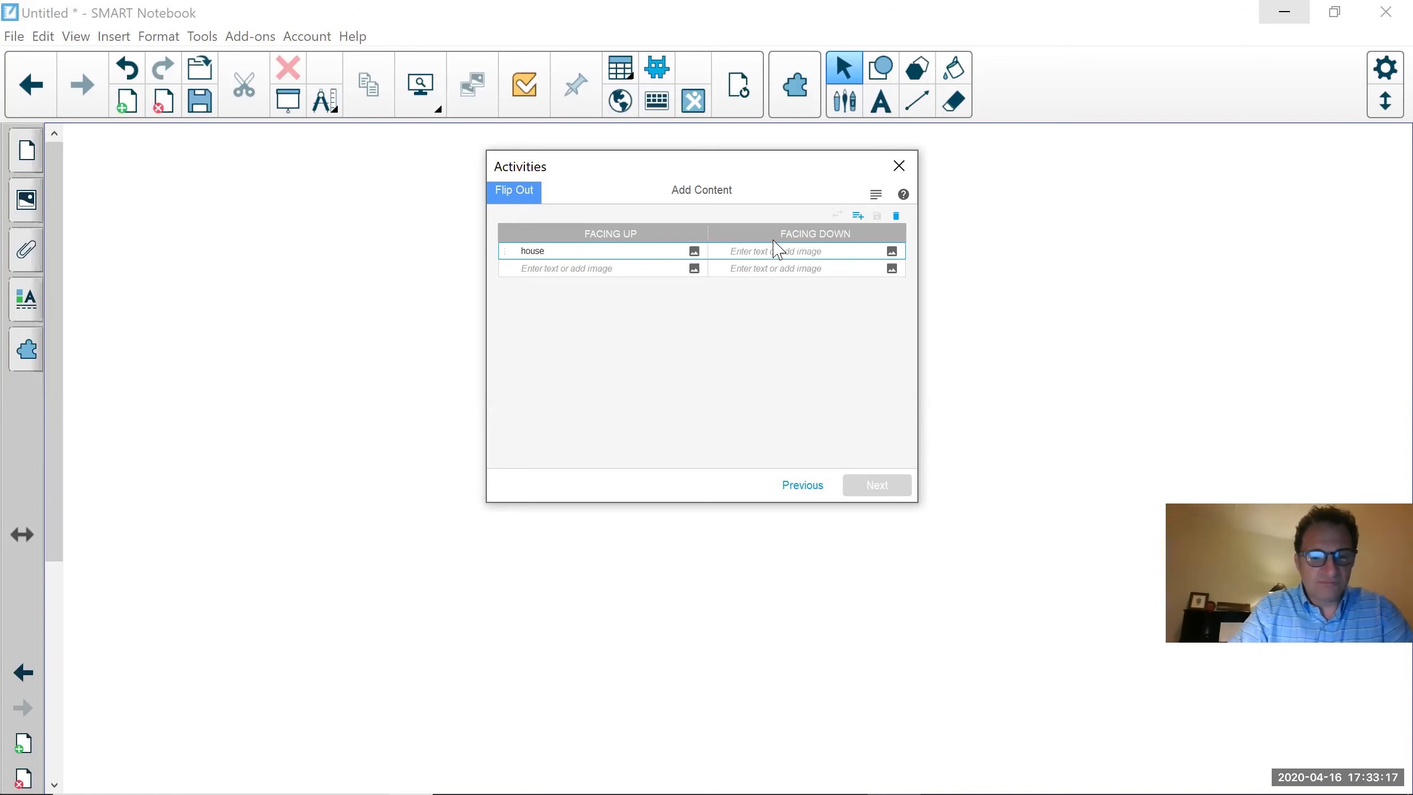
{"action": "type", "text": "casa"}
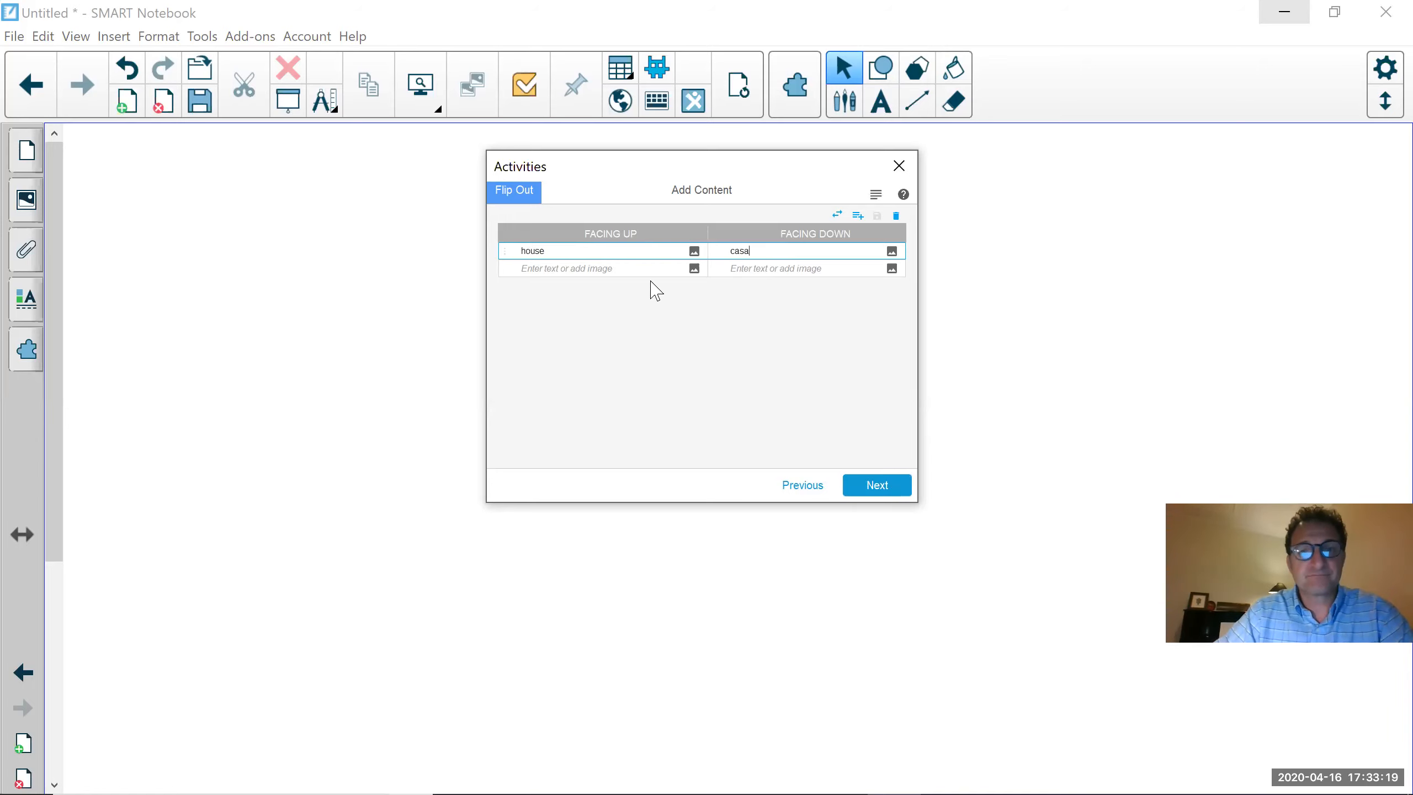
{"action": "key", "text": "Tab"}
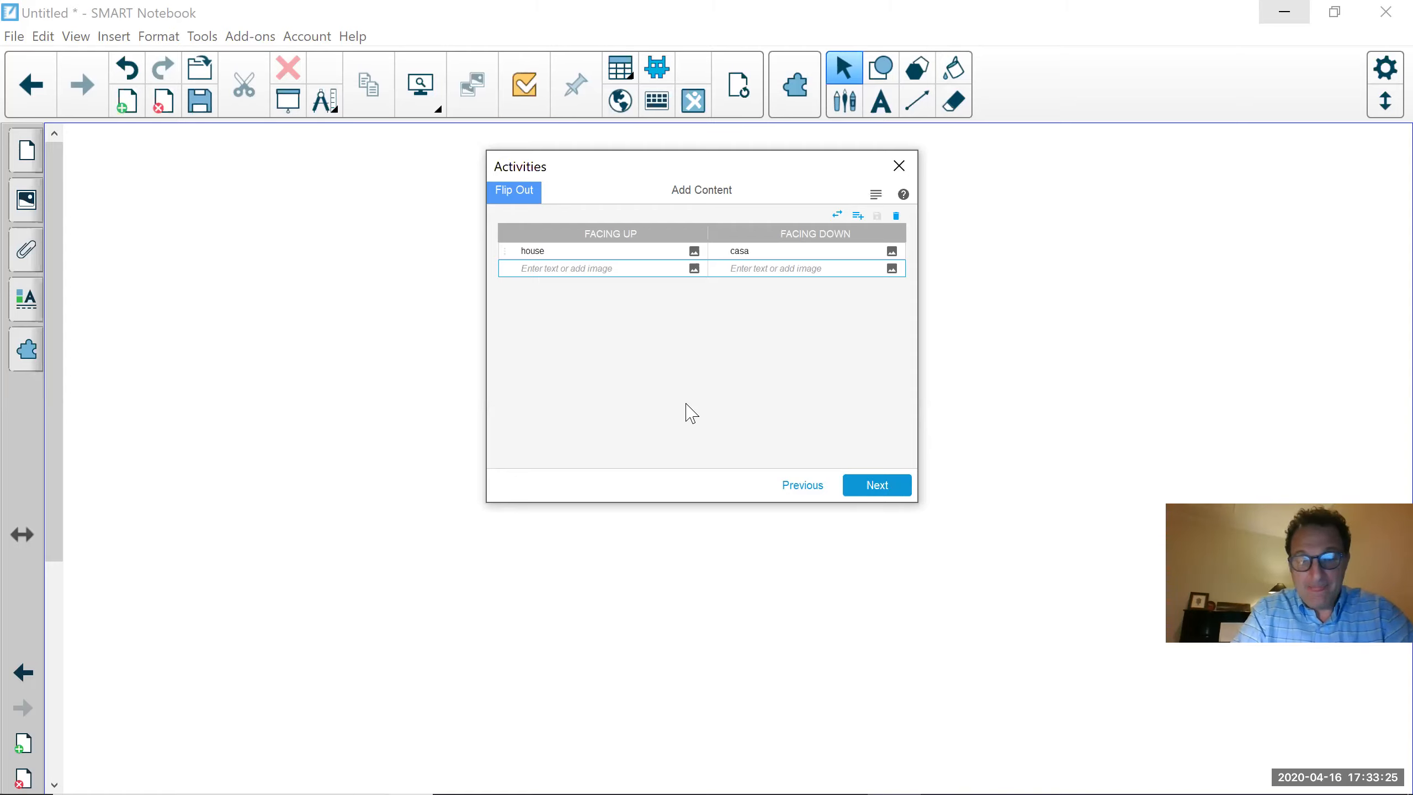
{"action": "type", "text": "car"}
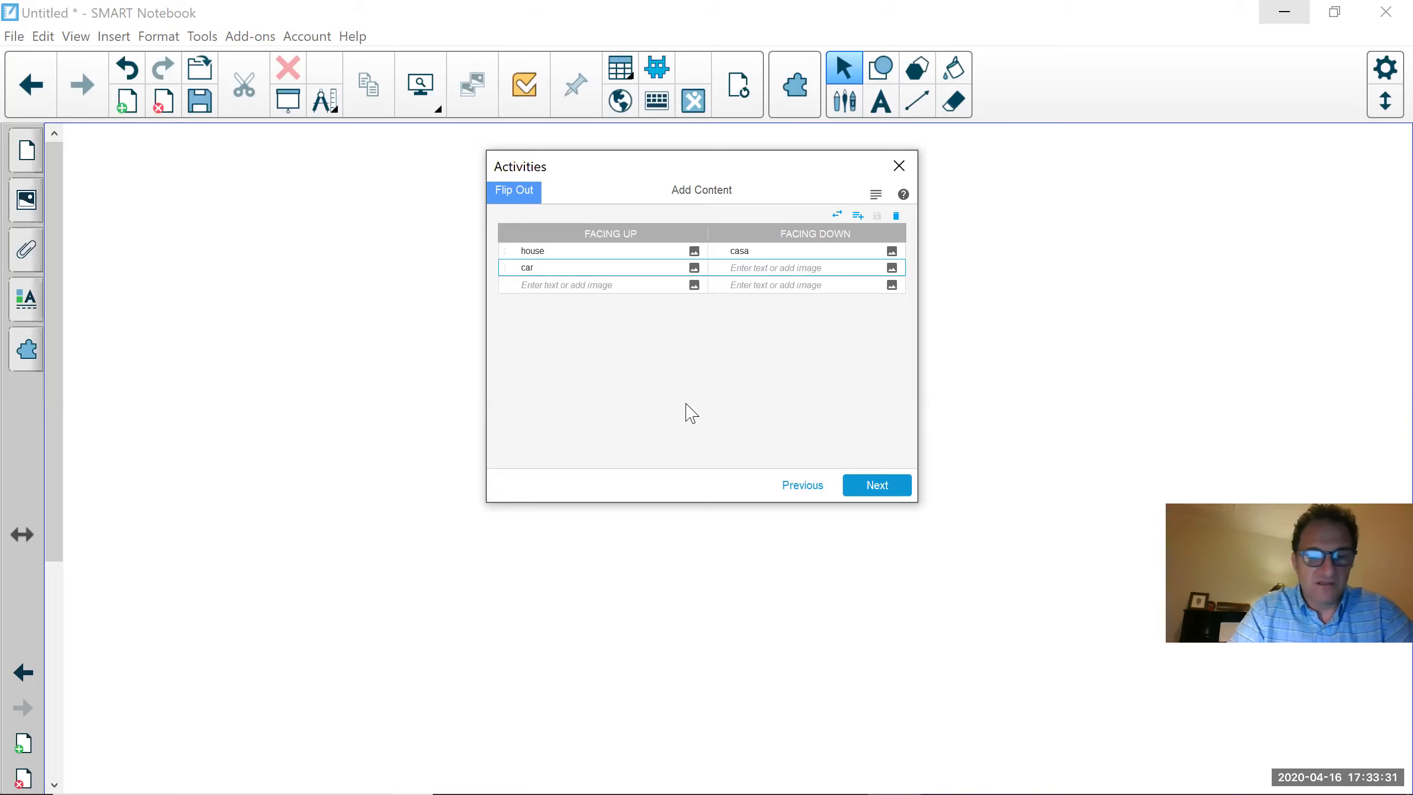
{"action": "type", "text": "coche"}
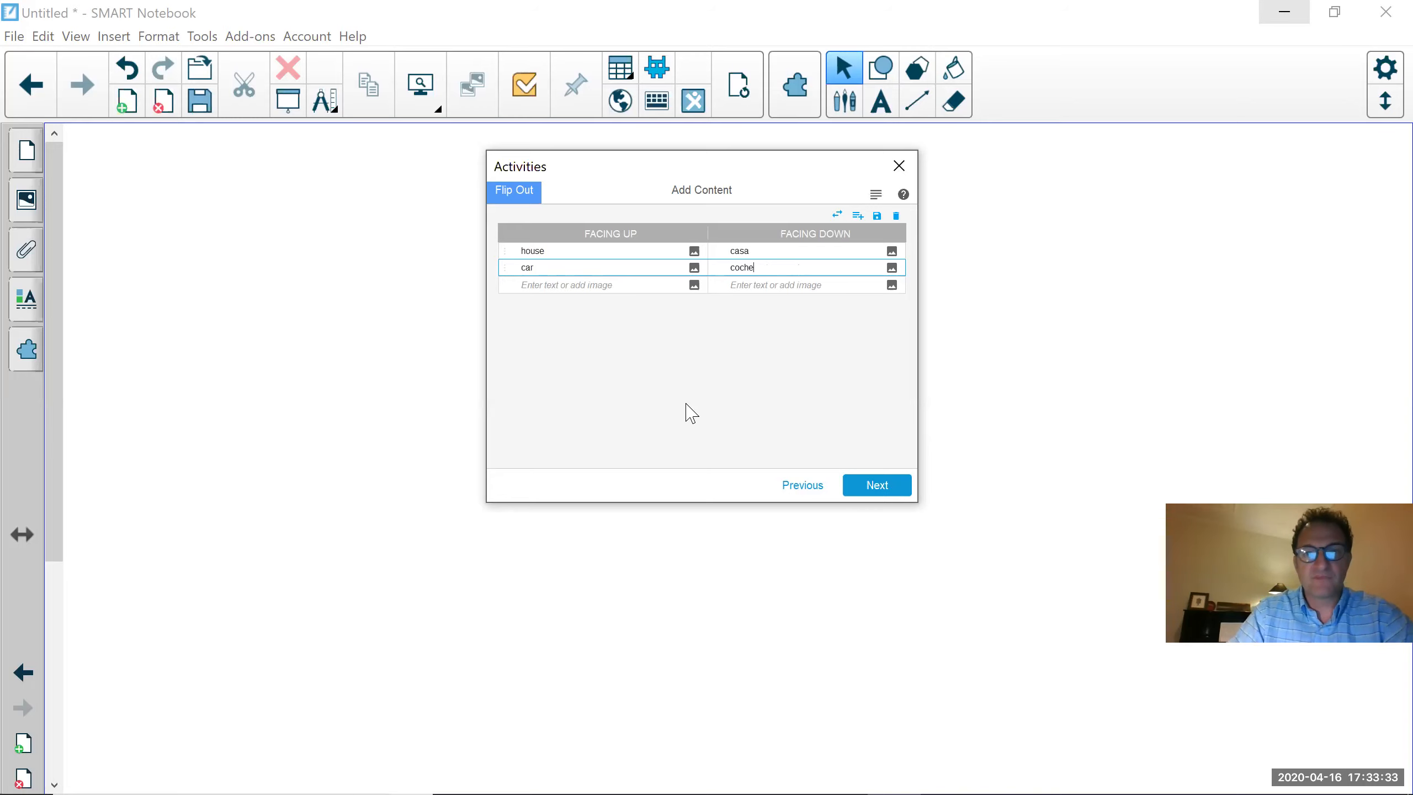
{"action": "left_click", "coordinate": [641, 284]}
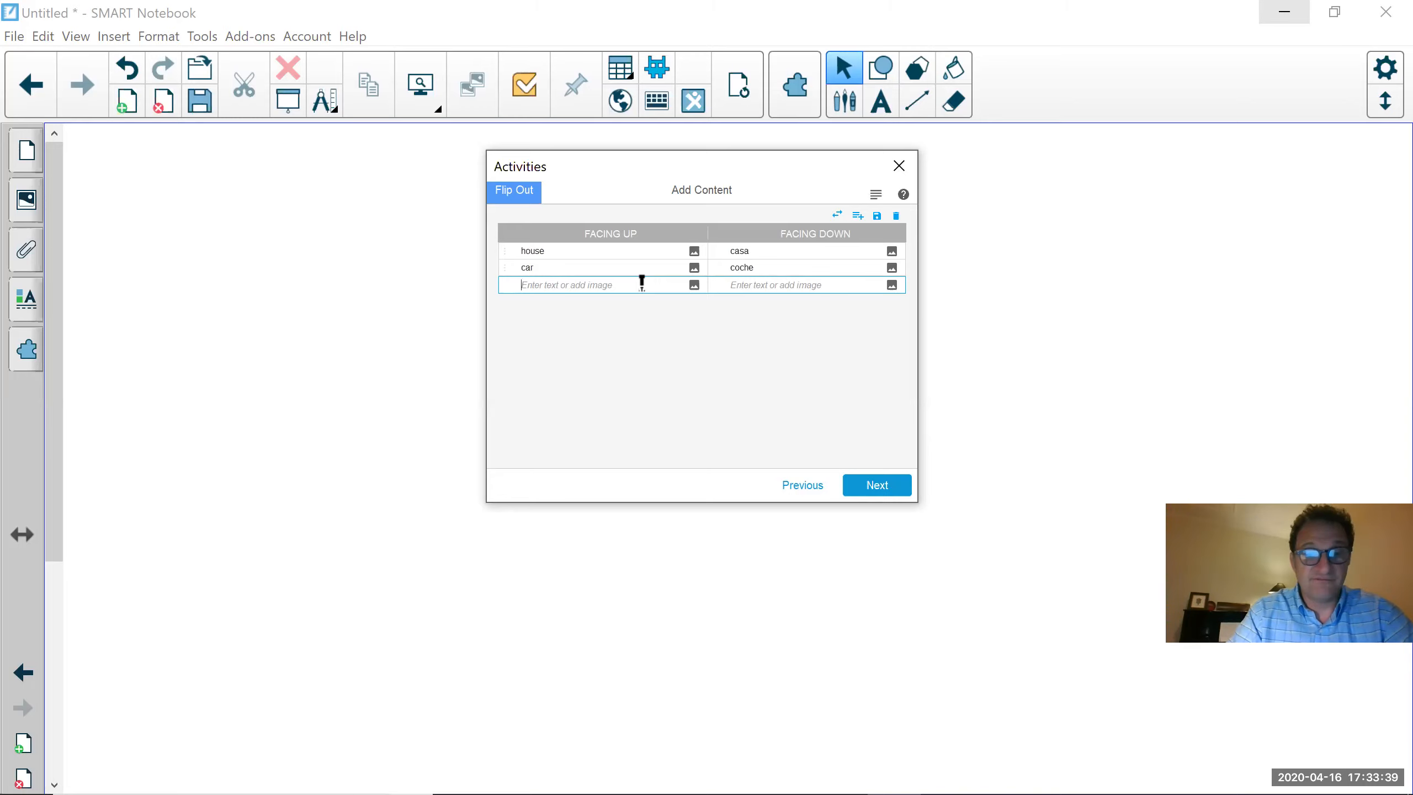
{"action": "type", "text": "flower"}
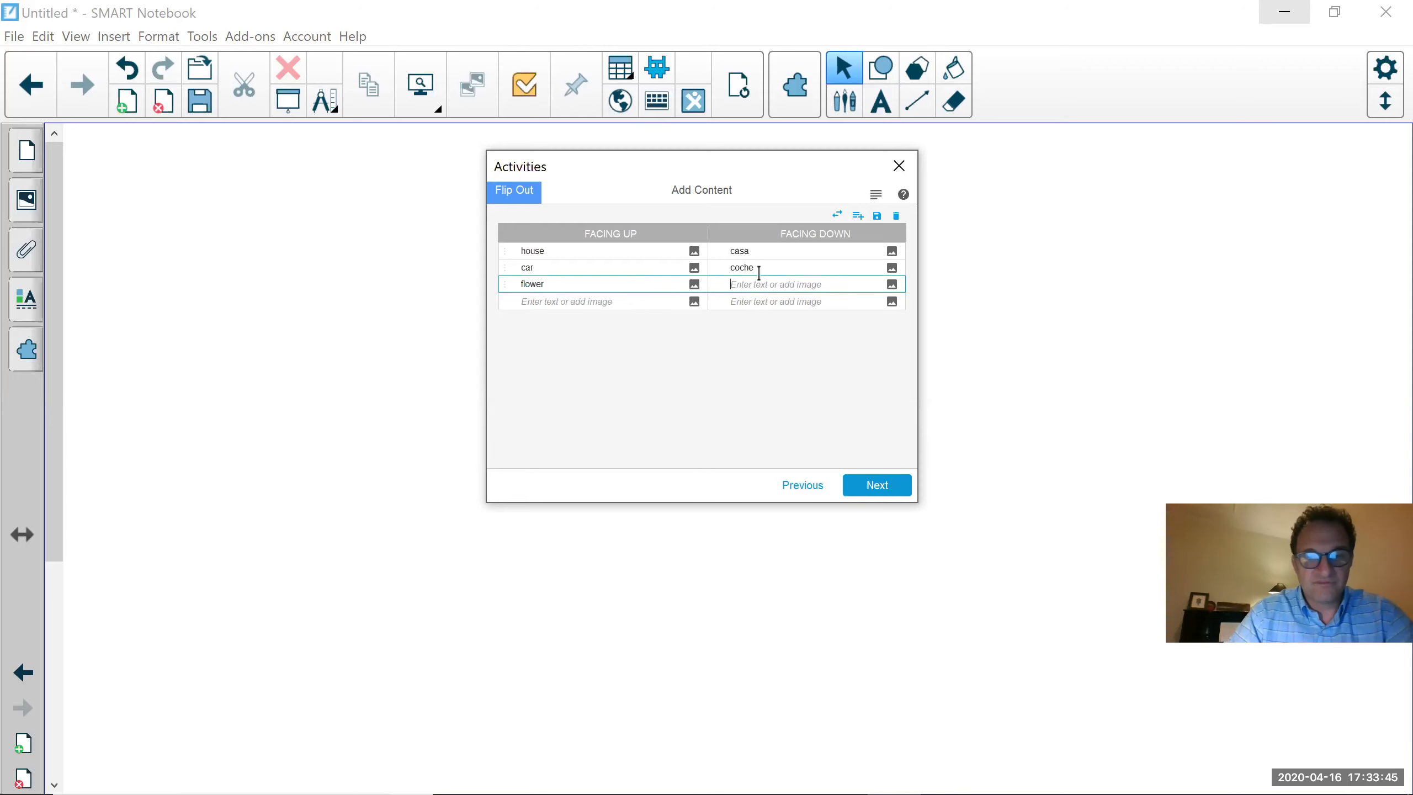
{"action": "type", "text": "flor"}
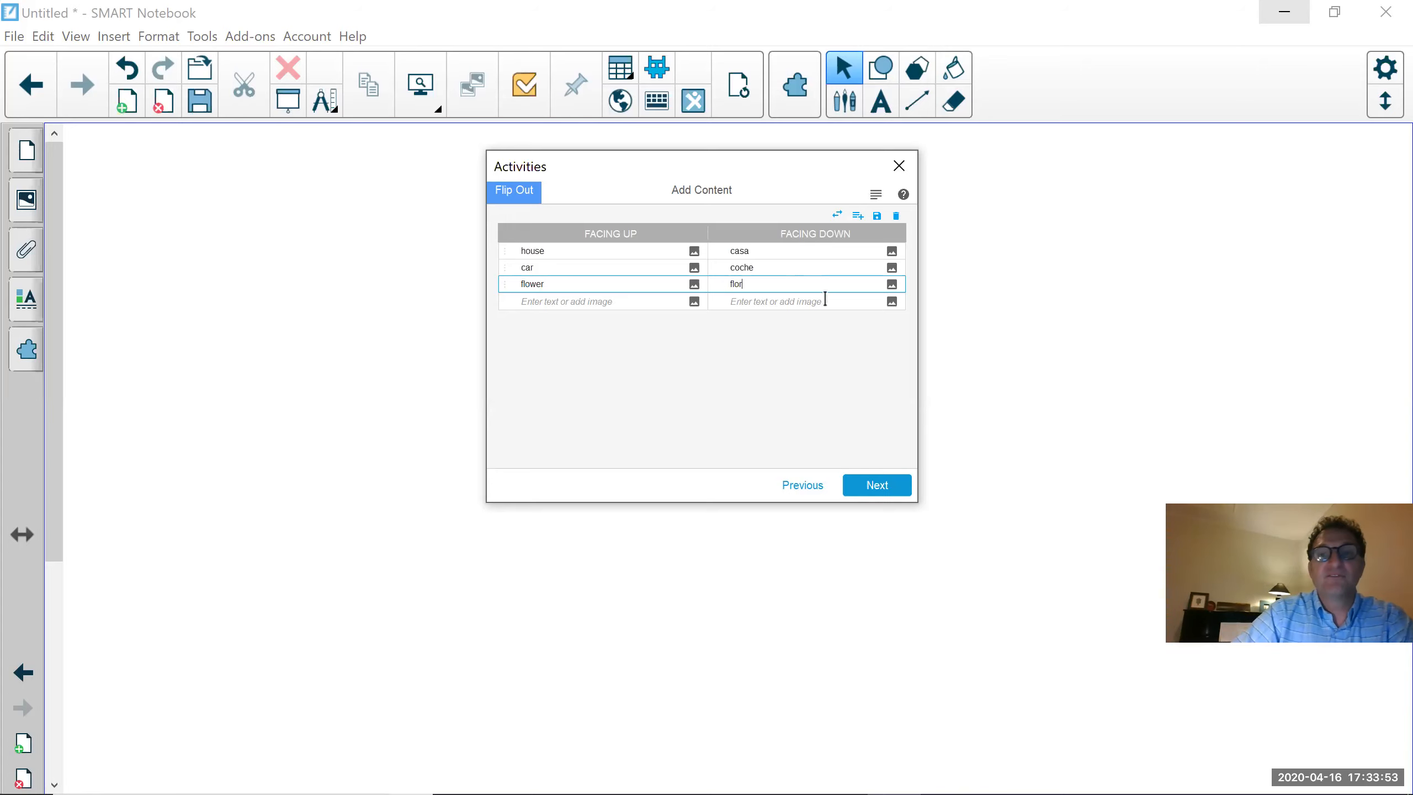
Replace the flower card's facing-down text with the image IMG_0808 (3).JPG from the 2018-08 folder in Pictures.
{"action": "left_click", "coordinate": [892, 287]}
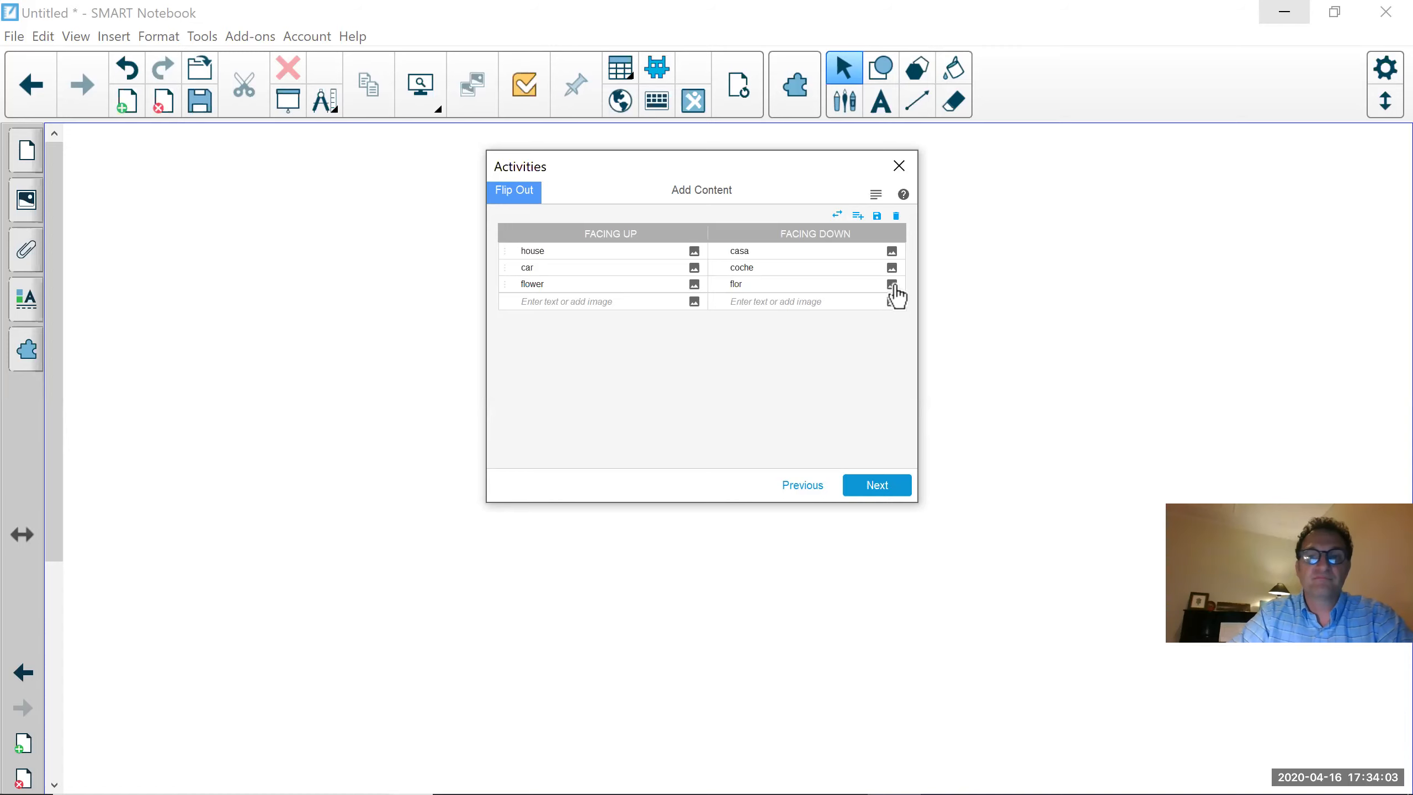
{"action": "left_click", "coordinate": [892, 285]}
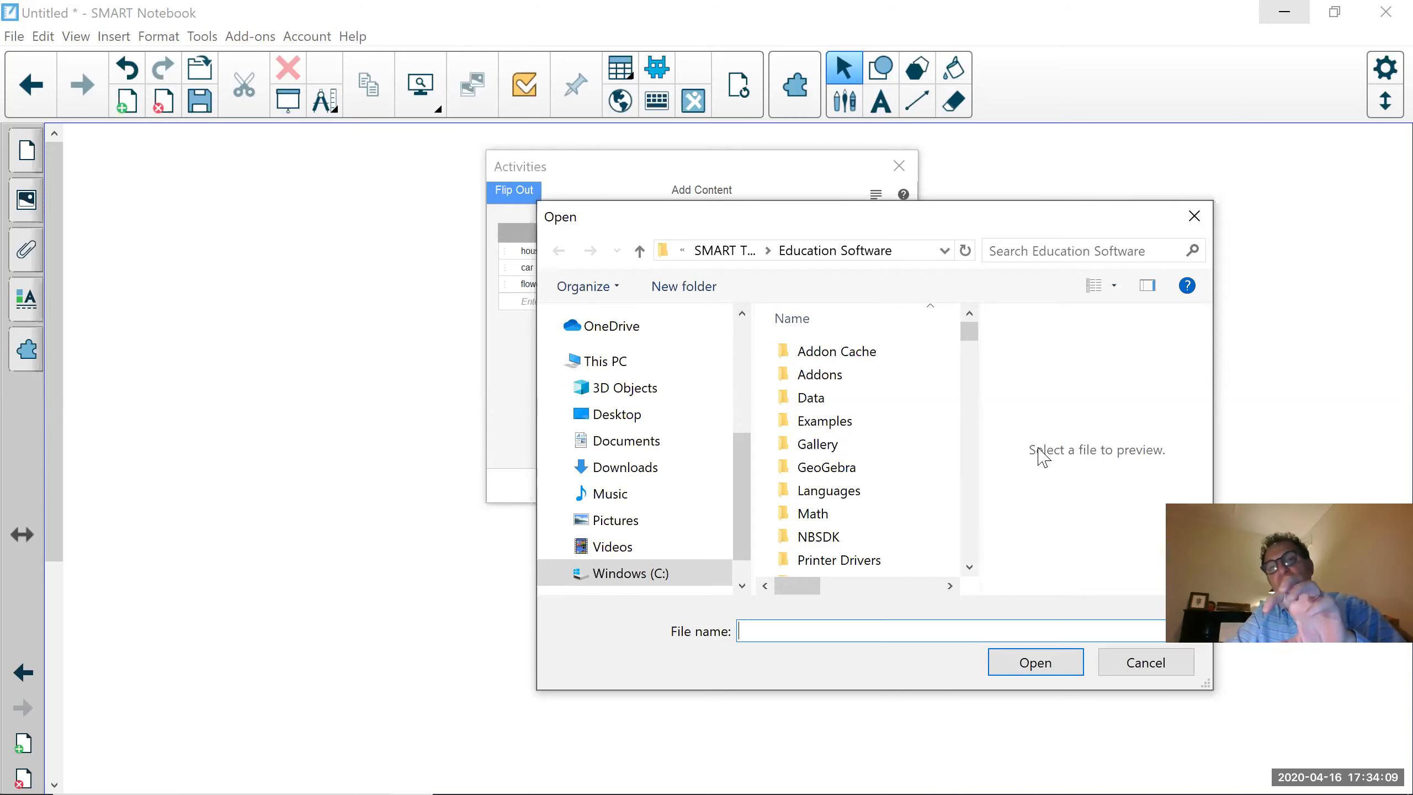
{"action": "left_click_drag", "start_coordinate": [876, 215], "coordinate": [749, 211]}
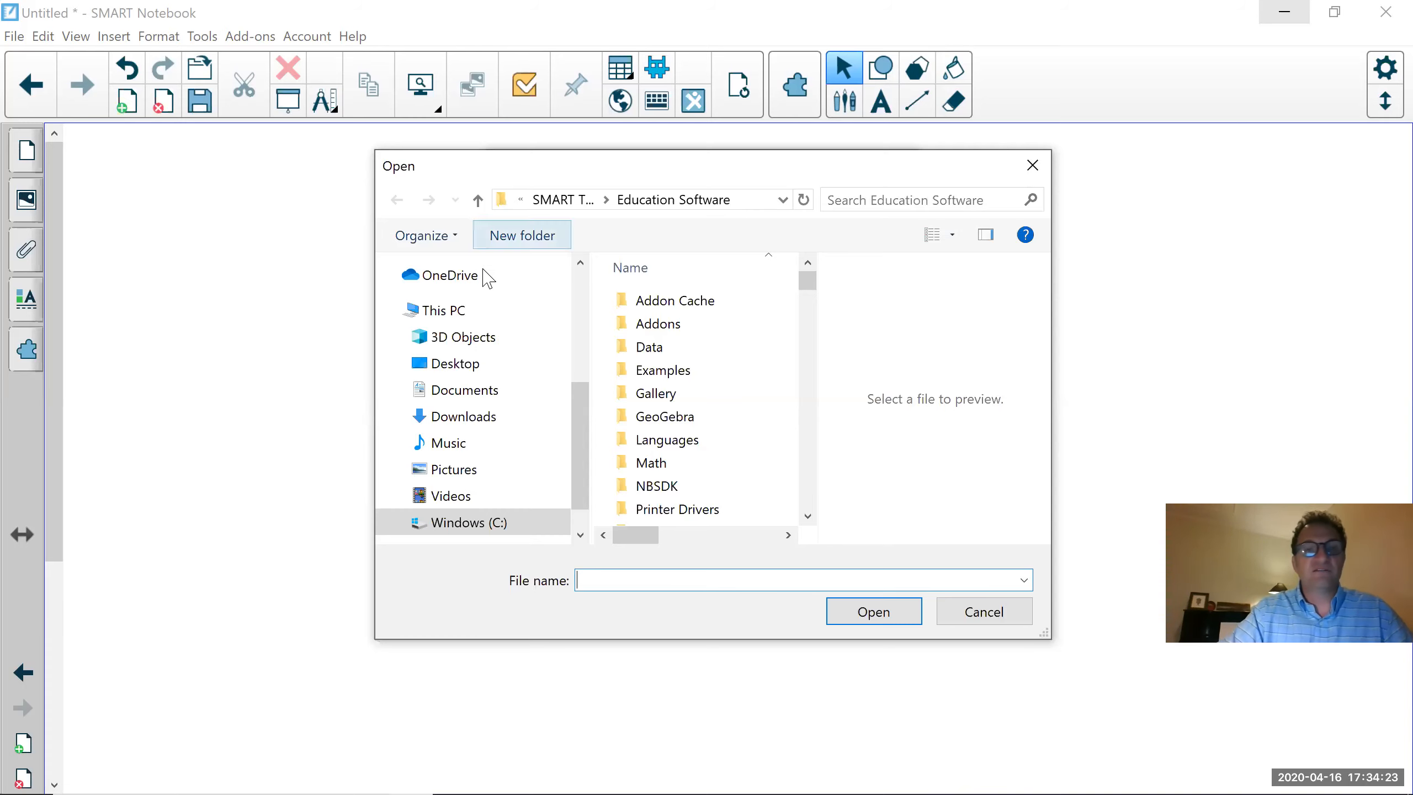
{"action": "left_click", "coordinate": [456, 471]}
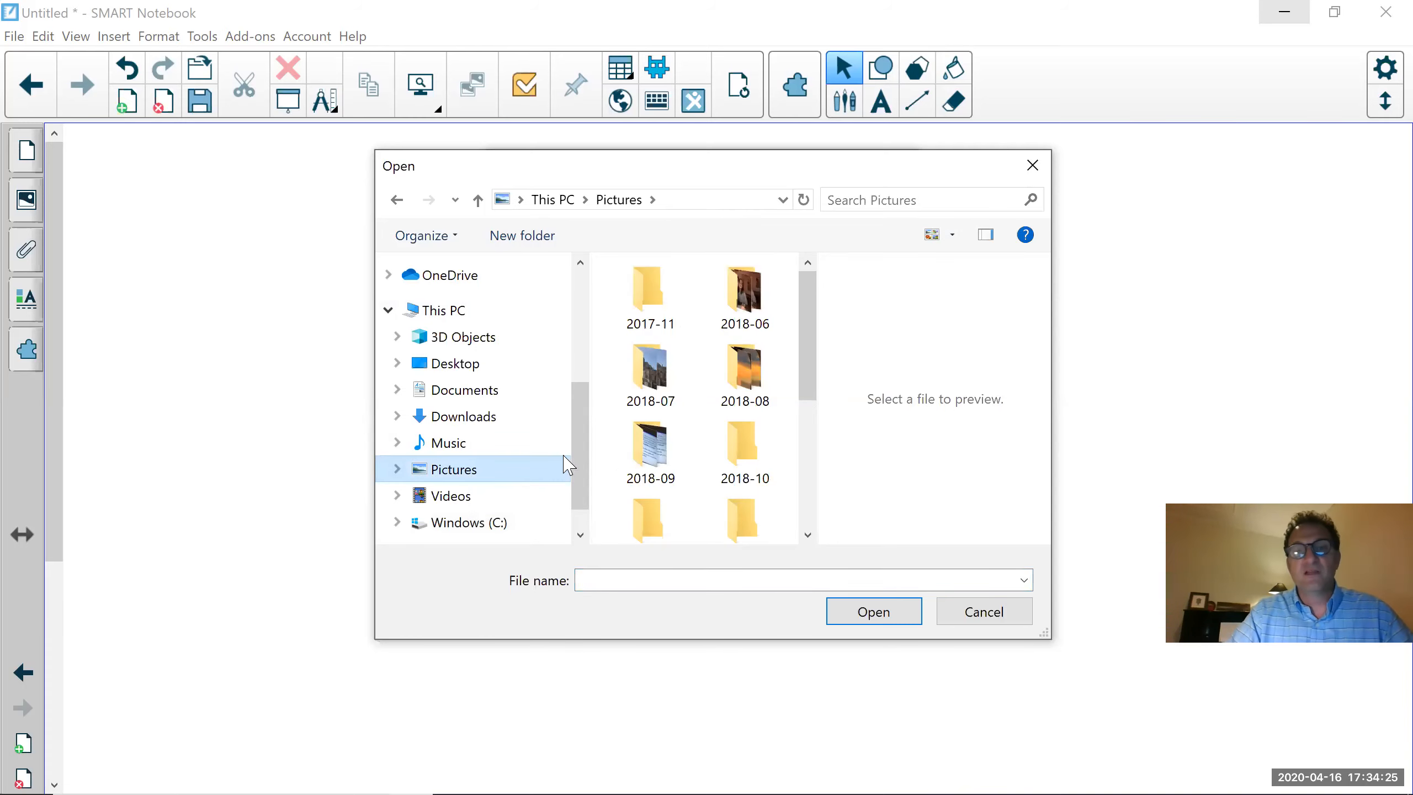
{"action": "left_click", "coordinate": [747, 383]}
{"action": "double_click", "coordinate": [747, 383]}
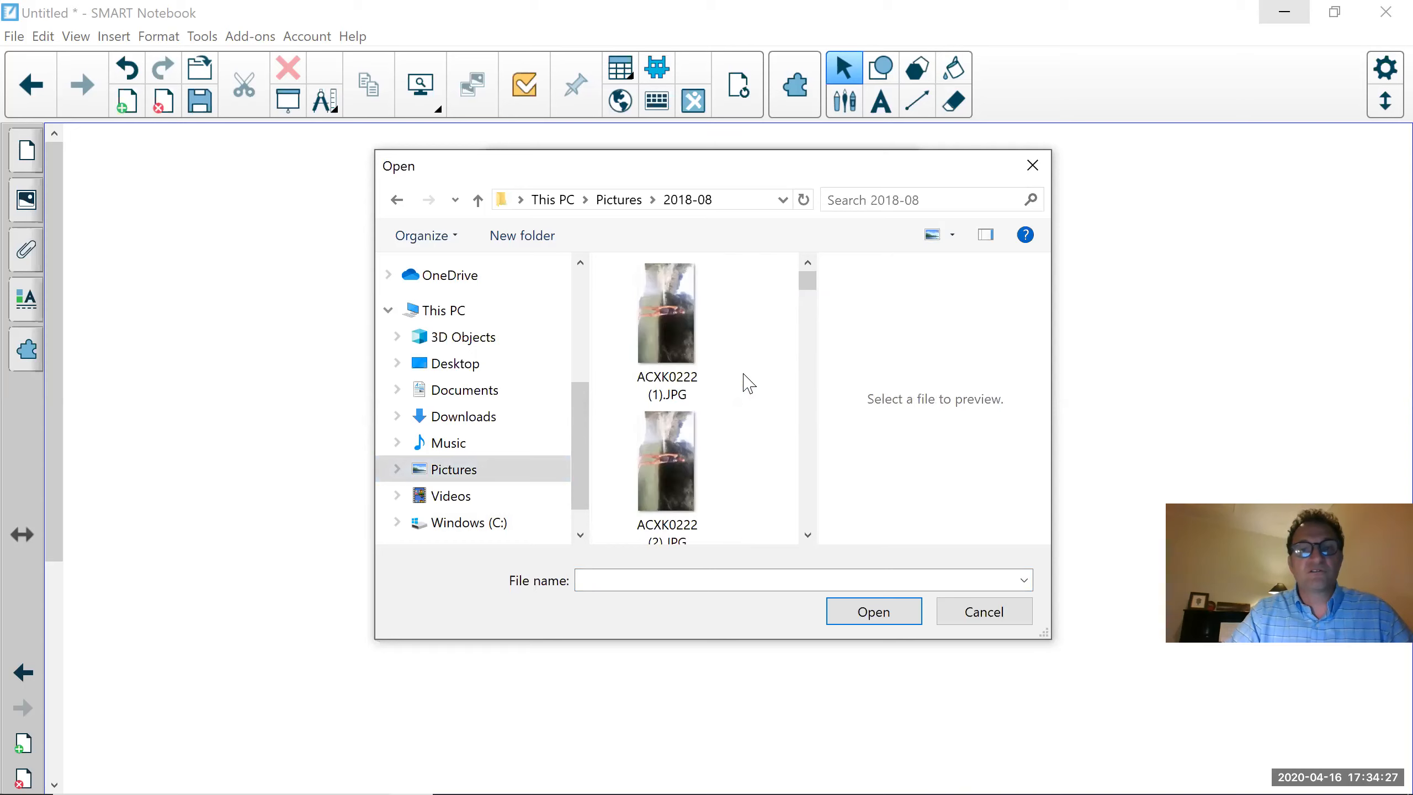
{"action": "scroll", "coordinate": [744, 404], "scroll_direction": "down", "scroll_amount": 5}
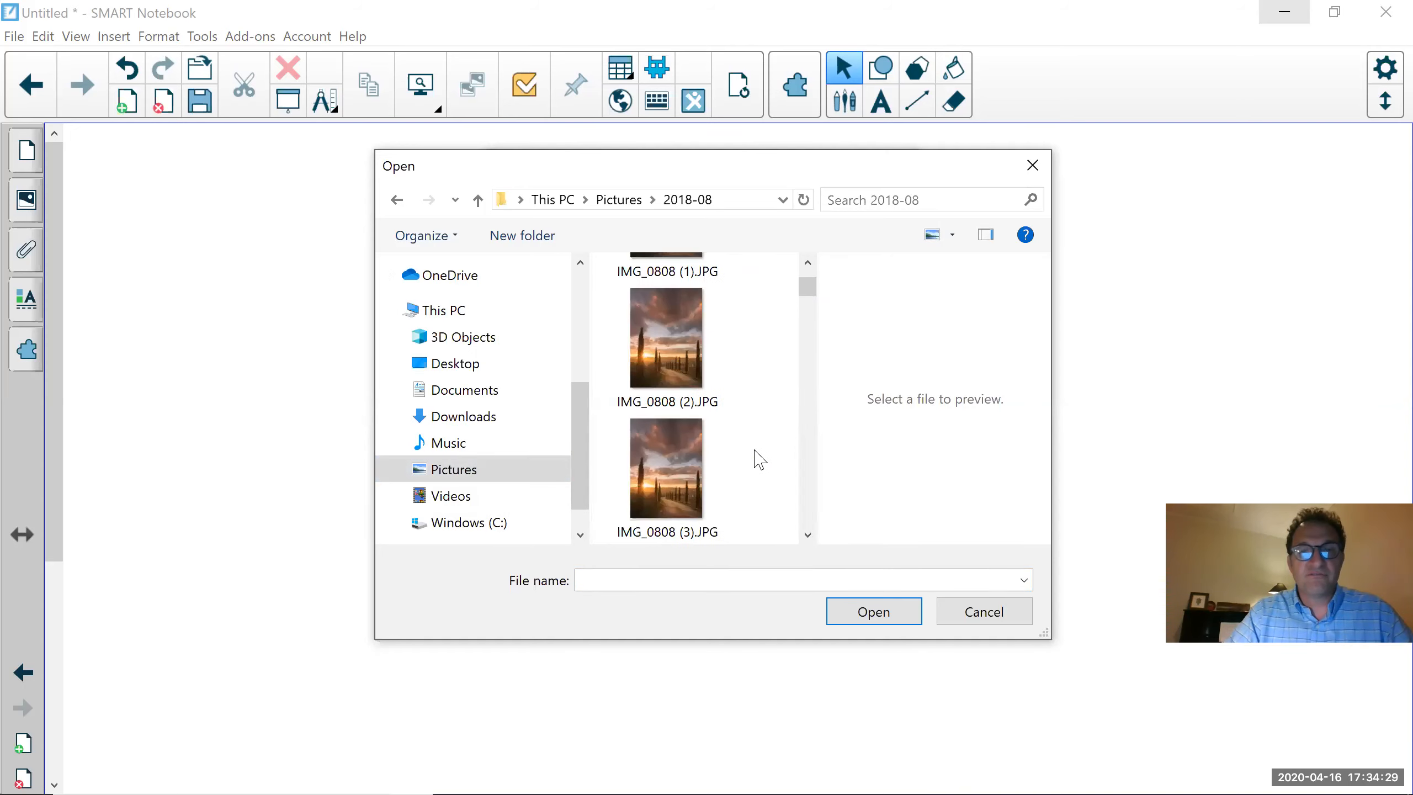
{"action": "scroll", "coordinate": [757, 458], "scroll_direction": "down", "scroll_amount": 2}
{"action": "left_click", "coordinate": [670, 320]}
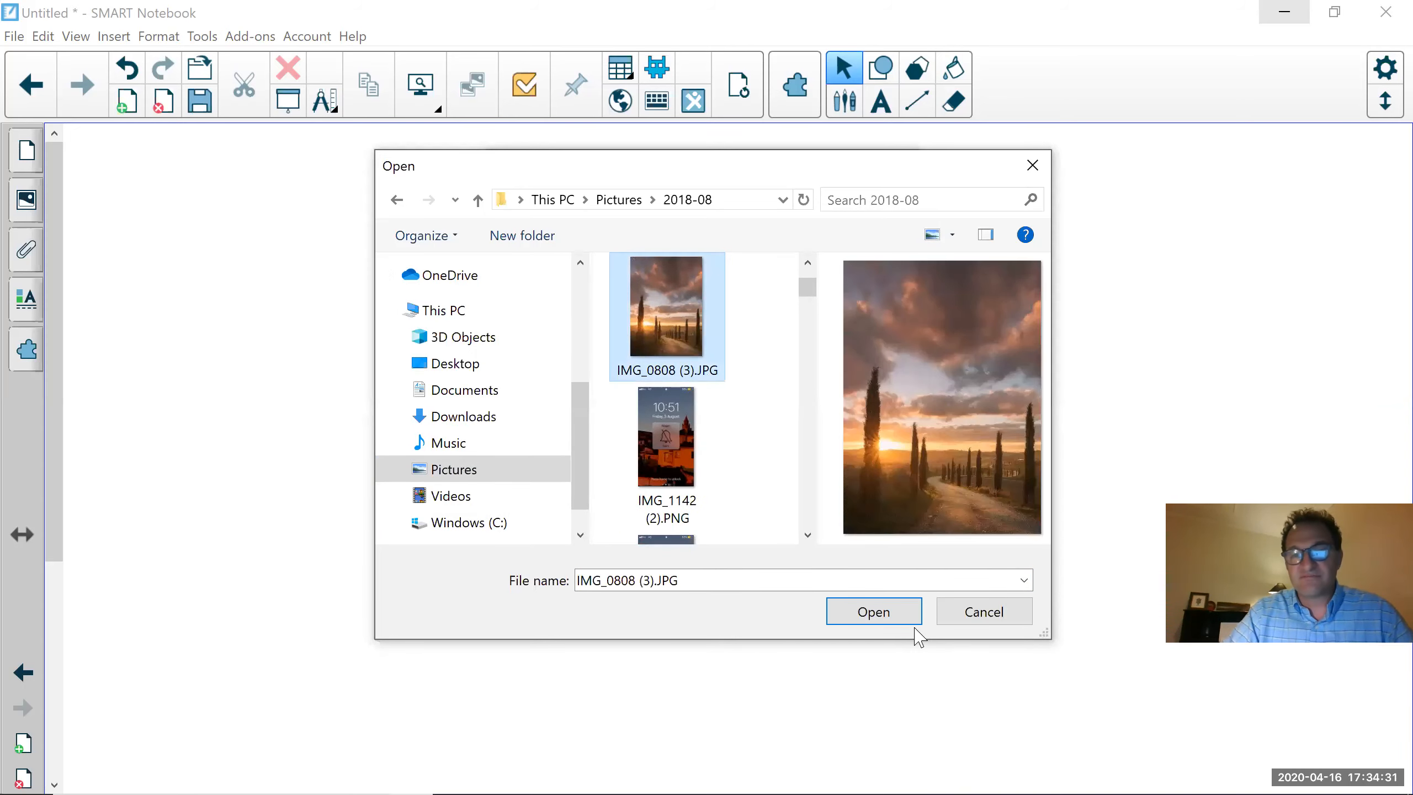
{"action": "left_click", "coordinate": [873, 611]}
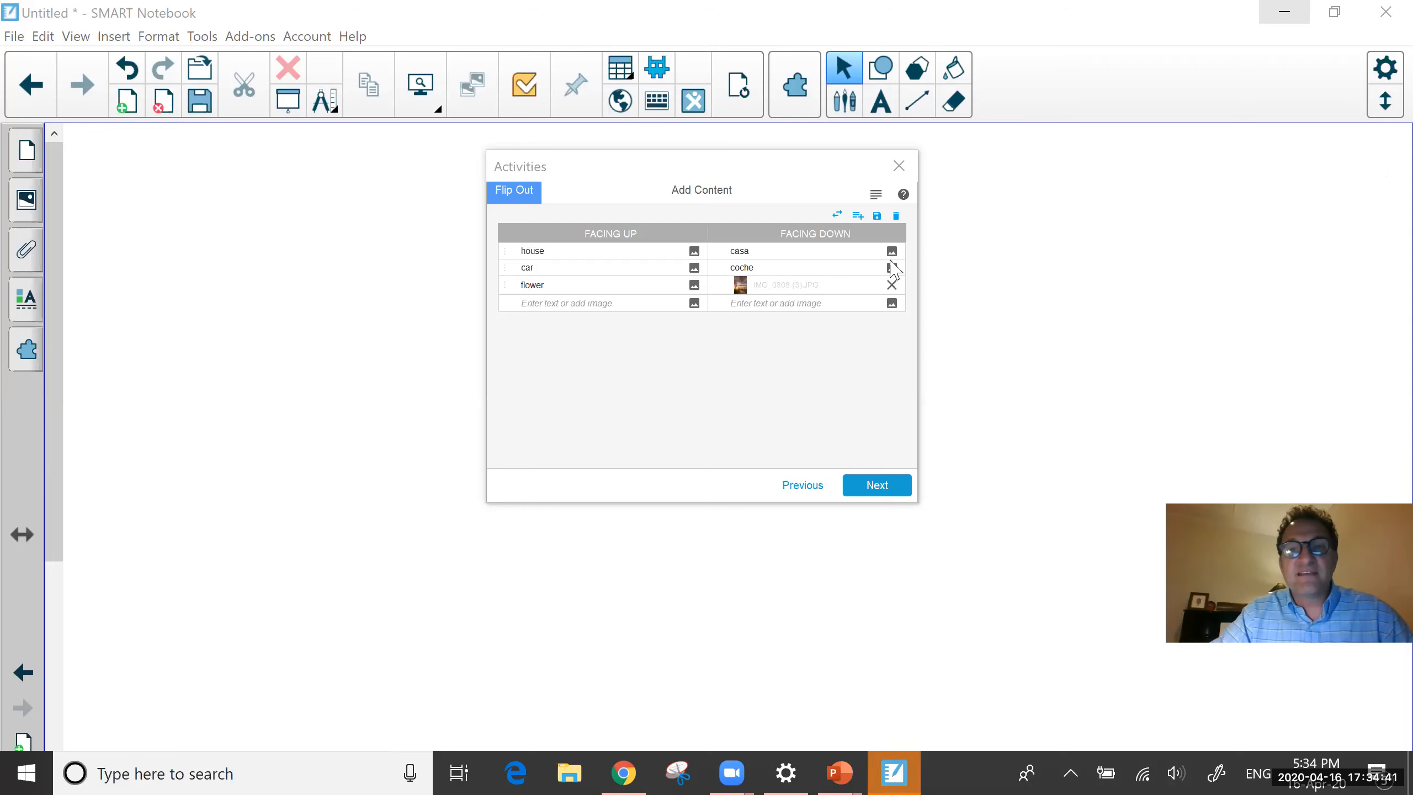
Apply the Monsters theme to the Flip Out activity and finish creating it on the page.
{"action": "left_click", "coordinate": [877, 485]}
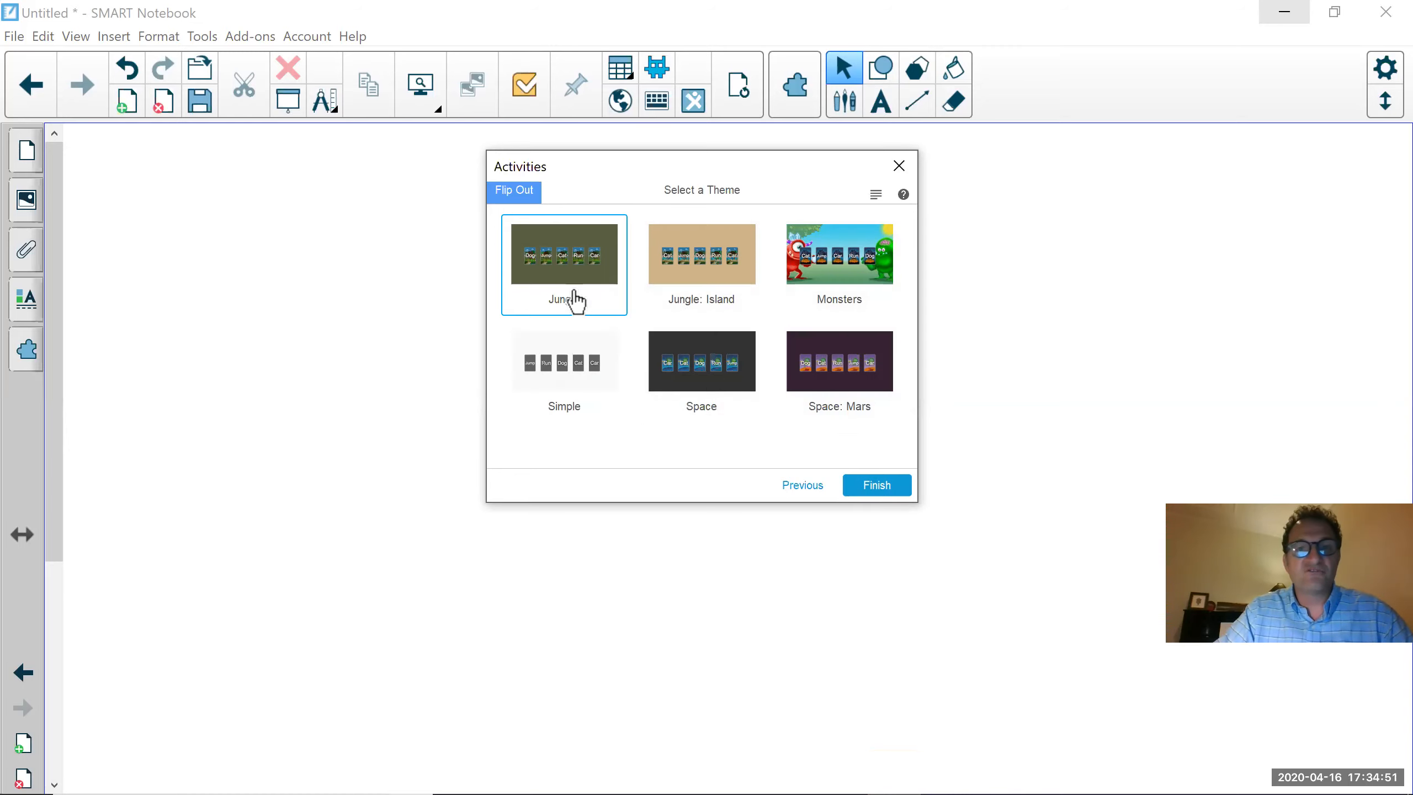
{"action": "left_click", "coordinate": [841, 276]}
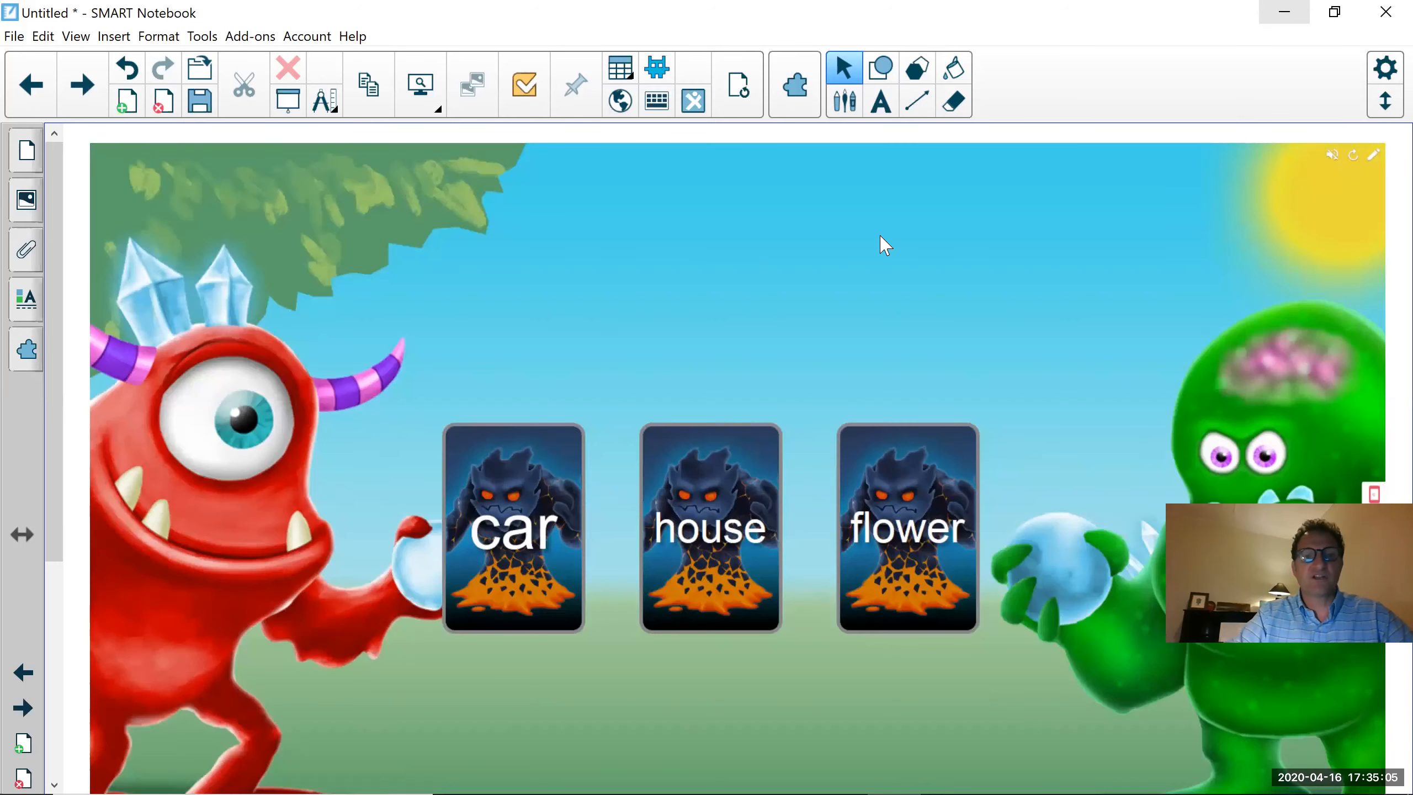
Test the car, house and flower cards by flipping each one over and back again.
{"action": "left_click", "coordinate": [513, 577]}
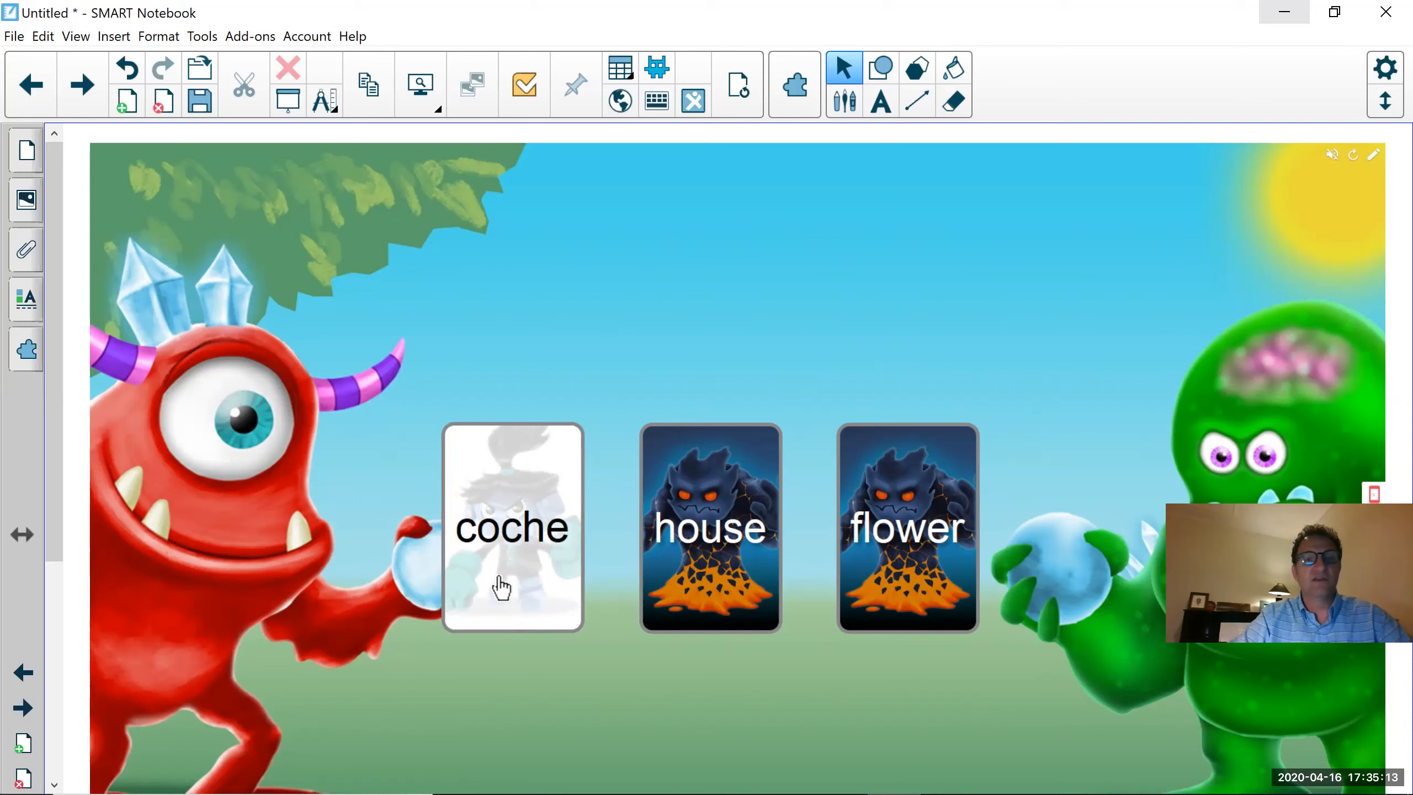
{"action": "left_click", "coordinate": [523, 507]}
{"action": "left_click", "coordinate": [523, 508]}
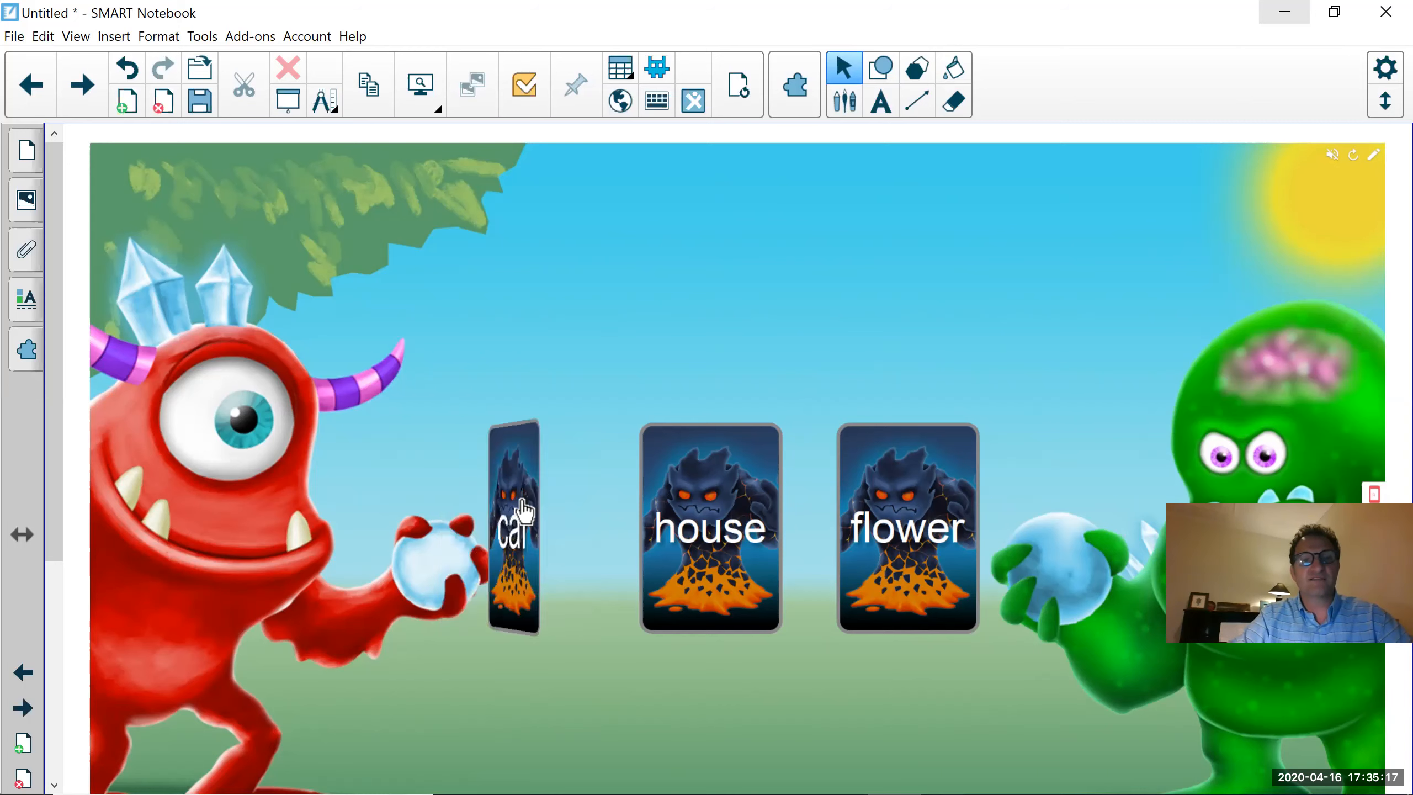
{"action": "left_click", "coordinate": [523, 507]}
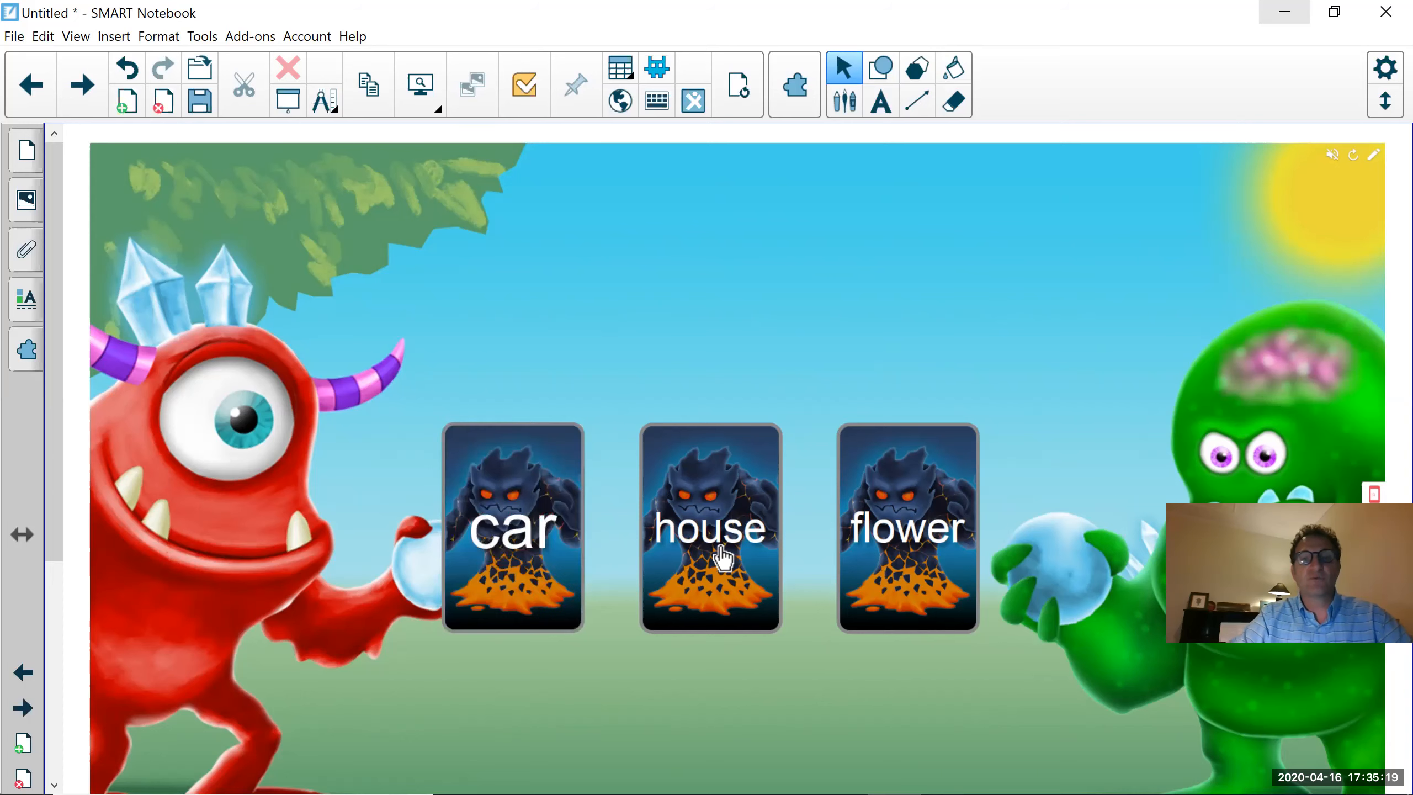
{"action": "left_click", "coordinate": [722, 557]}
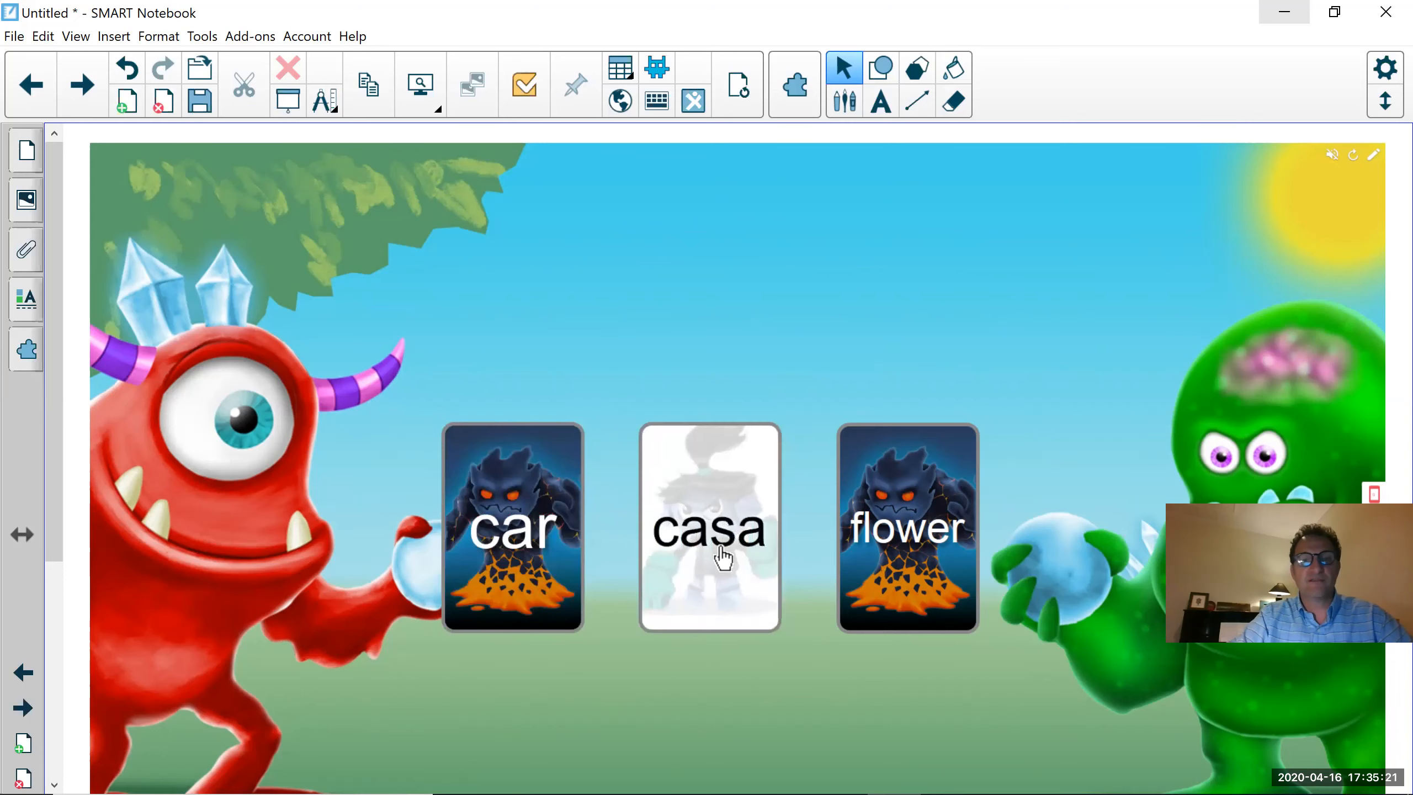
{"action": "left_click", "coordinate": [723, 558]}
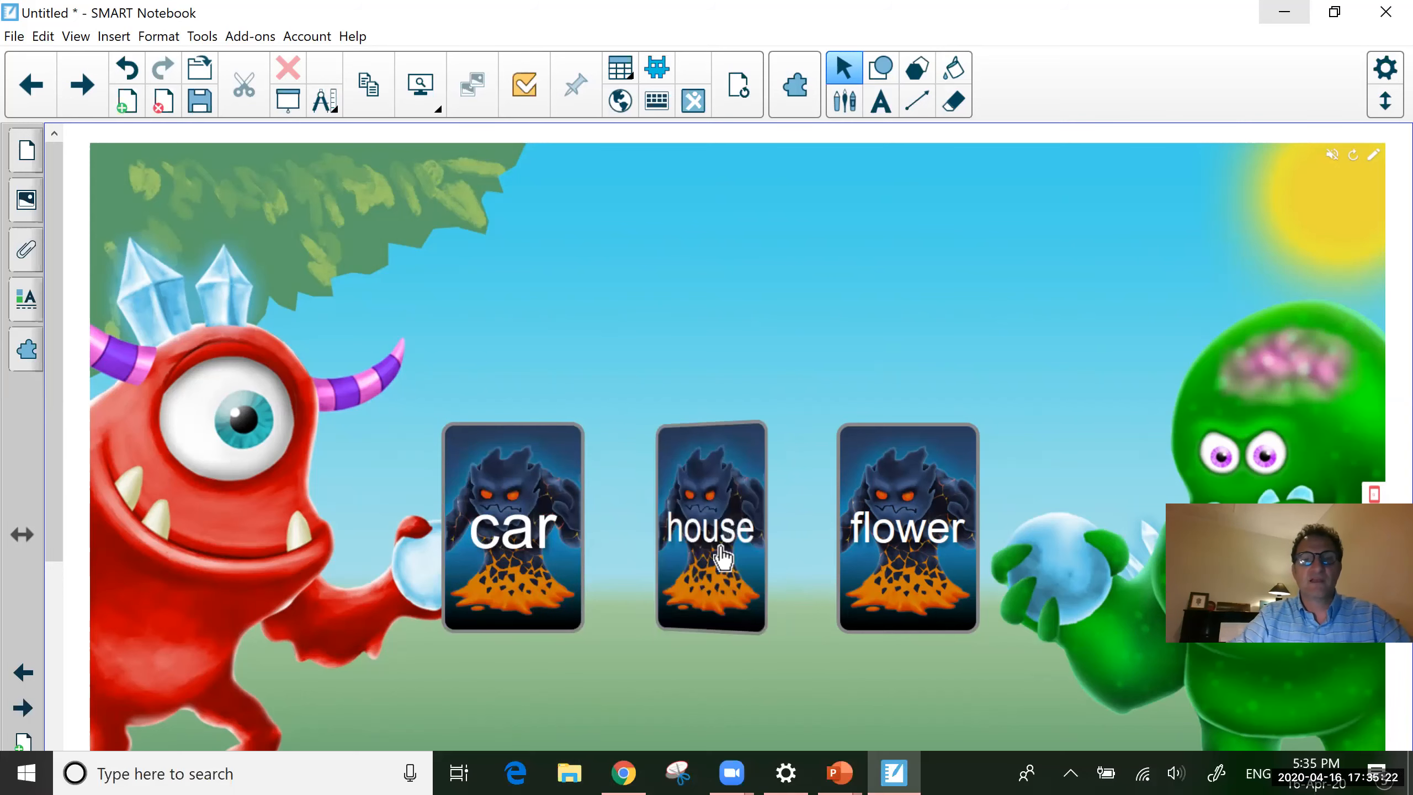
{"action": "left_click", "coordinate": [919, 549]}
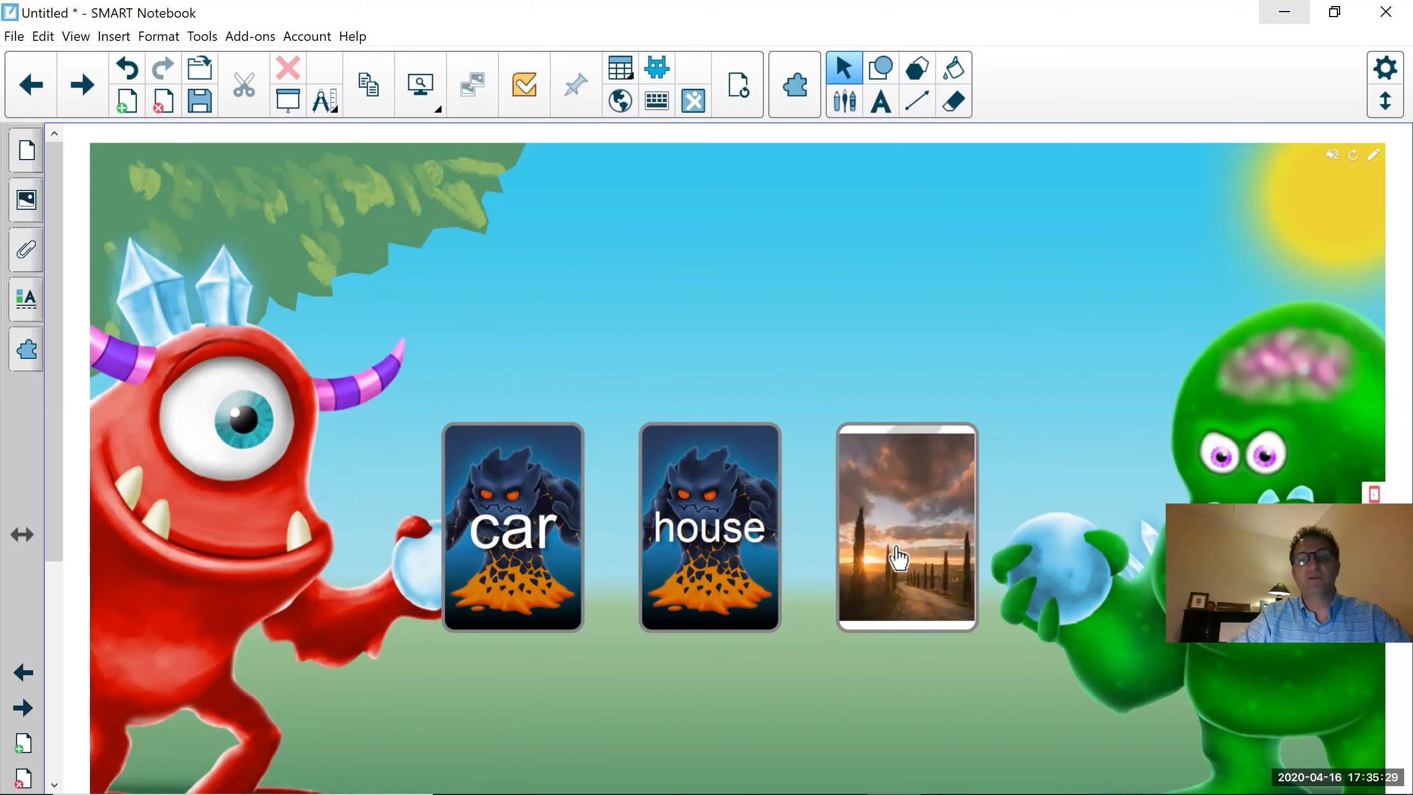
{"action": "left_click", "coordinate": [893, 573]}
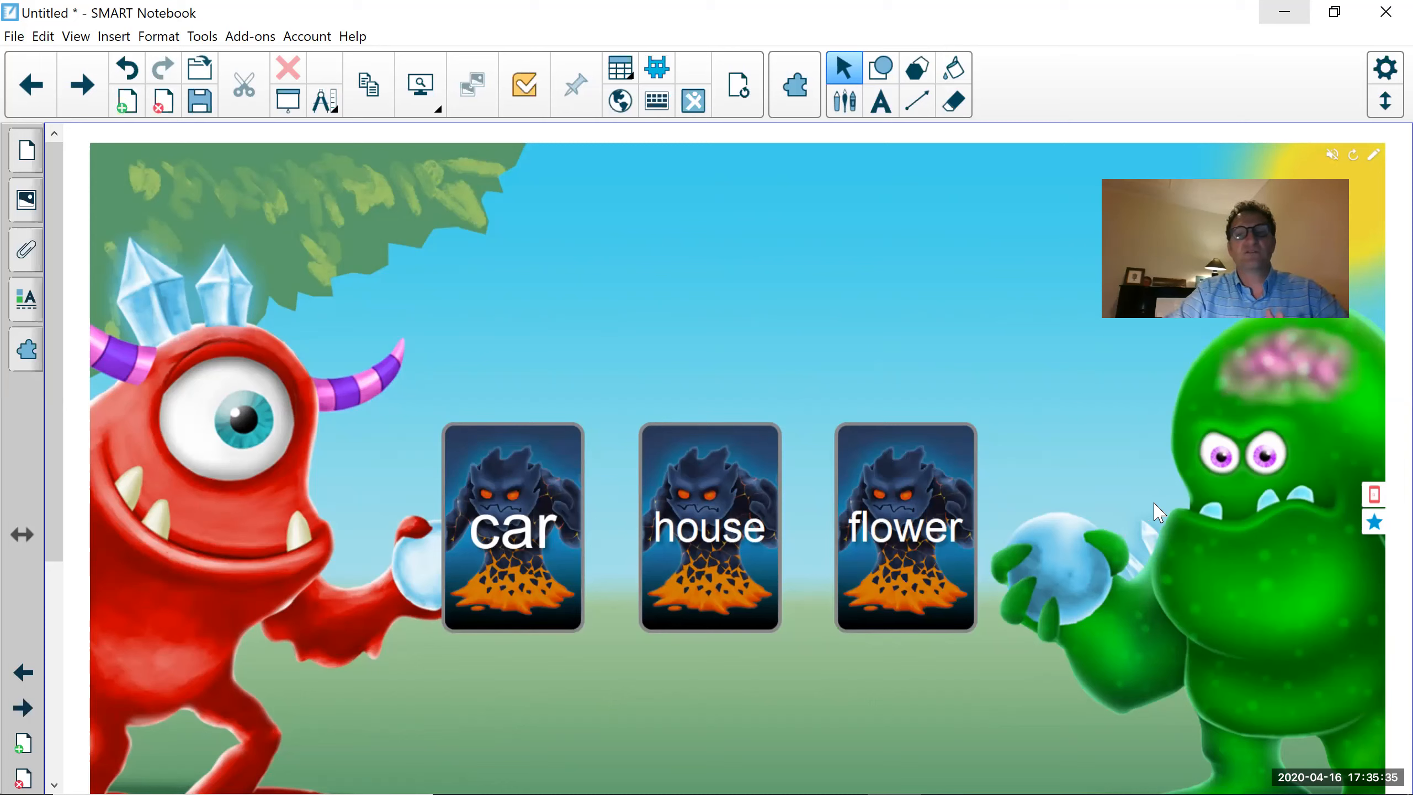
Display the Flip Out activity's student connection details, then close the class code display.
{"action": "left_click", "coordinate": [1374, 492]}
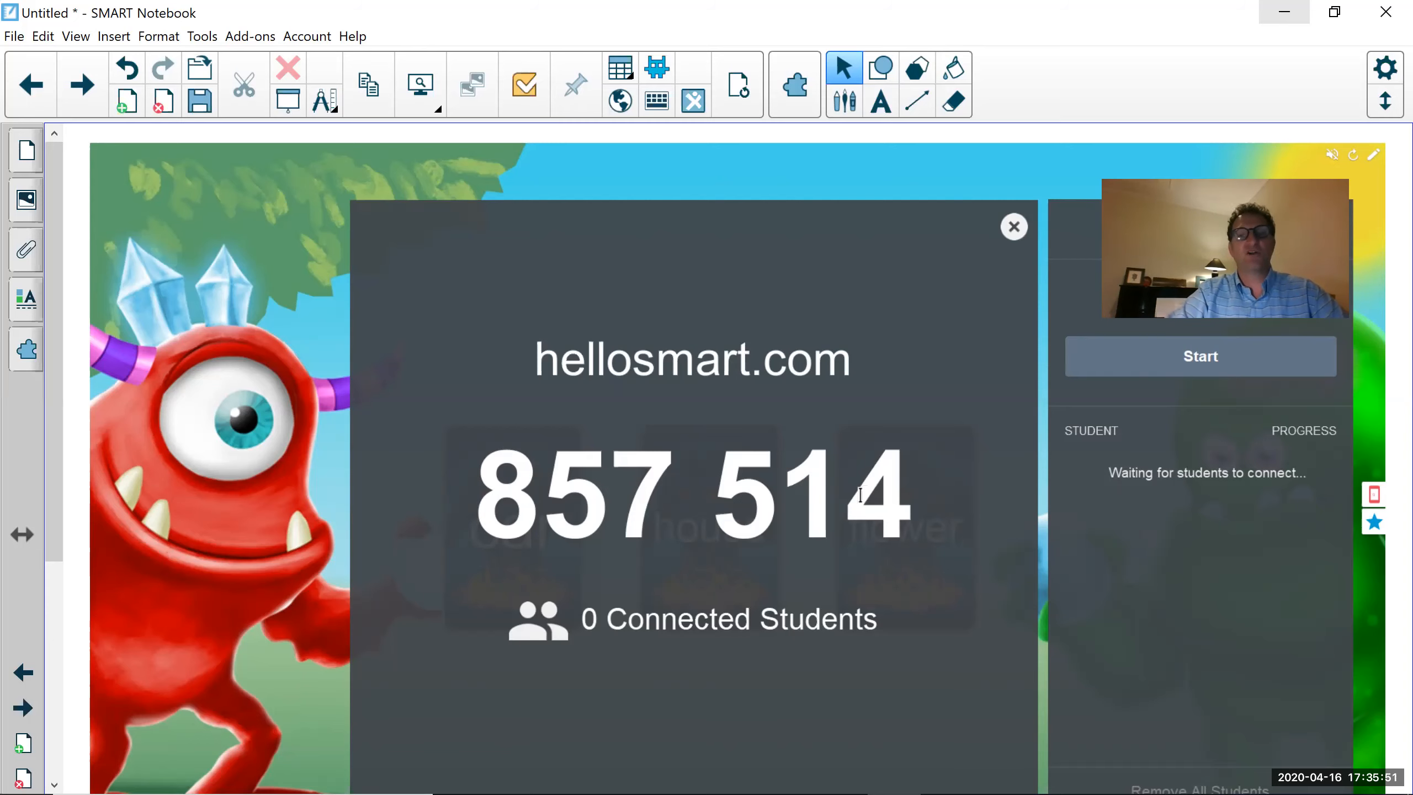
{"action": "left_click", "coordinate": [1012, 226]}
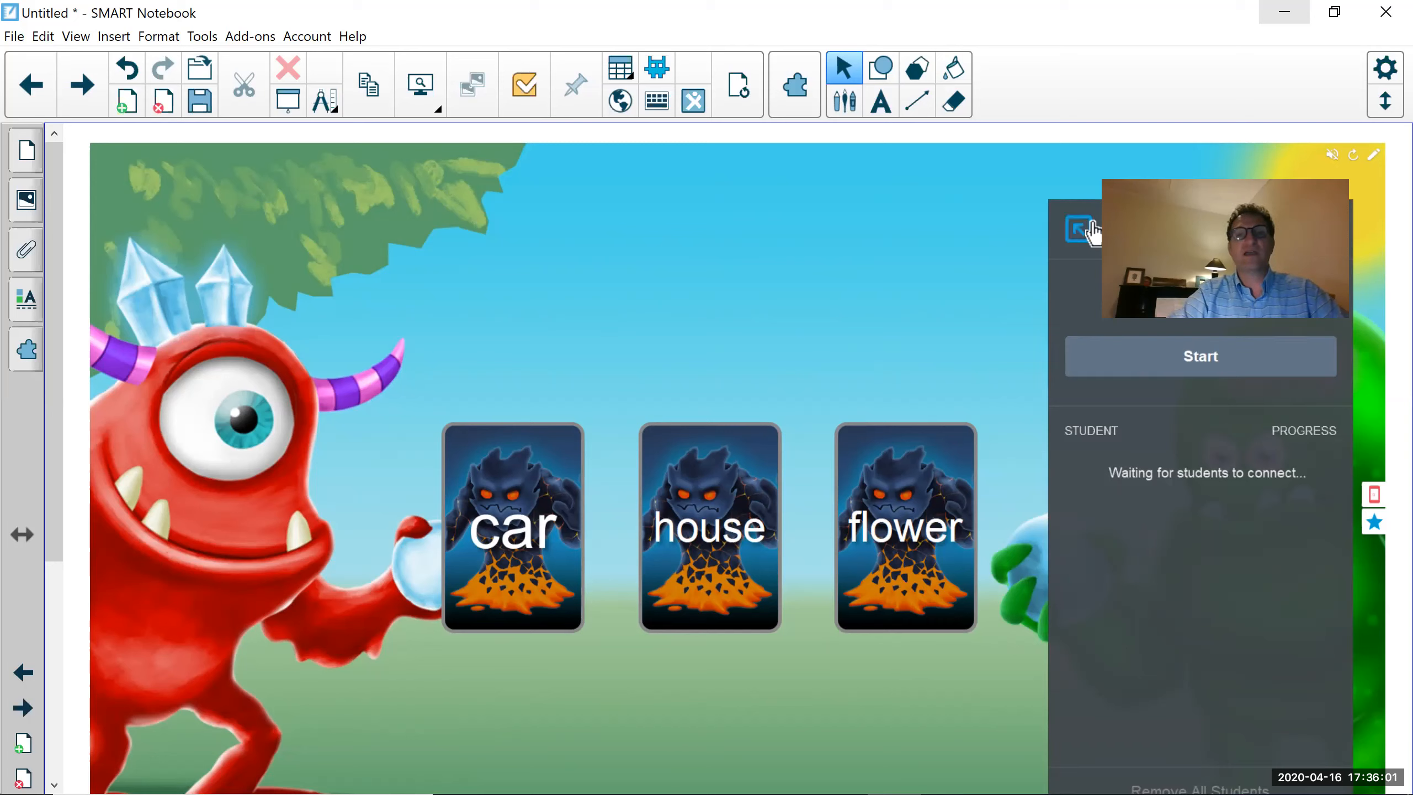
Start a Label Reveal activity and load the dog photo IMG_1147 (1).JPG from the 2018-08 folder in Pictures.
{"action": "left_click", "coordinate": [657, 73]}
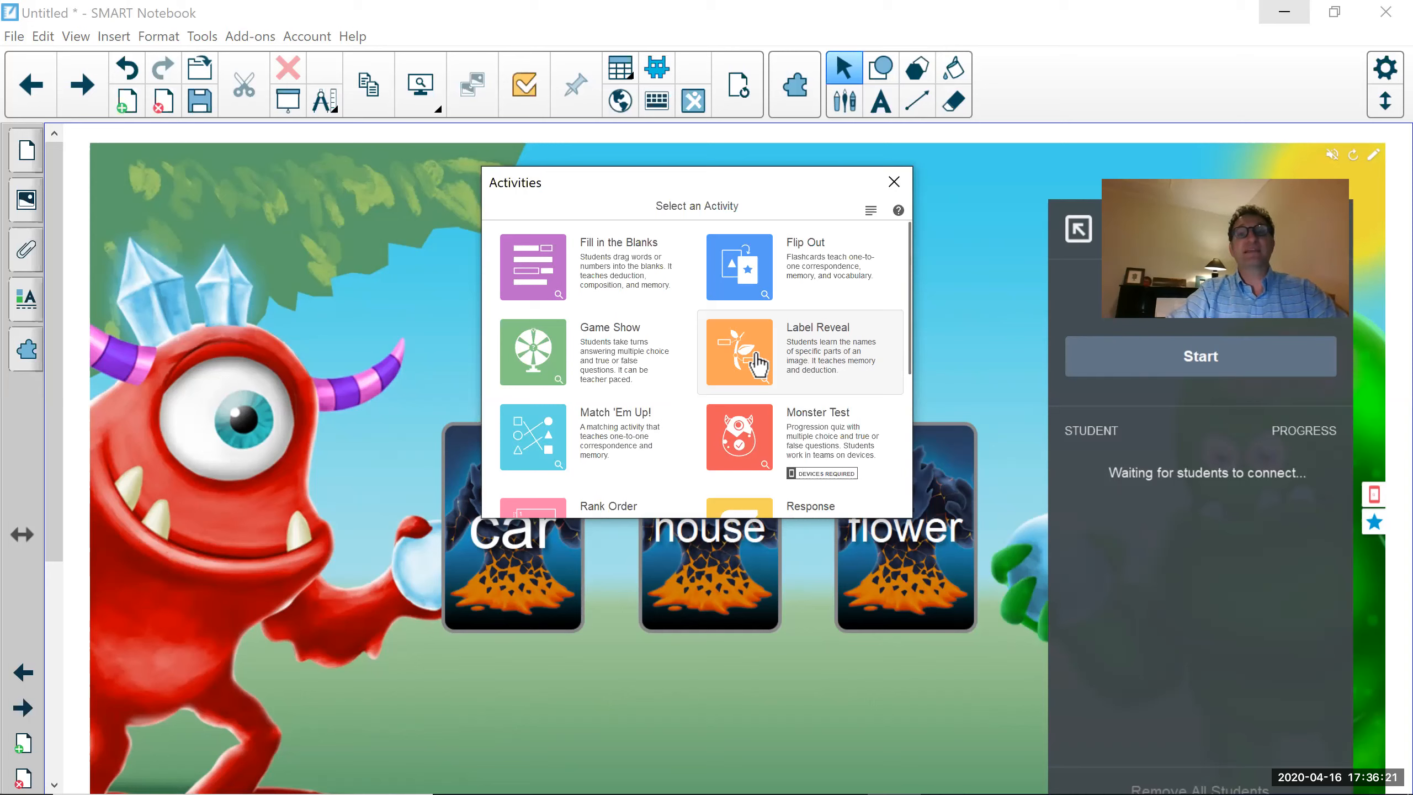
{"action": "left_click", "coordinate": [757, 366]}
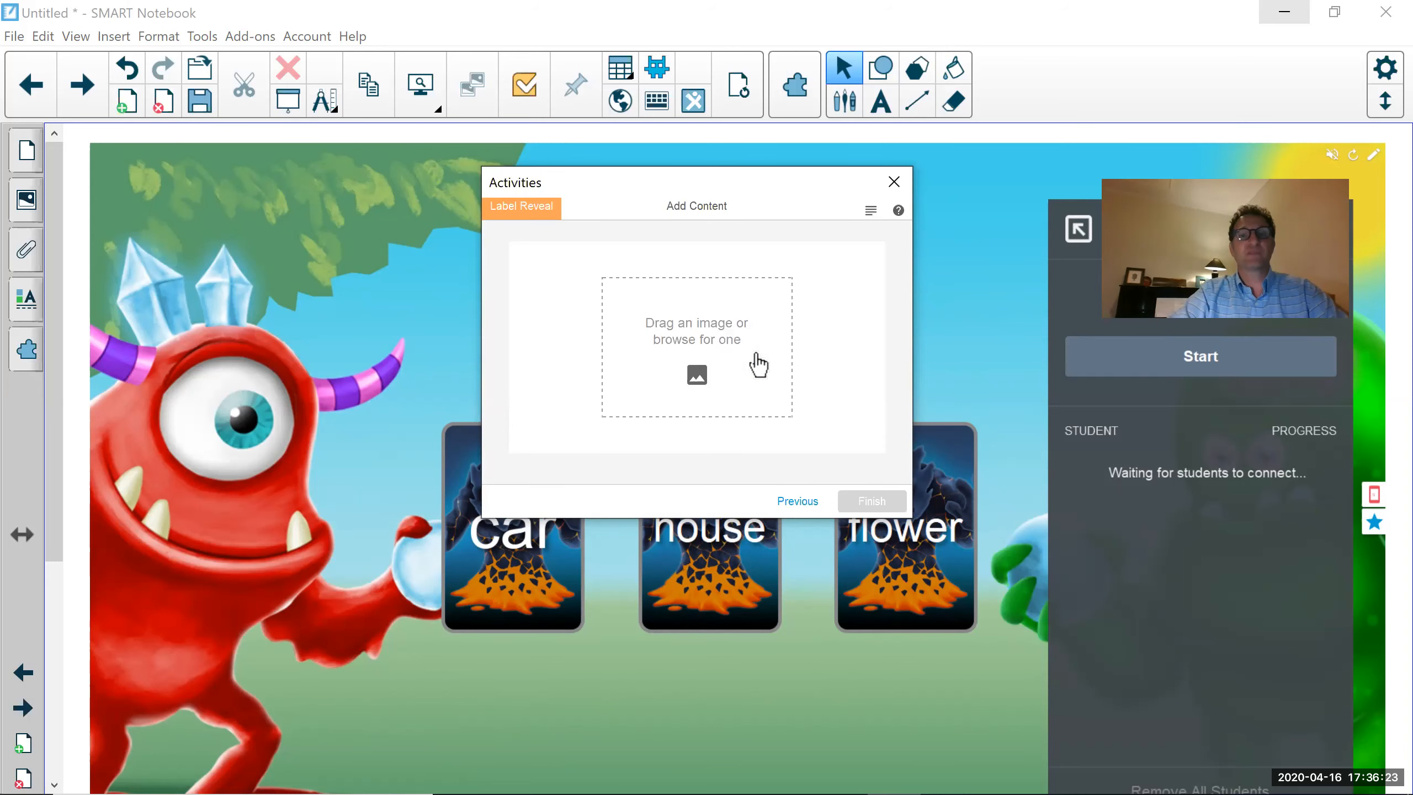
{"action": "left_click", "coordinate": [697, 376]}
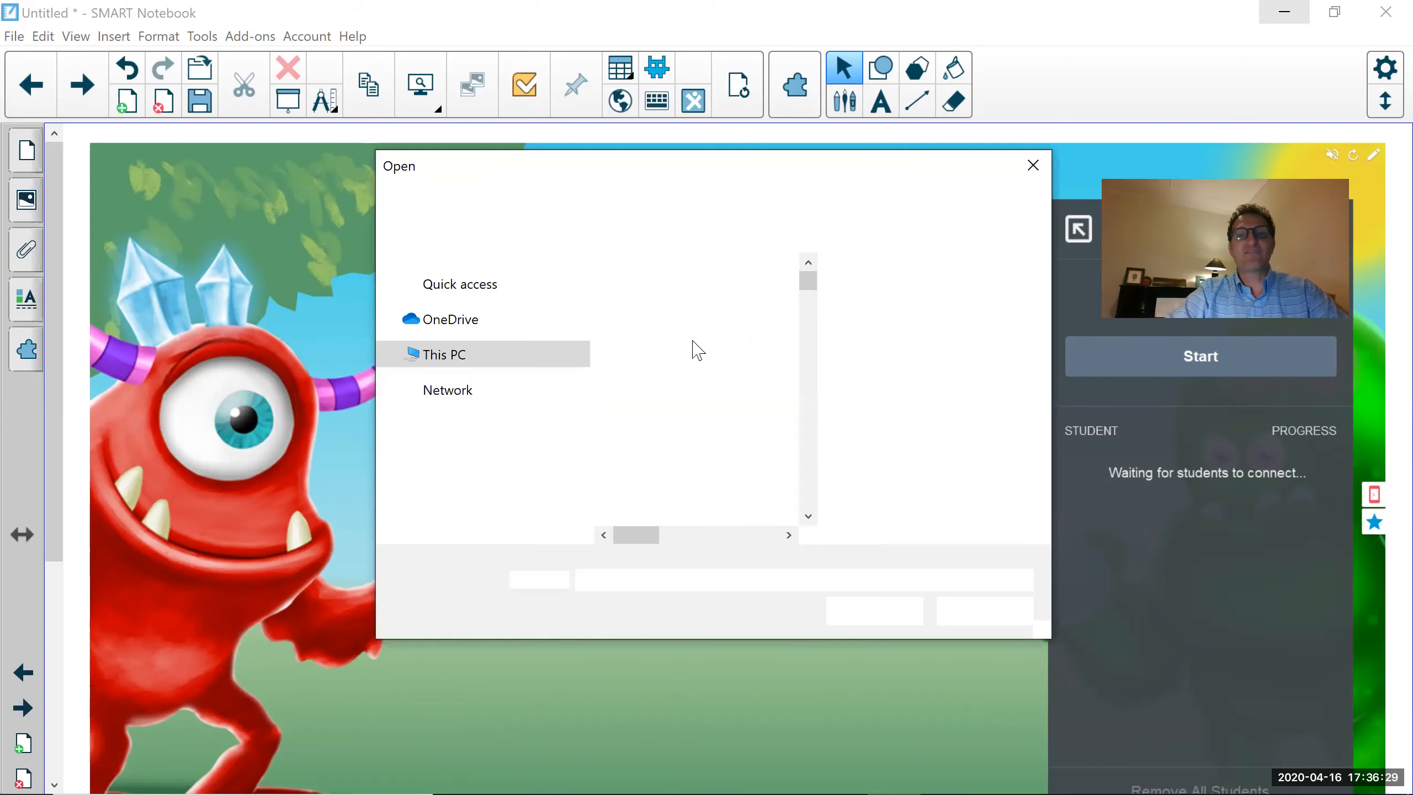
{"action": "scroll", "coordinate": [490, 400], "scroll_direction": "down", "scroll_amount": 3}
{"action": "left_click", "coordinate": [456, 365]}
{"action": "left_click", "coordinate": [457, 470]}
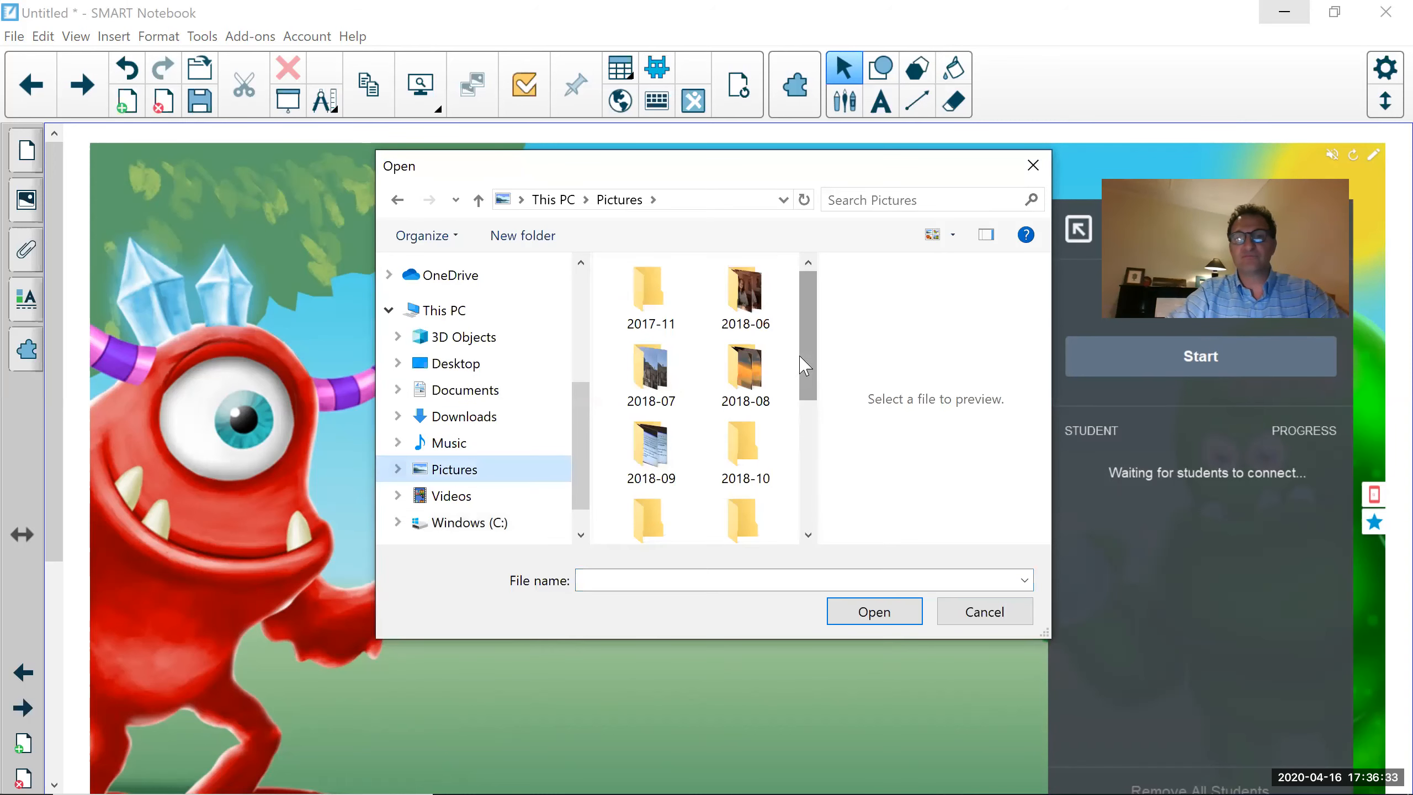
{"action": "double_click", "coordinate": [745, 368]}
{"action": "scroll", "coordinate": [731, 468], "scroll_direction": "down", "scroll_amount": 15}
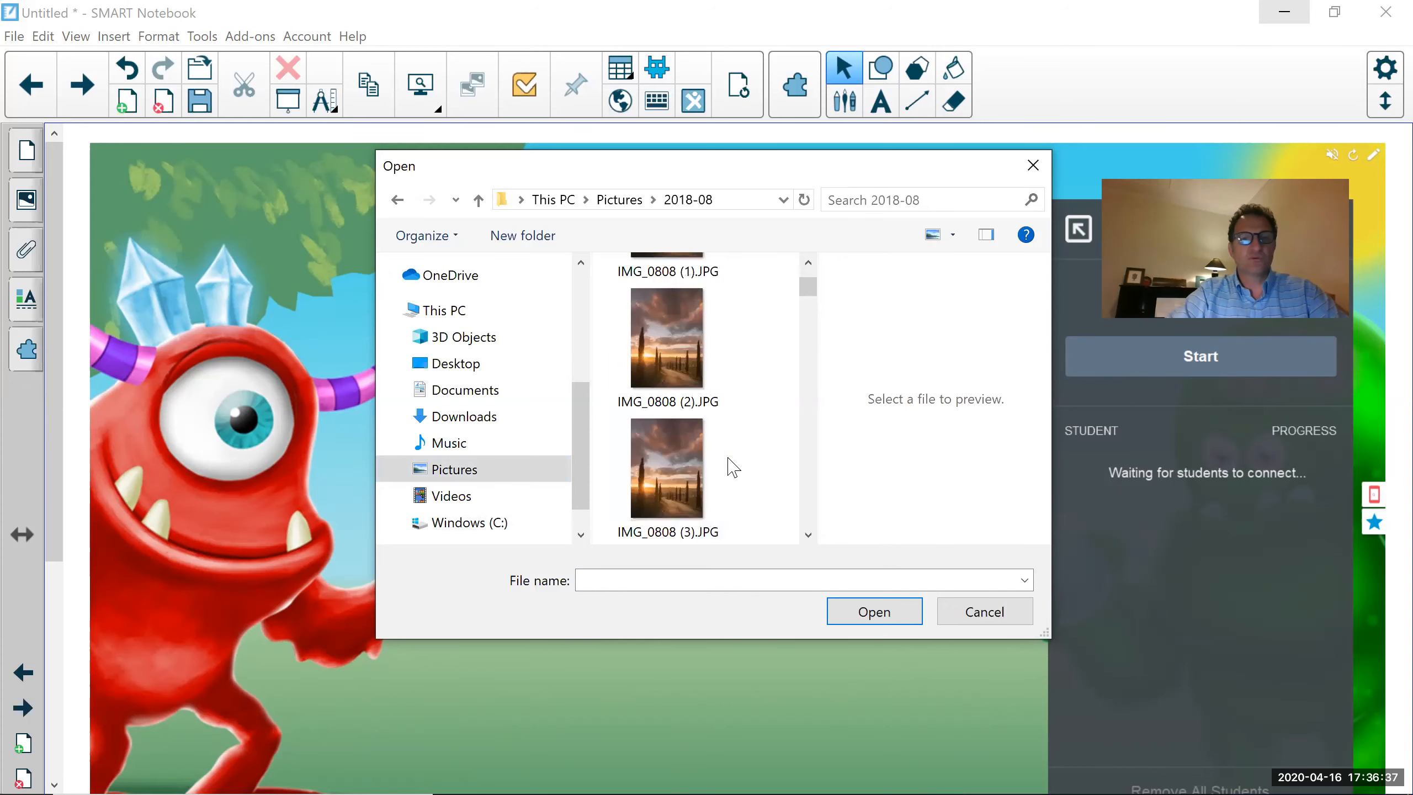
{"action": "scroll", "coordinate": [690, 479], "scroll_direction": "down", "scroll_amount": 5}
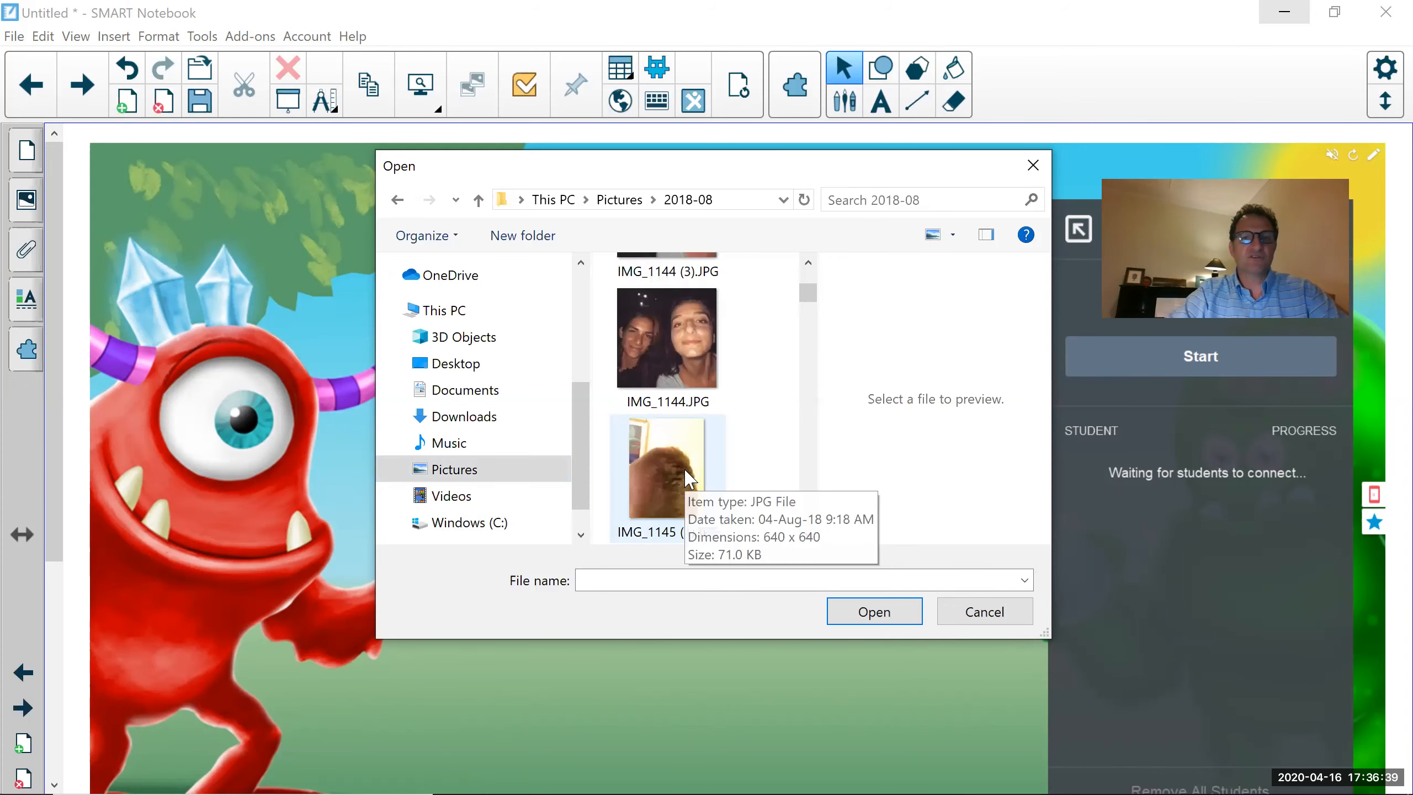
{"action": "scroll", "coordinate": [690, 478], "scroll_direction": "down", "scroll_amount": 3}
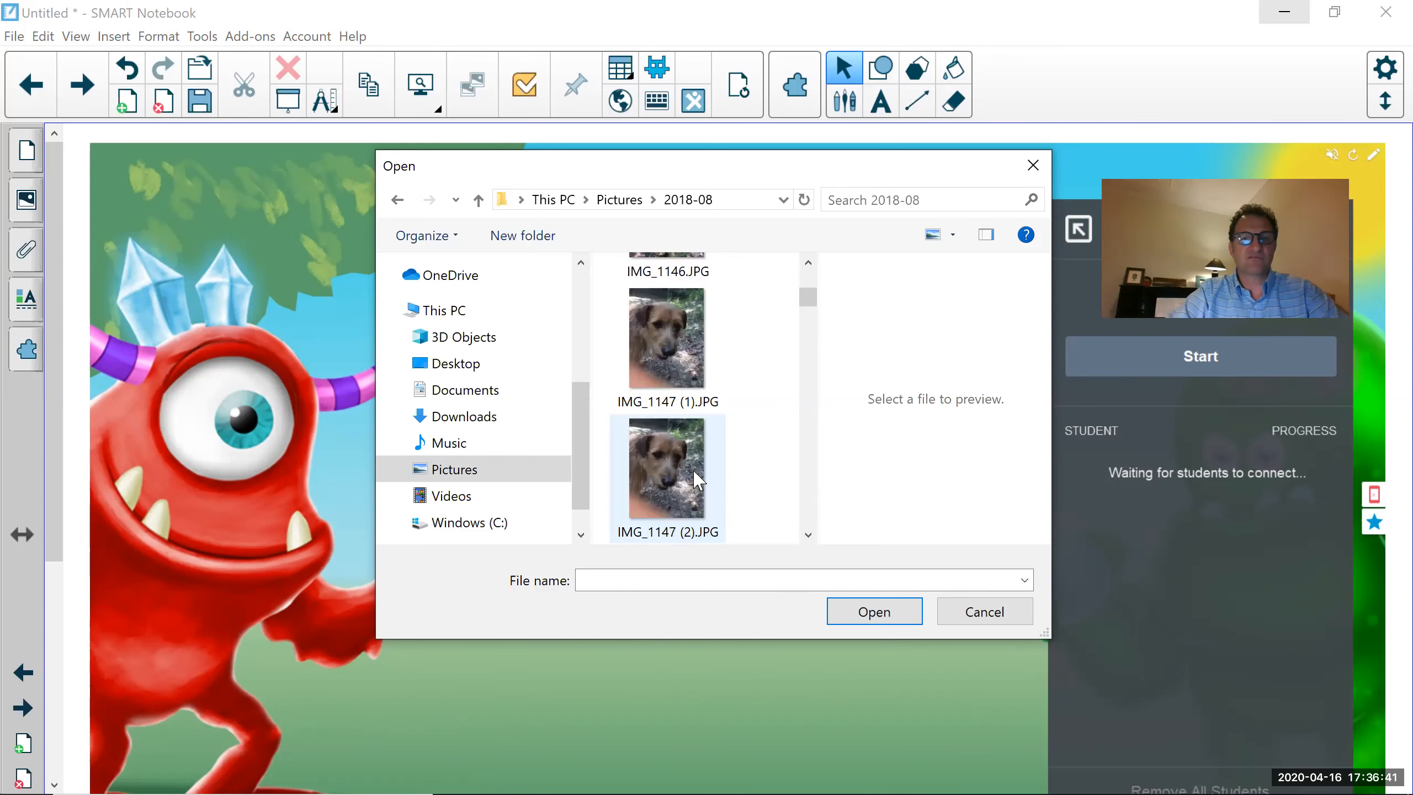
{"action": "double_click", "coordinate": [672, 331]}
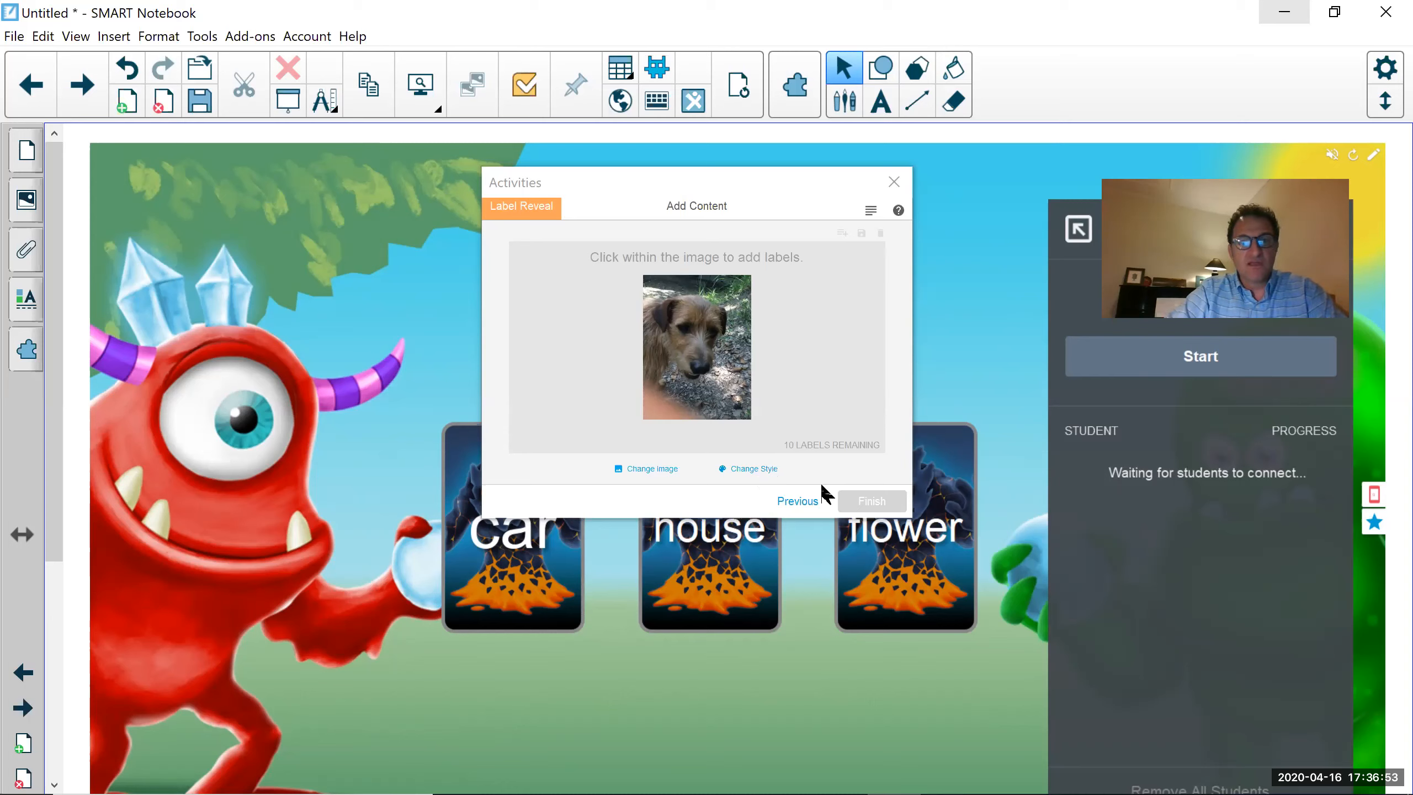
Add the label "ear" left of the photo, with its point on the dog's left-hand ear.
{"action": "left_click", "coordinate": [702, 373]}
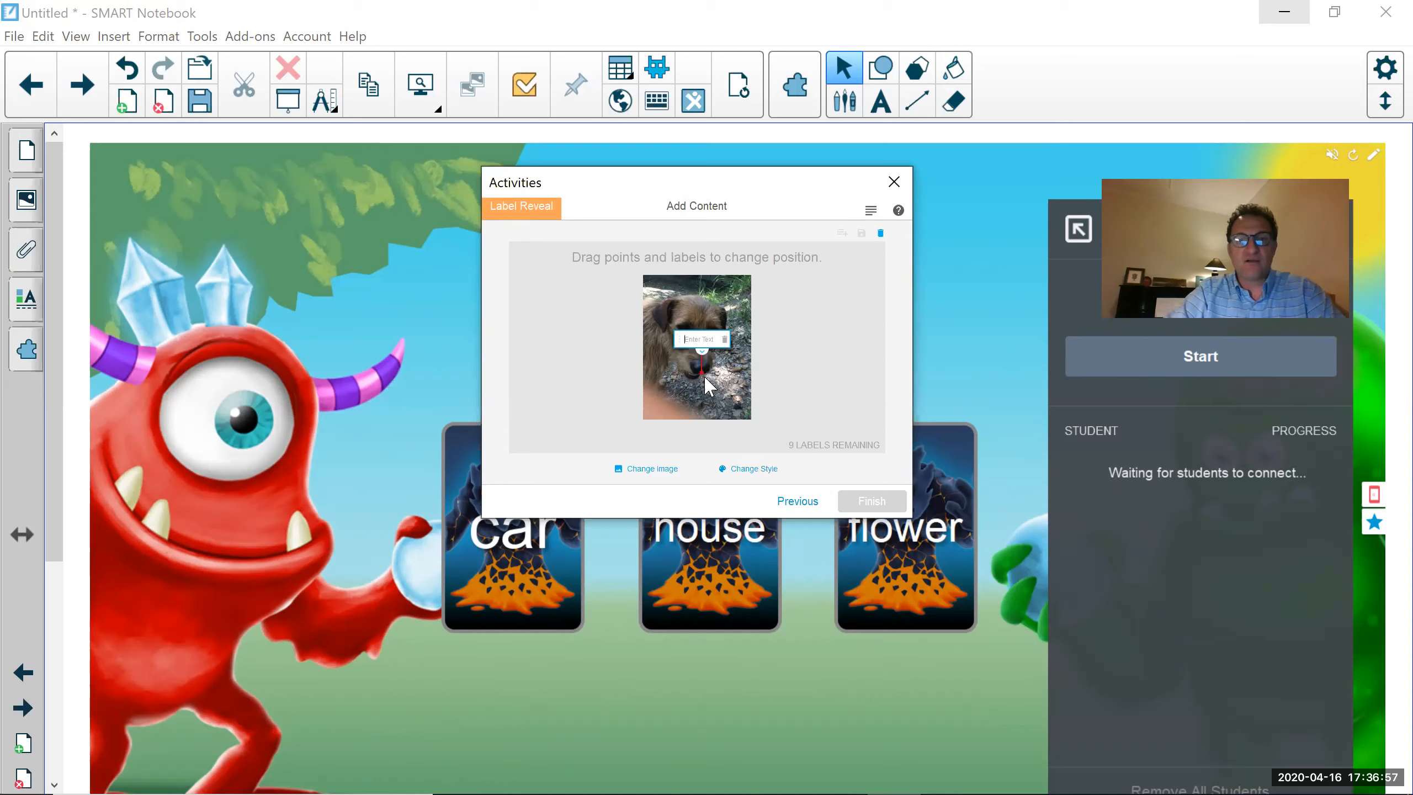
{"action": "left_click_drag", "start_coordinate": [703, 372], "coordinate": [662, 310]}
{"action": "left_click_drag", "start_coordinate": [675, 336], "coordinate": [538, 283]}
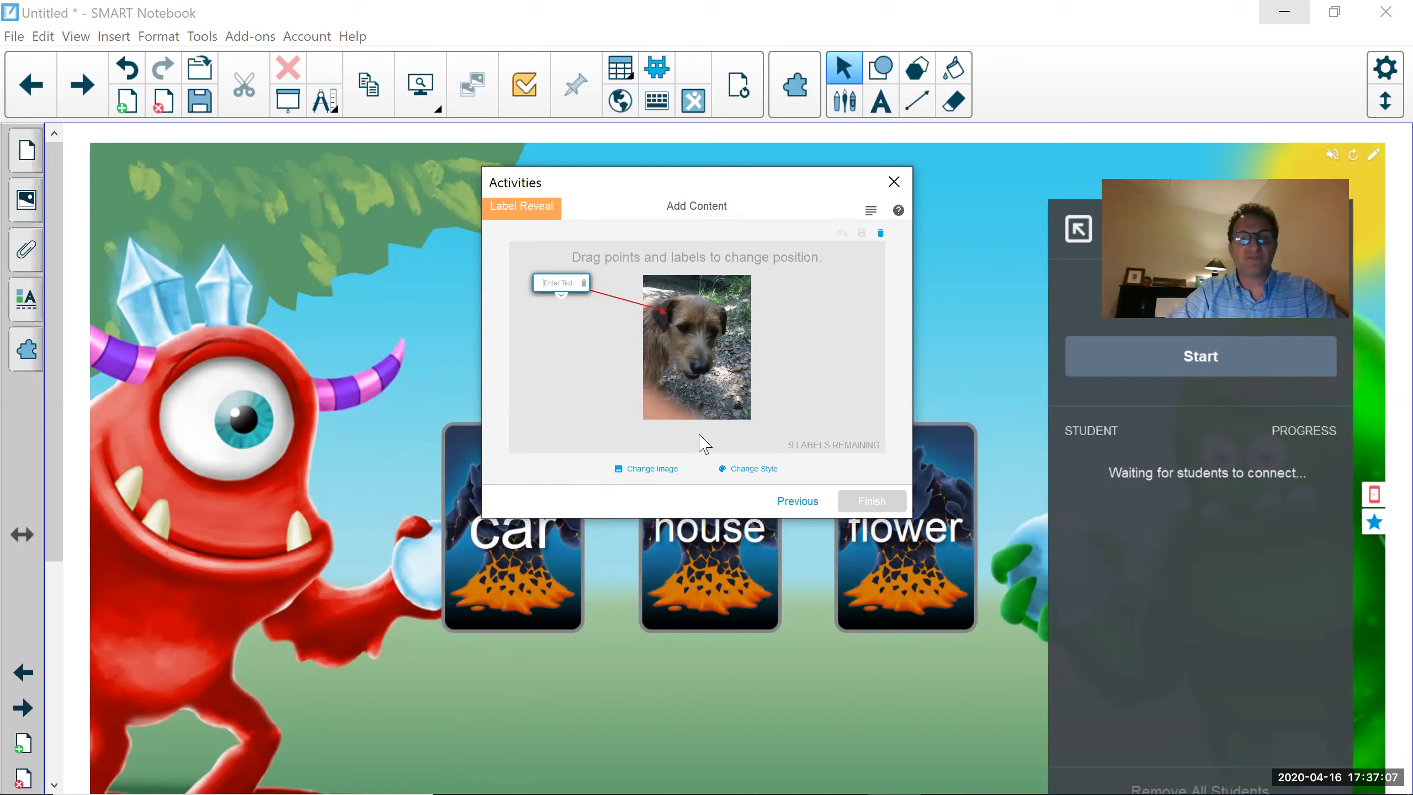
{"action": "type", "text": "ear"}
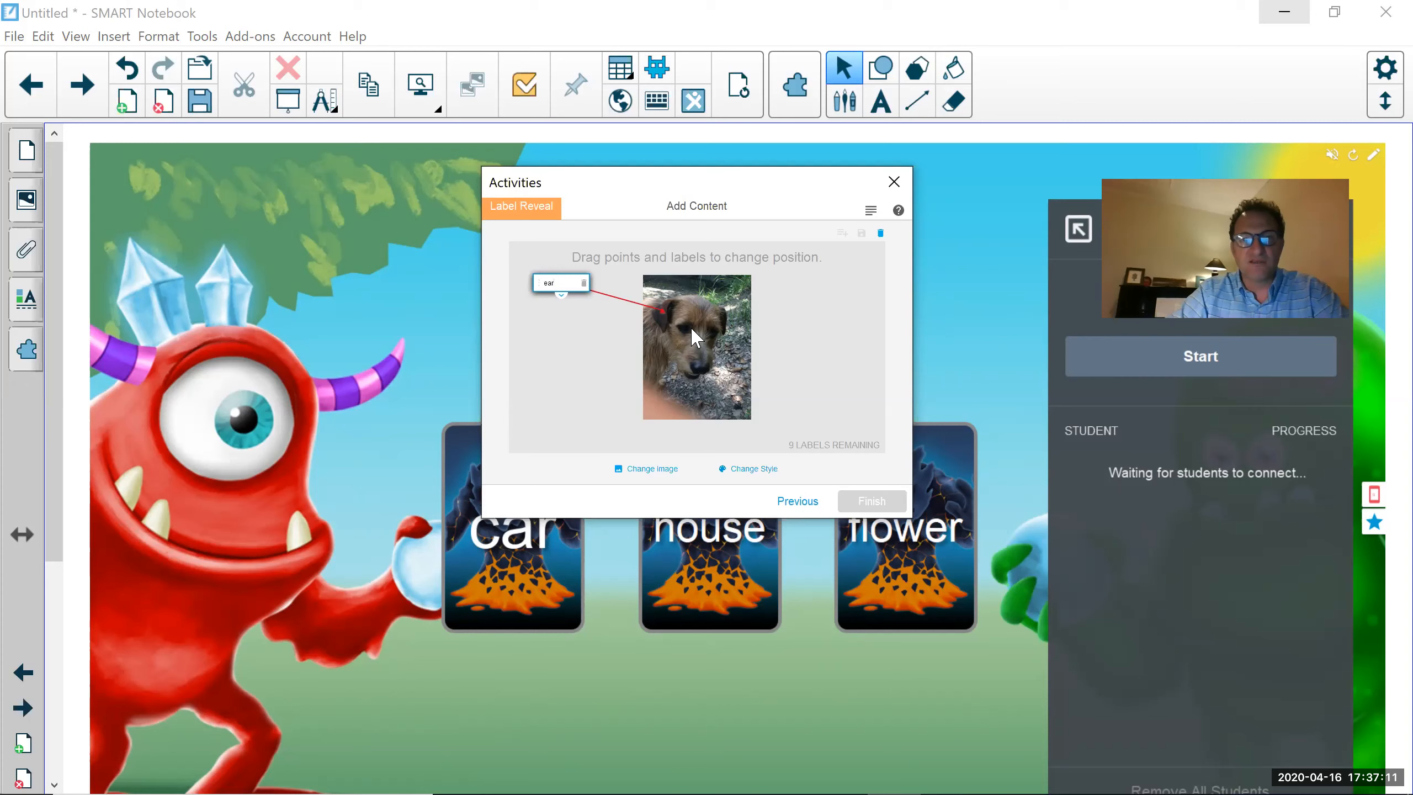
Add the label "Nose" at the upper right of the photo, with its point on the dog's nose.
{"action": "left_click", "coordinate": [690, 328]}
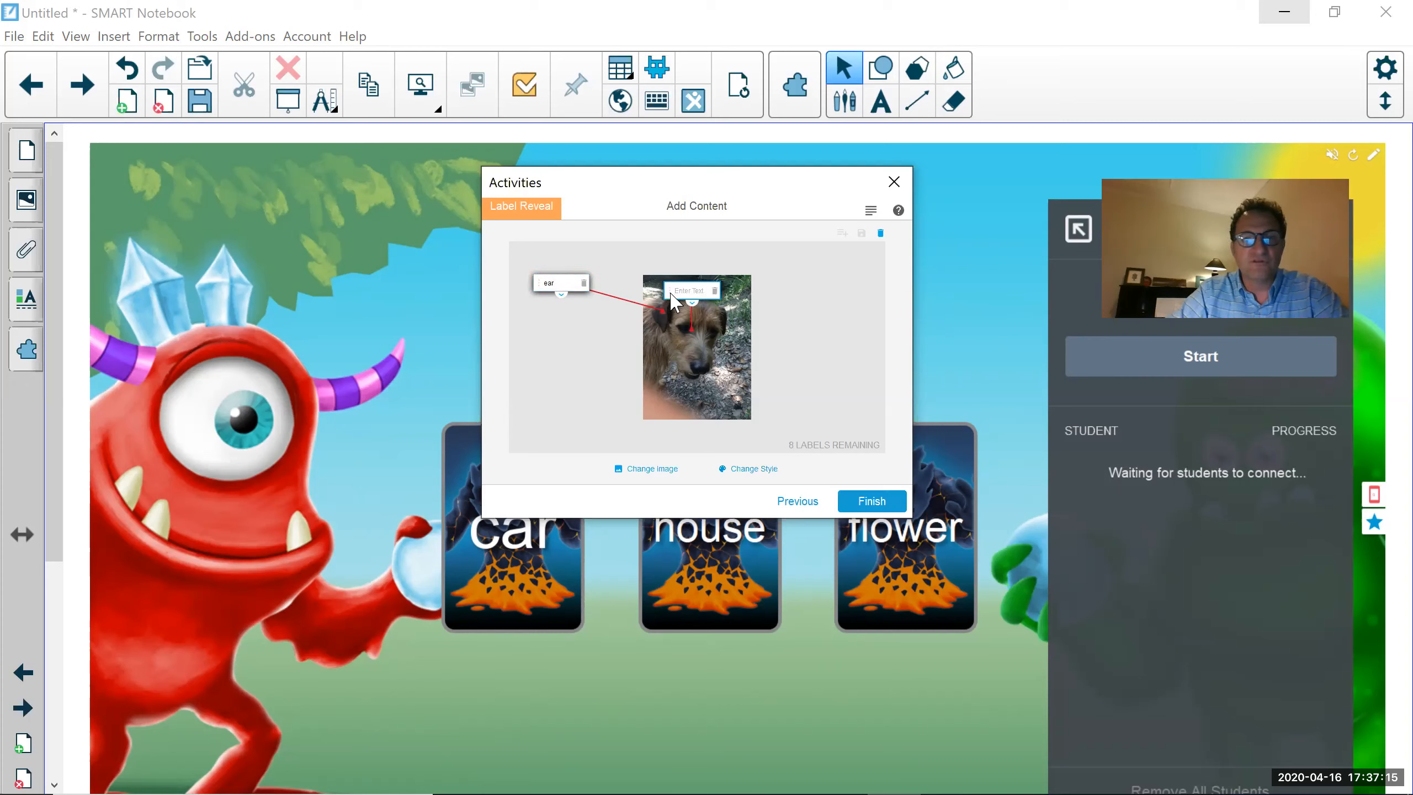
{"action": "left_click_drag", "start_coordinate": [672, 296], "coordinate": [798, 265]}
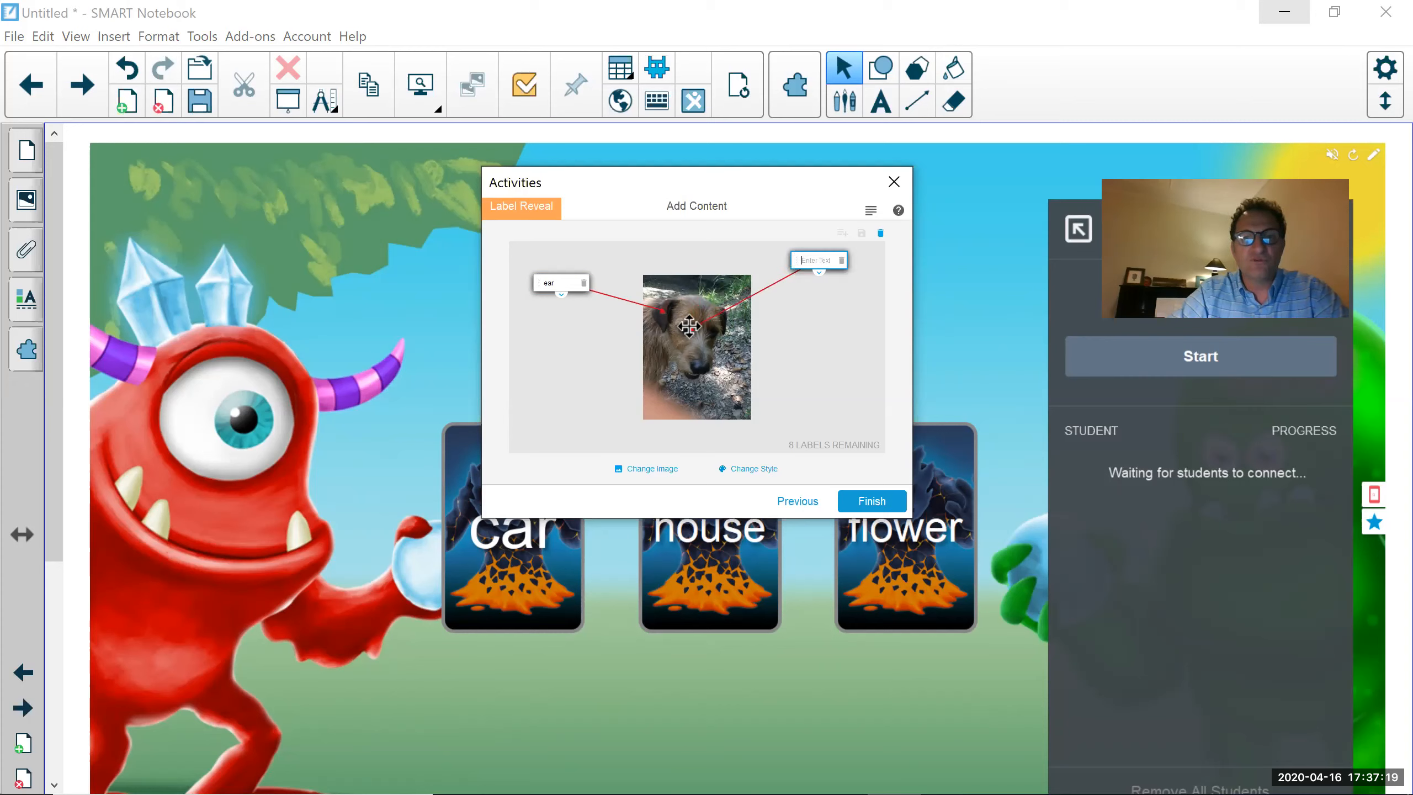
{"action": "left_click_drag", "start_coordinate": [690, 326], "coordinate": [704, 365]}
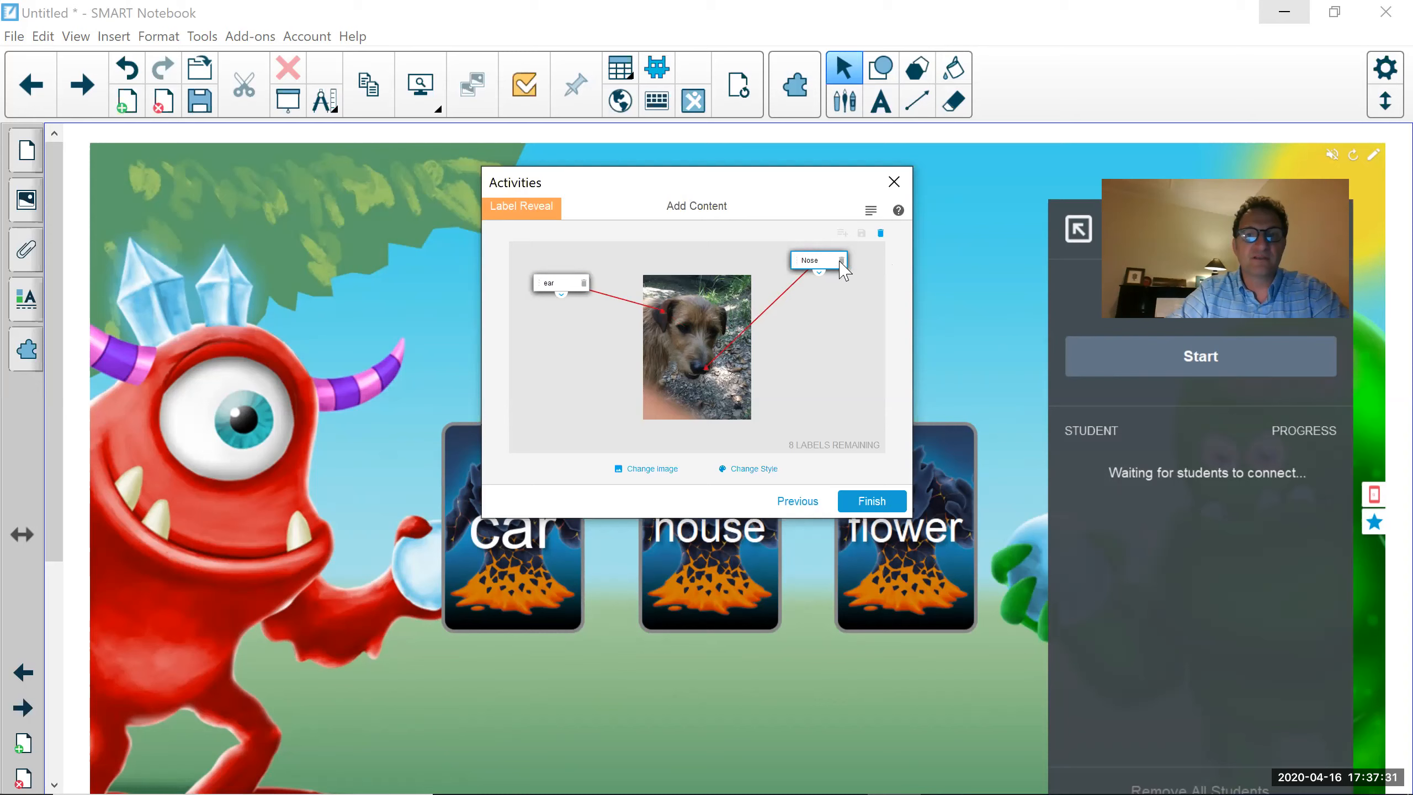
Show the notes area of the Nose label and close it without entering any notes.
{"action": "left_click", "coordinate": [818, 272]}
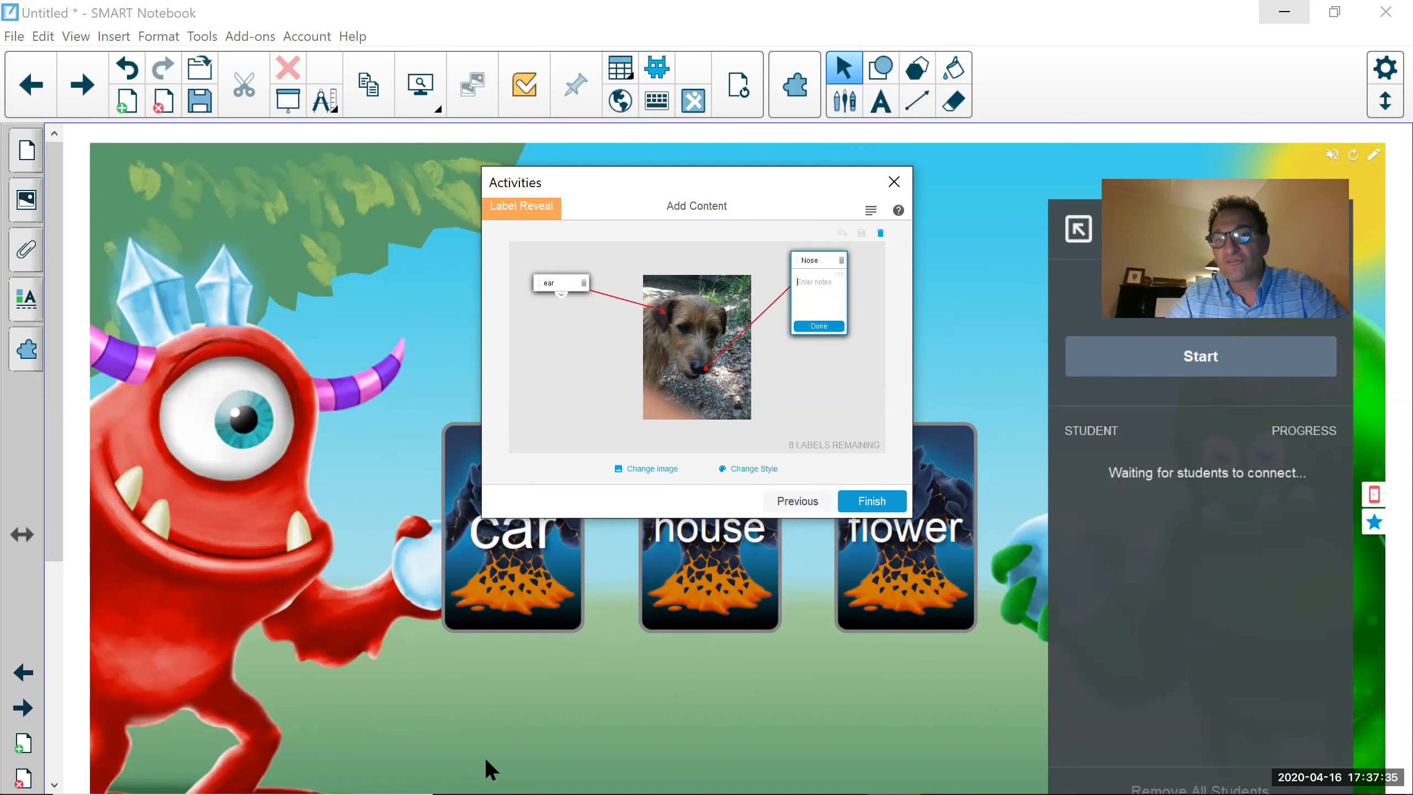
{"action": "mouse_move", "coordinate": [486, 759]}
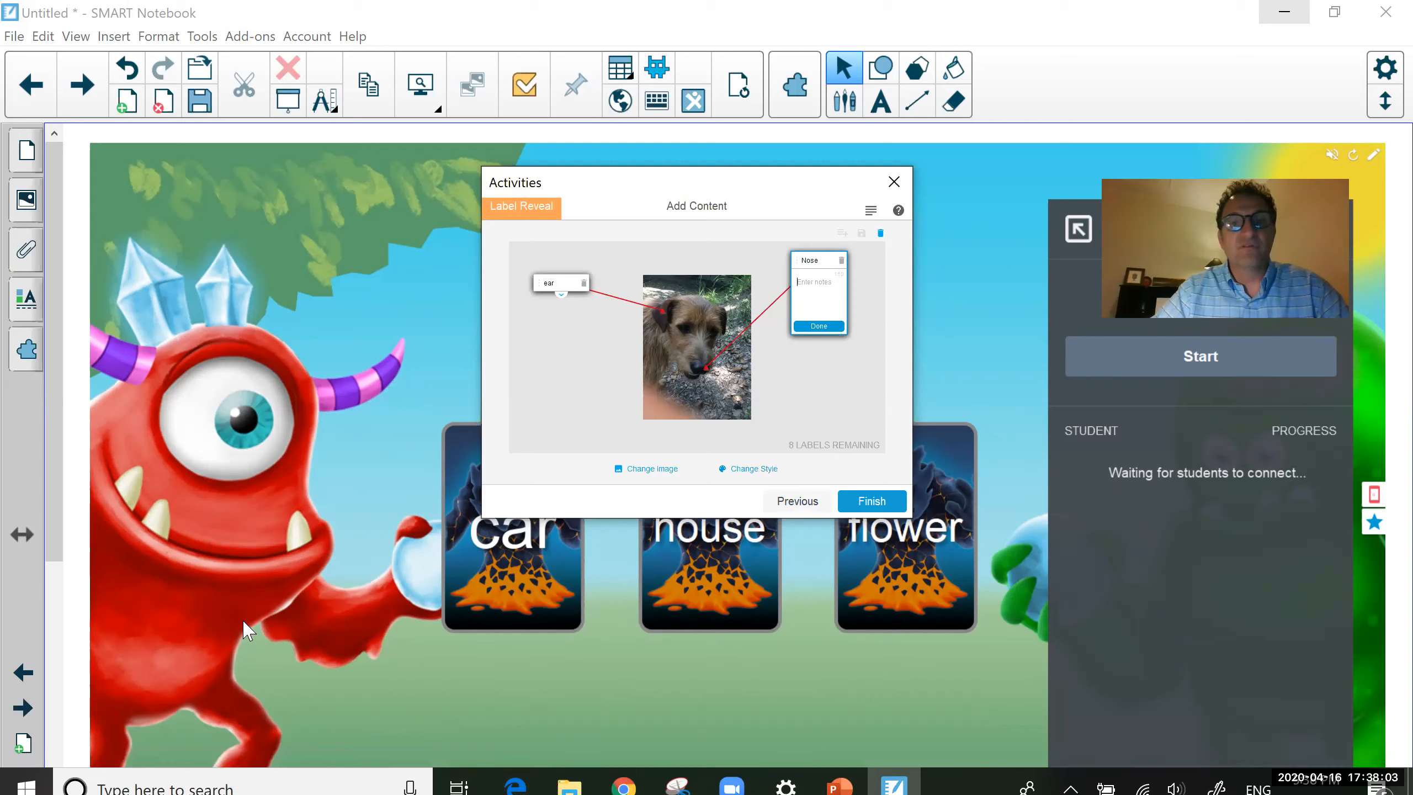
{"action": "left_click", "coordinate": [822, 327]}
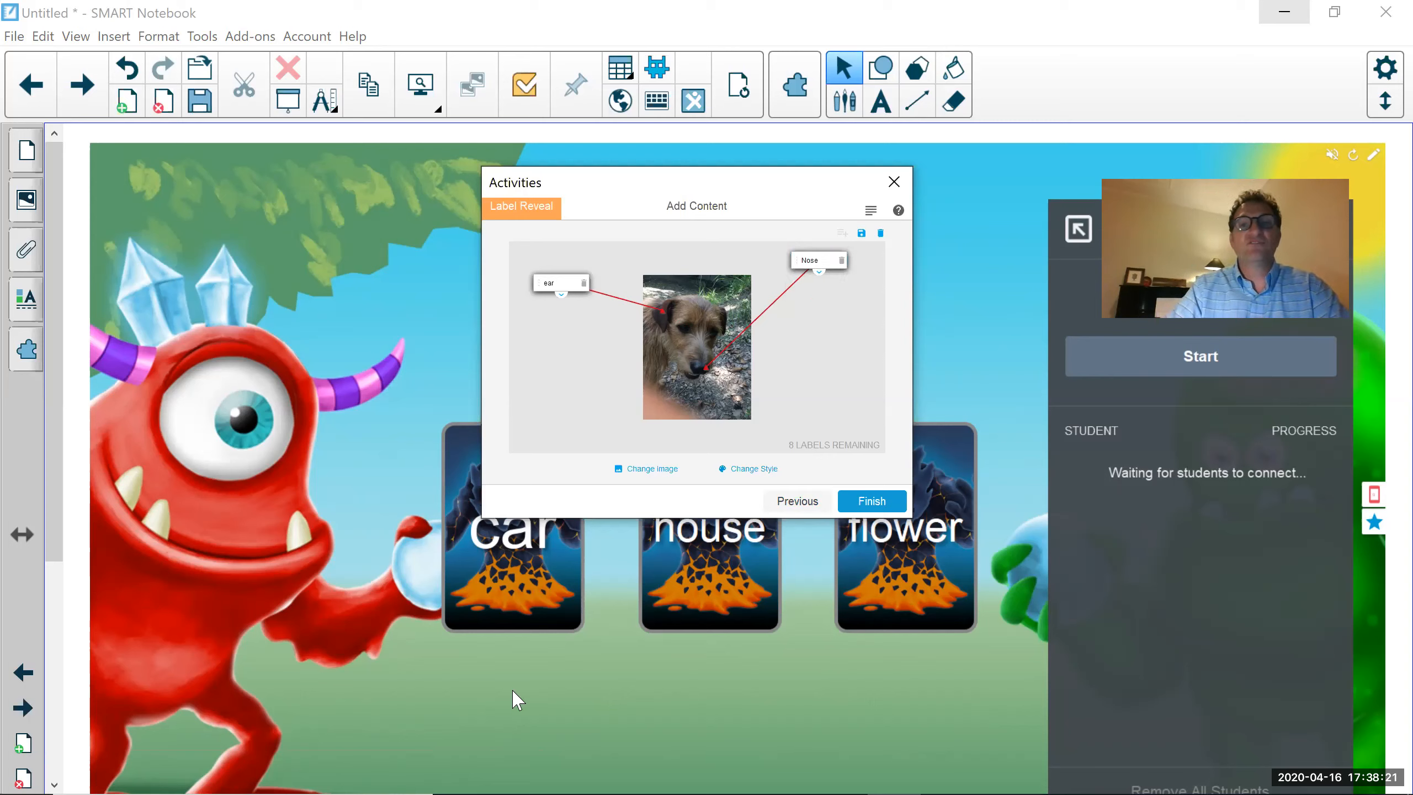
{"action": "left_click", "coordinate": [861, 233]}
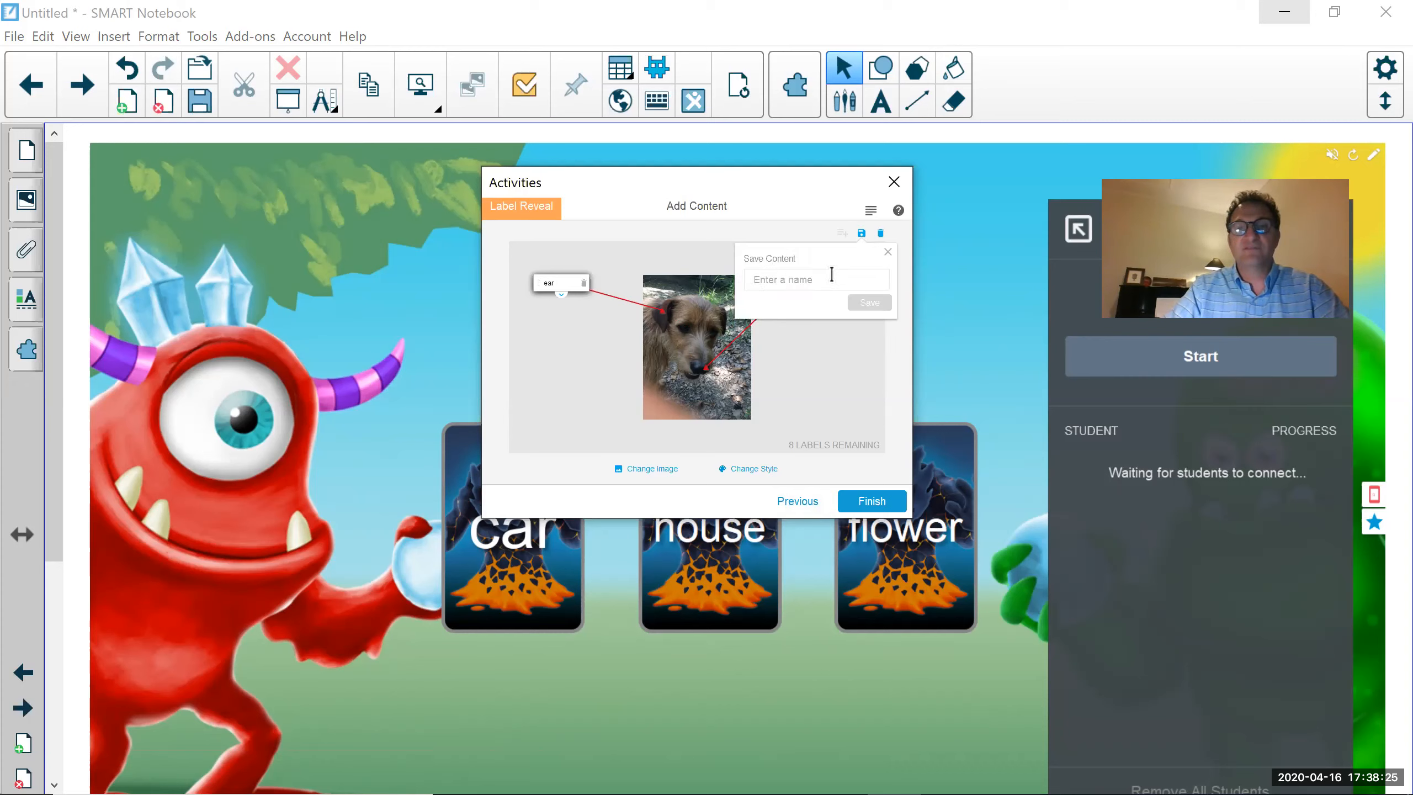
{"action": "type", "text": "sdf"}
{"action": "key", "text": "BackSpace"}
{"action": "key", "text": "BackSpace"}
{"action": "key", "text": "BackSpace"}
{"action": "left_click", "coordinate": [842, 374]}
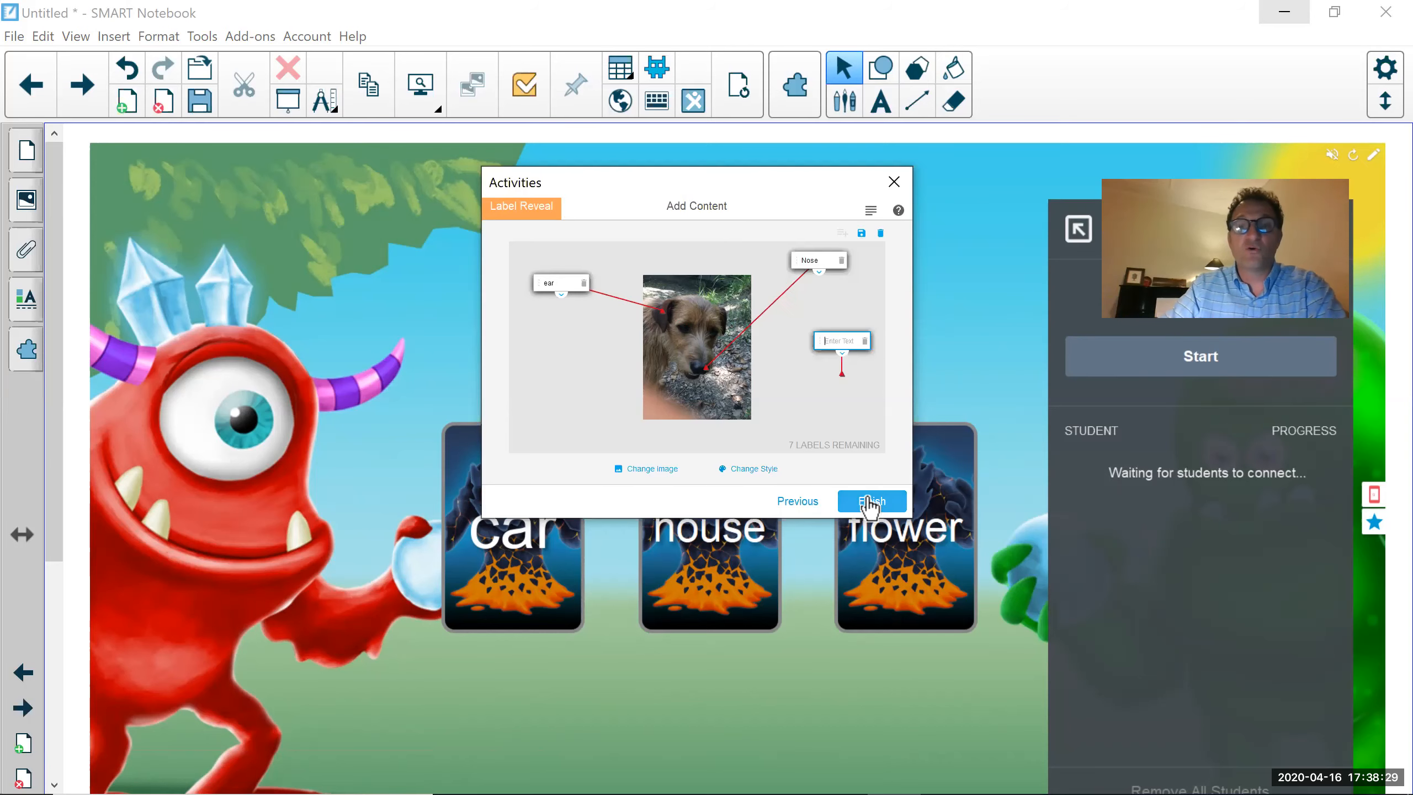
Finish creating the Label Reveal activity and test it by revealing the Nose and ear labels.
{"action": "left_click", "coordinate": [872, 504]}
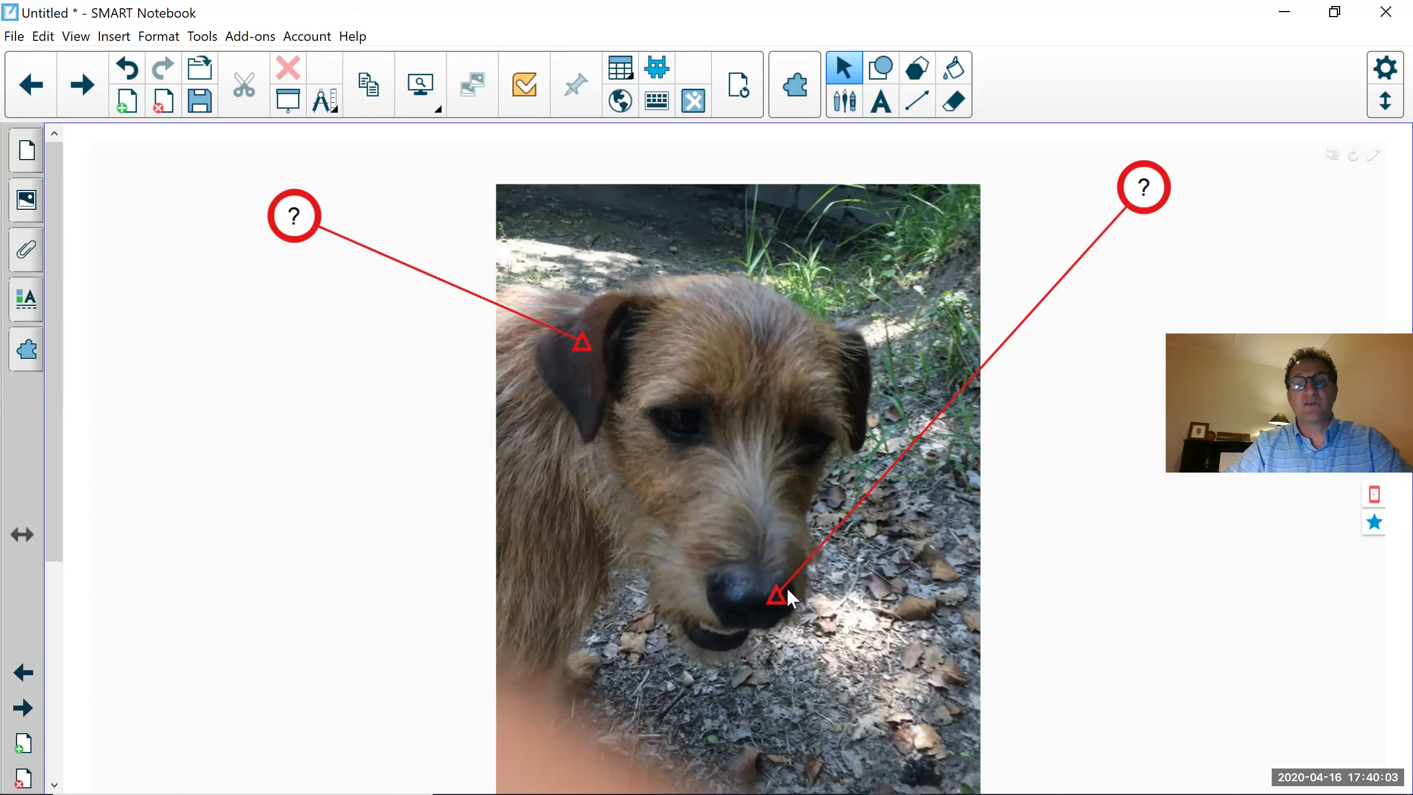
{"action": "left_click", "coordinate": [1145, 195]}
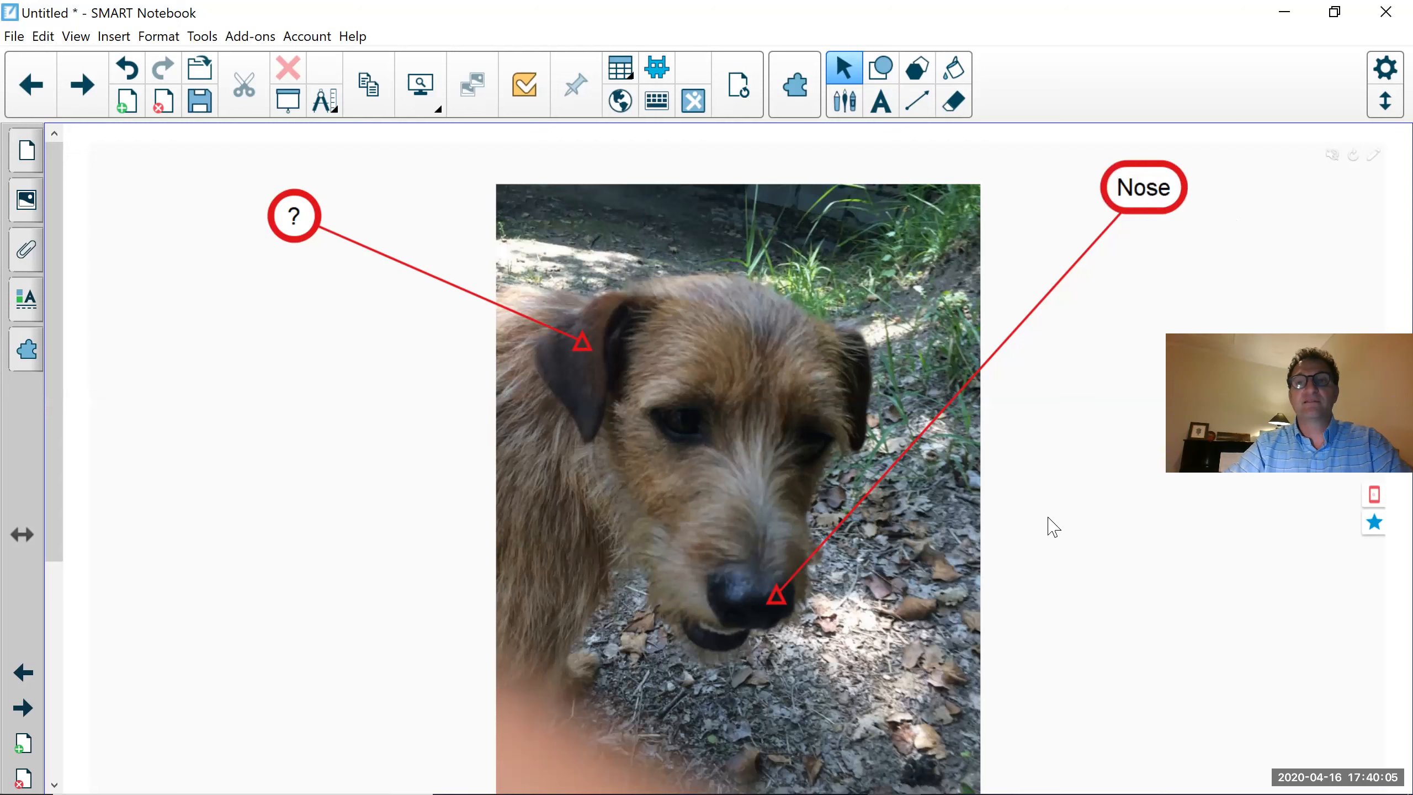
{"action": "left_click", "coordinate": [291, 215]}
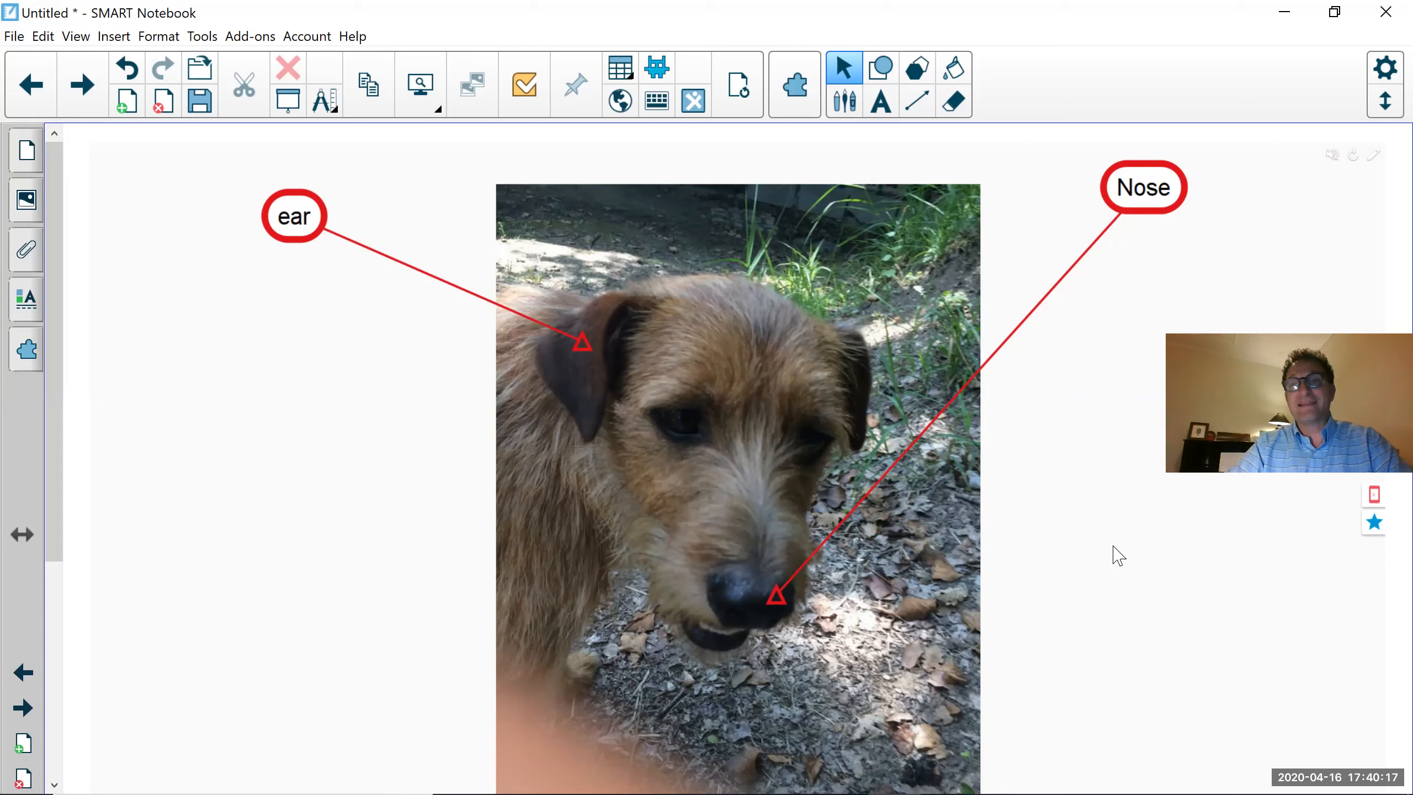
Review the available activity types from Fill in the Blanks to Super Sort, noting which require devices, and close the list.
{"action": "left_click", "coordinate": [658, 67]}
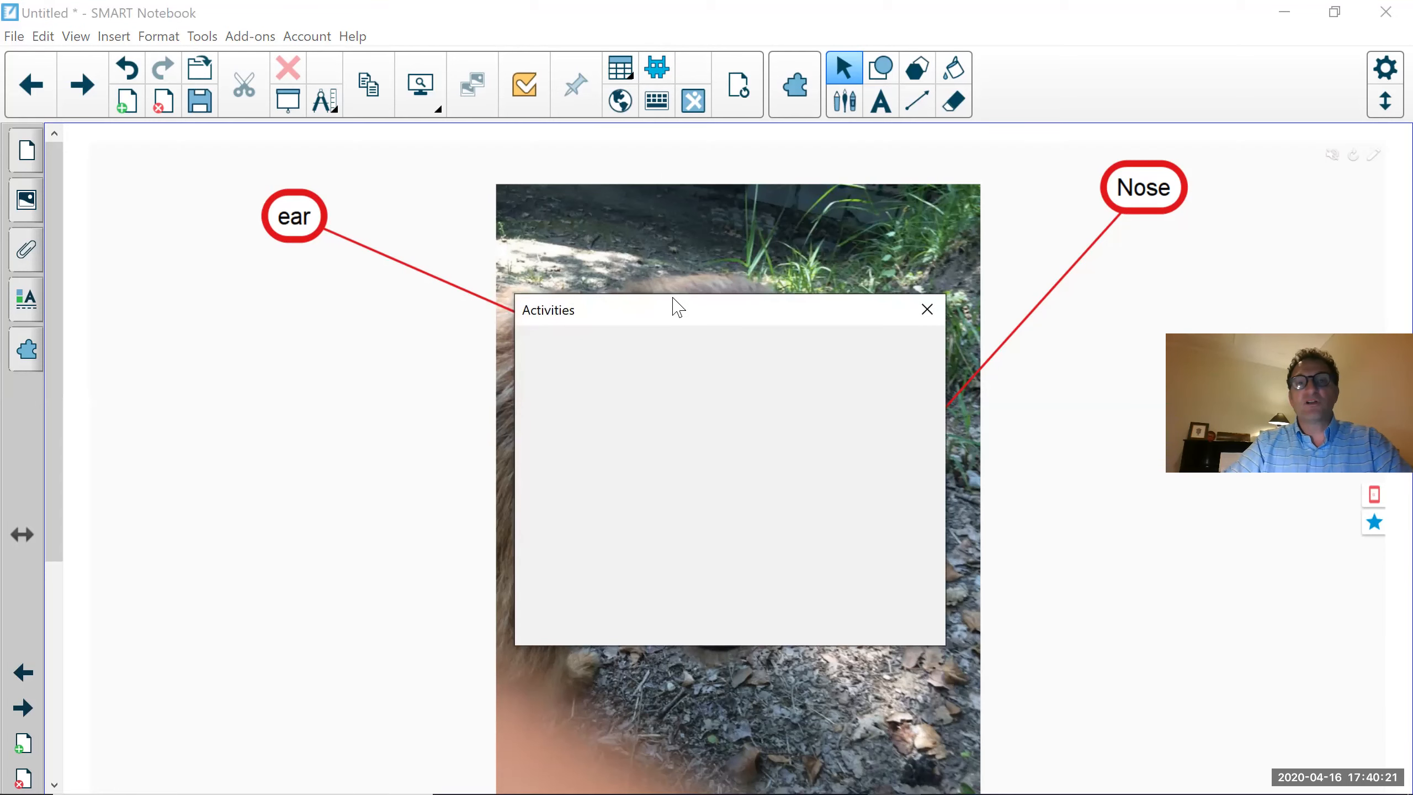
{"action": "left_click_drag", "start_coordinate": [673, 306], "coordinate": [532, 65]}
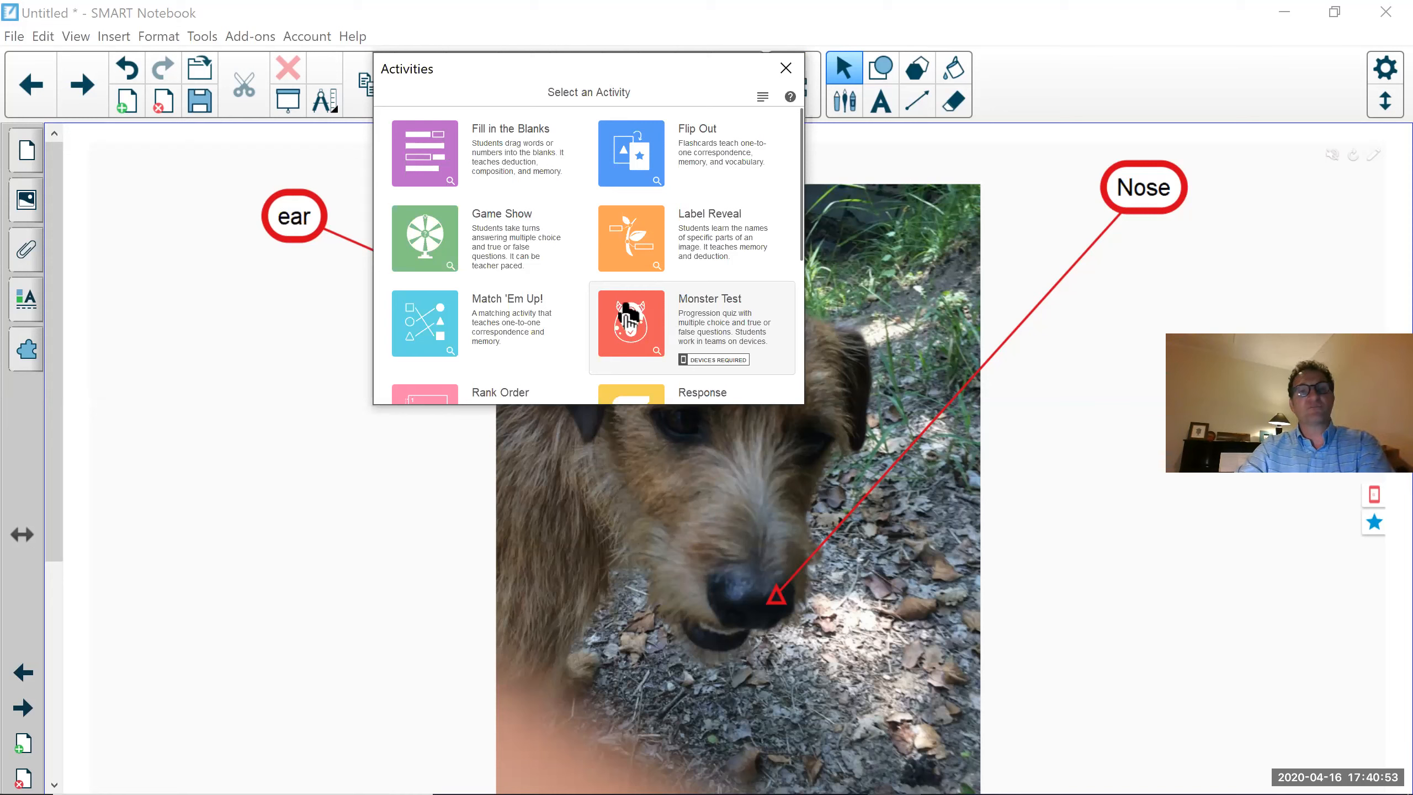
{"action": "scroll", "coordinate": [622, 306], "scroll_direction": "down", "scroll_amount": 1}
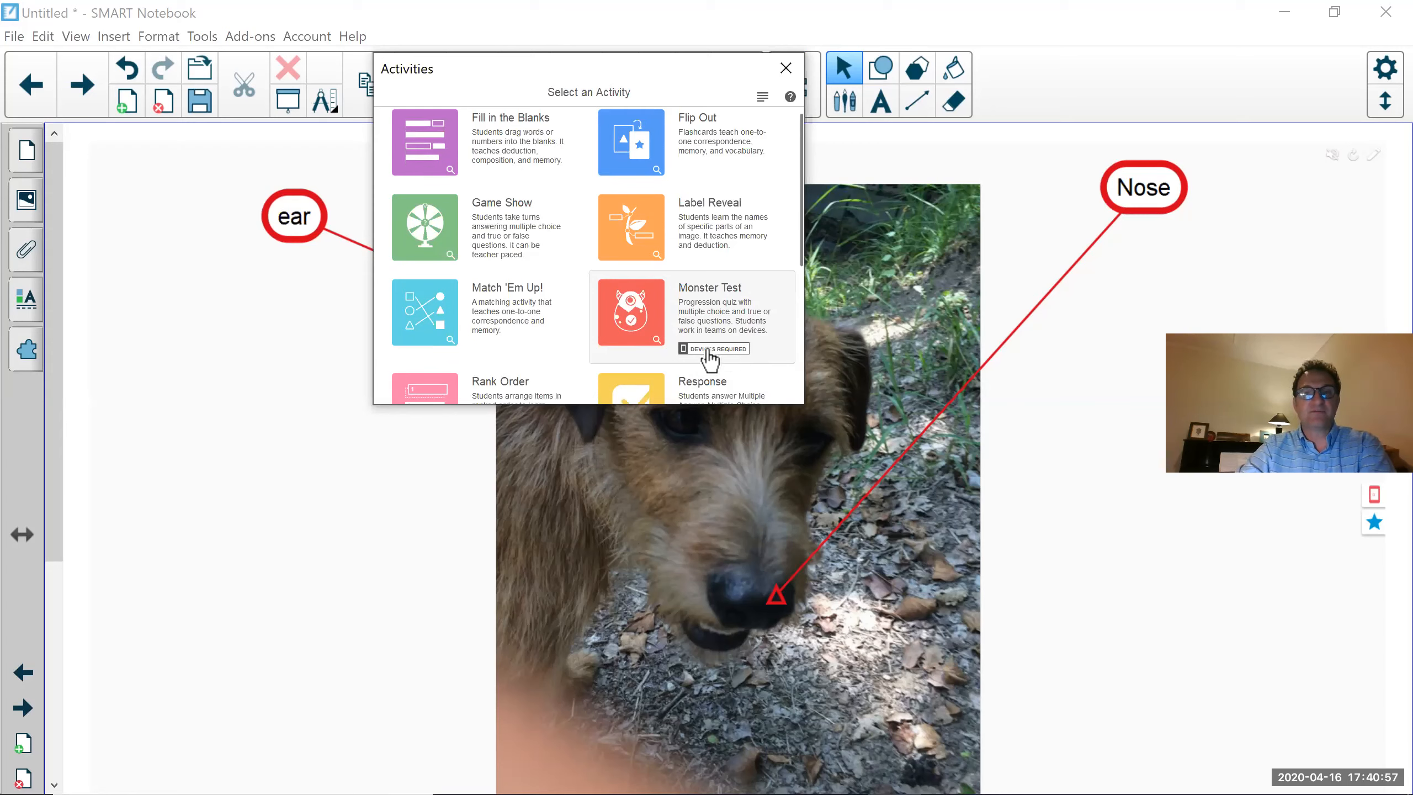
{"action": "scroll", "coordinate": [710, 357], "scroll_direction": "down", "scroll_amount": 4}
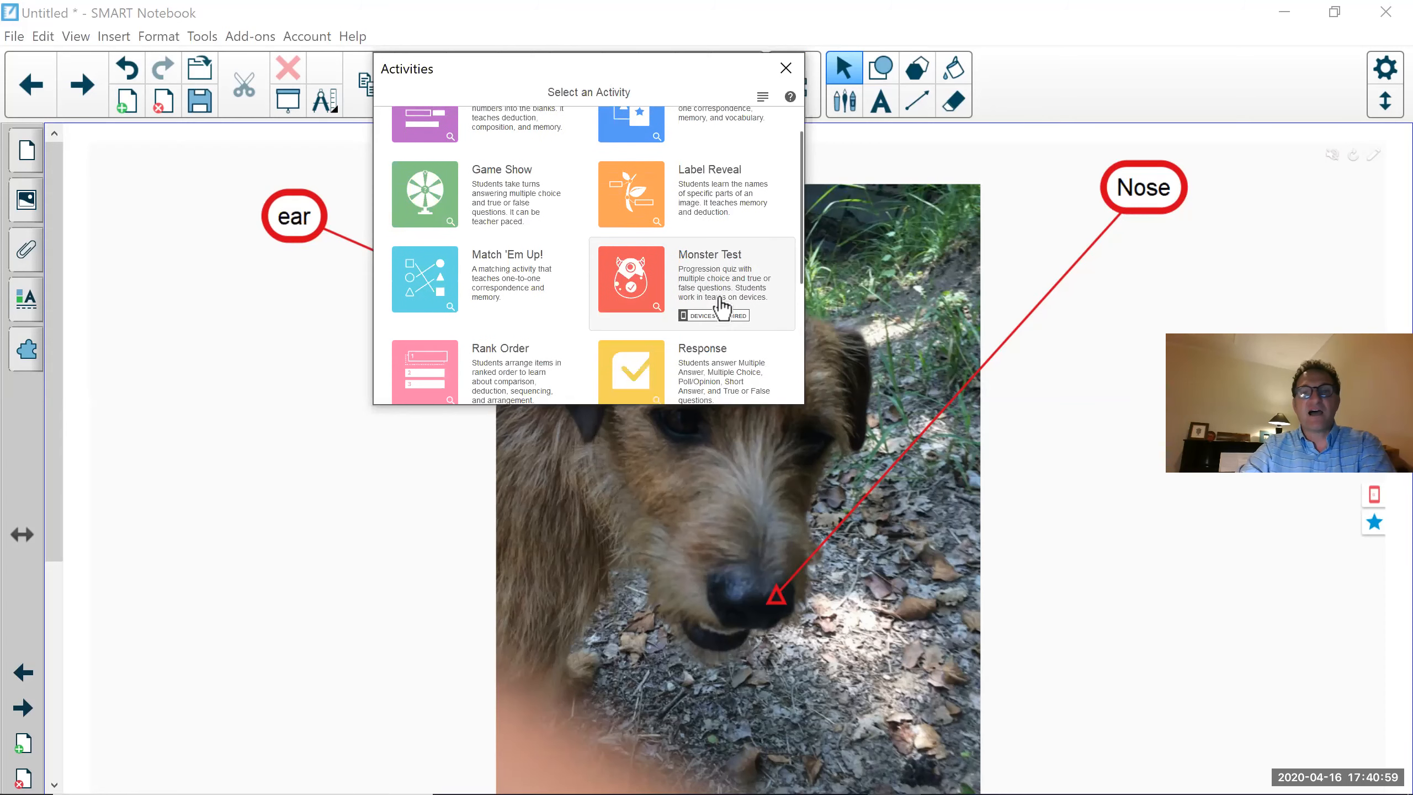
{"action": "scroll", "coordinate": [722, 303], "scroll_direction": "down", "scroll_amount": 2}
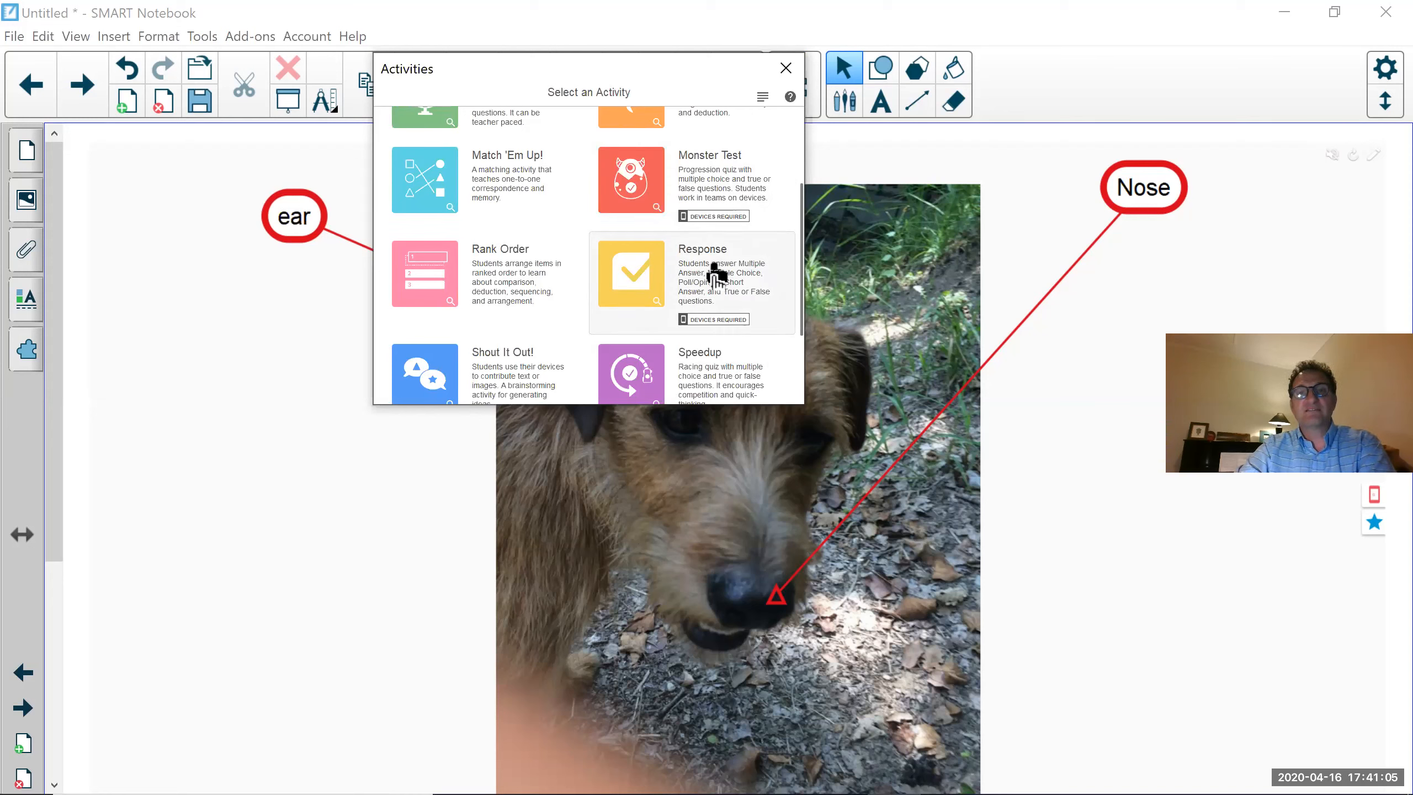
{"action": "scroll", "coordinate": [713, 278], "scroll_direction": "down", "scroll_amount": 4}
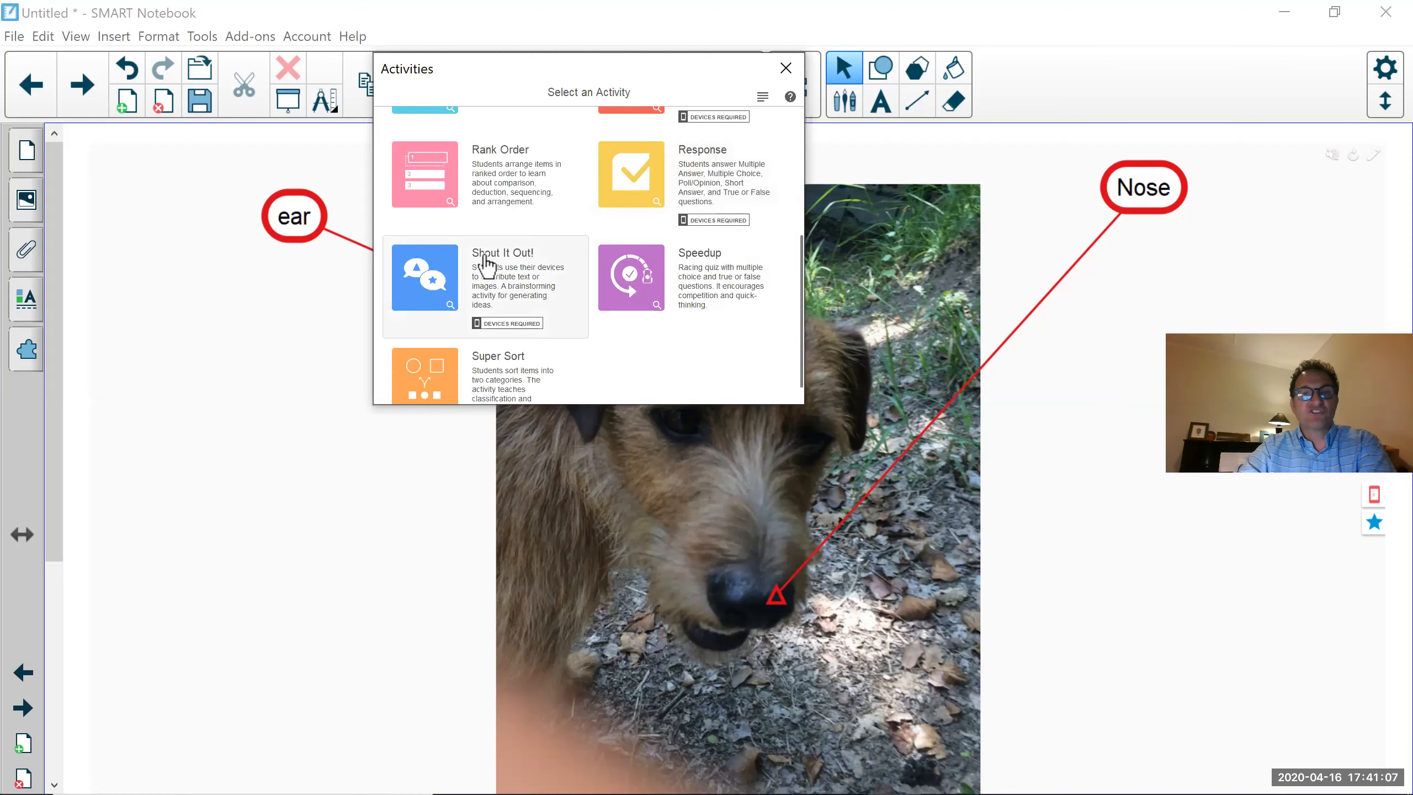
{"action": "scroll", "coordinate": [503, 267], "scroll_direction": "down", "scroll_amount": 1}
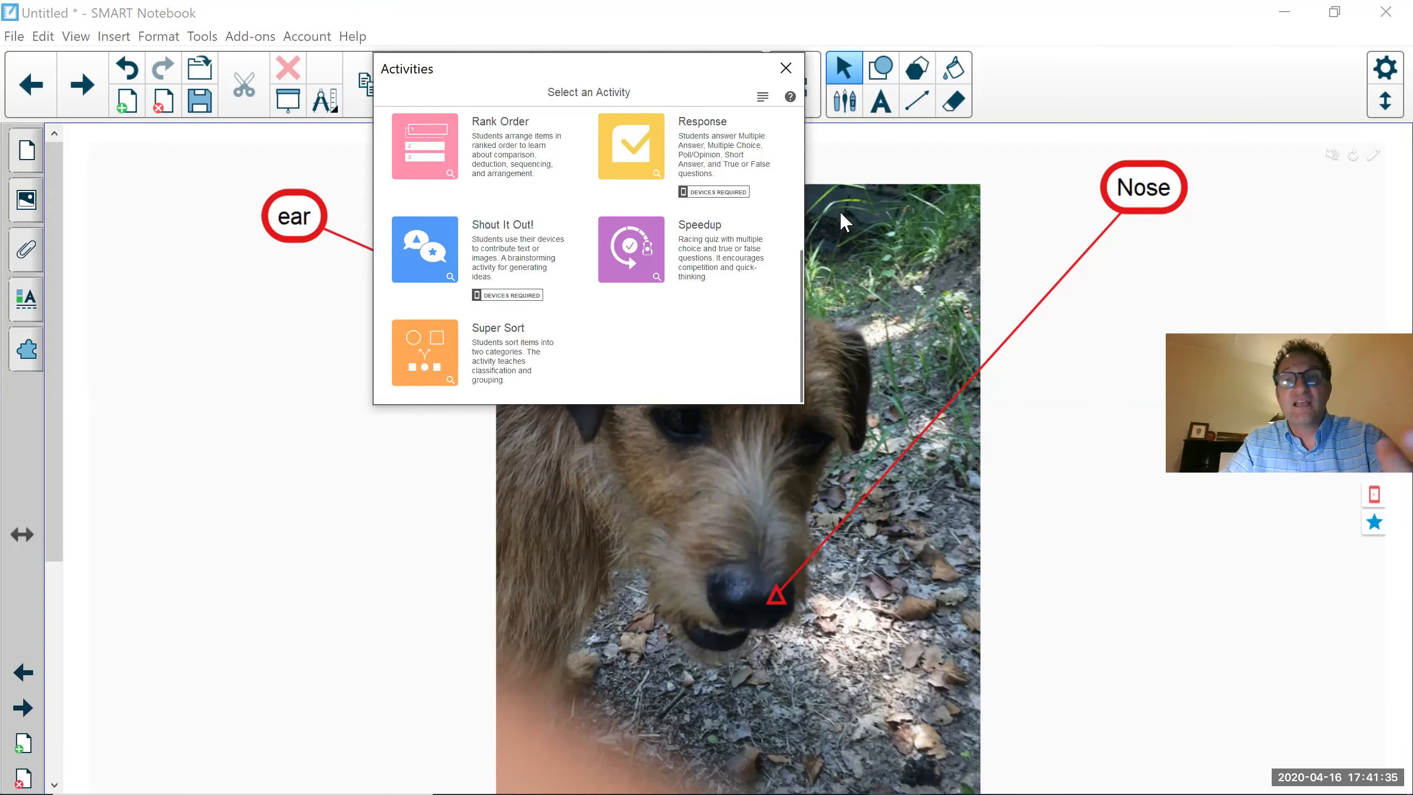
{"action": "left_click_drag", "start_coordinate": [674, 70], "coordinate": [351, 463]}
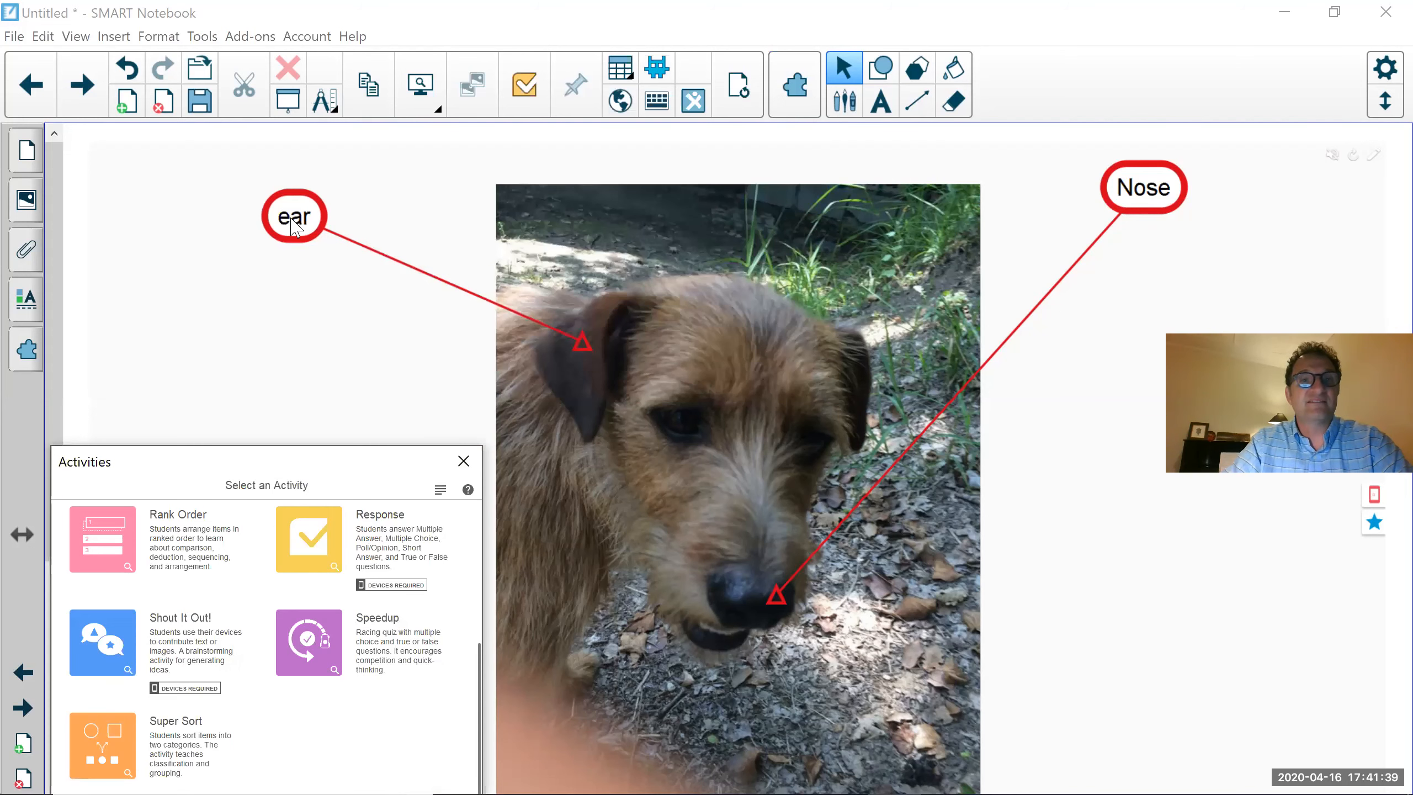
{"action": "left_click_drag", "start_coordinate": [308, 478], "coordinate": [771, 294]}
{"action": "scroll", "coordinate": [762, 418], "scroll_direction": "up", "scroll_amount": 2}
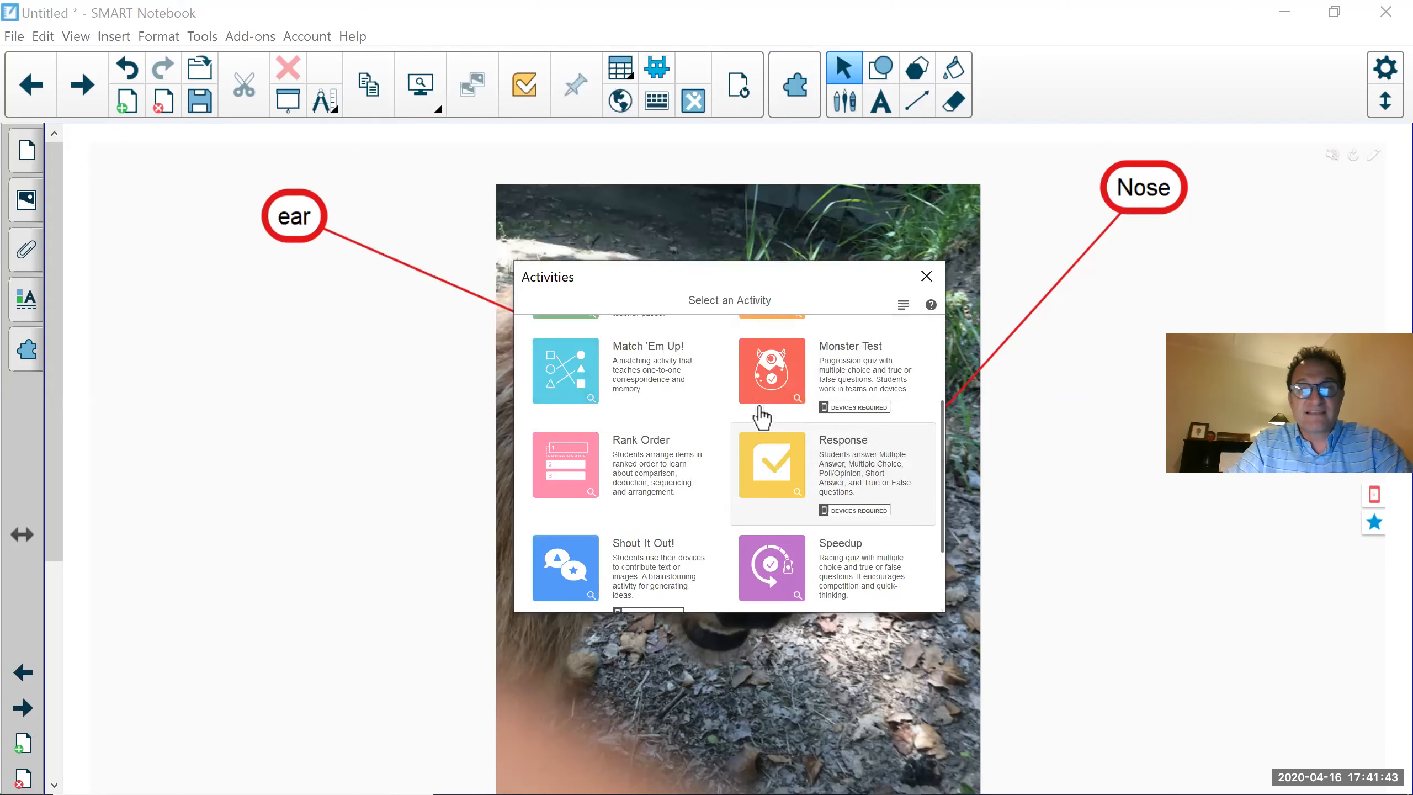
{"action": "scroll", "coordinate": [765, 414], "scroll_direction": "up", "scroll_amount": 2}
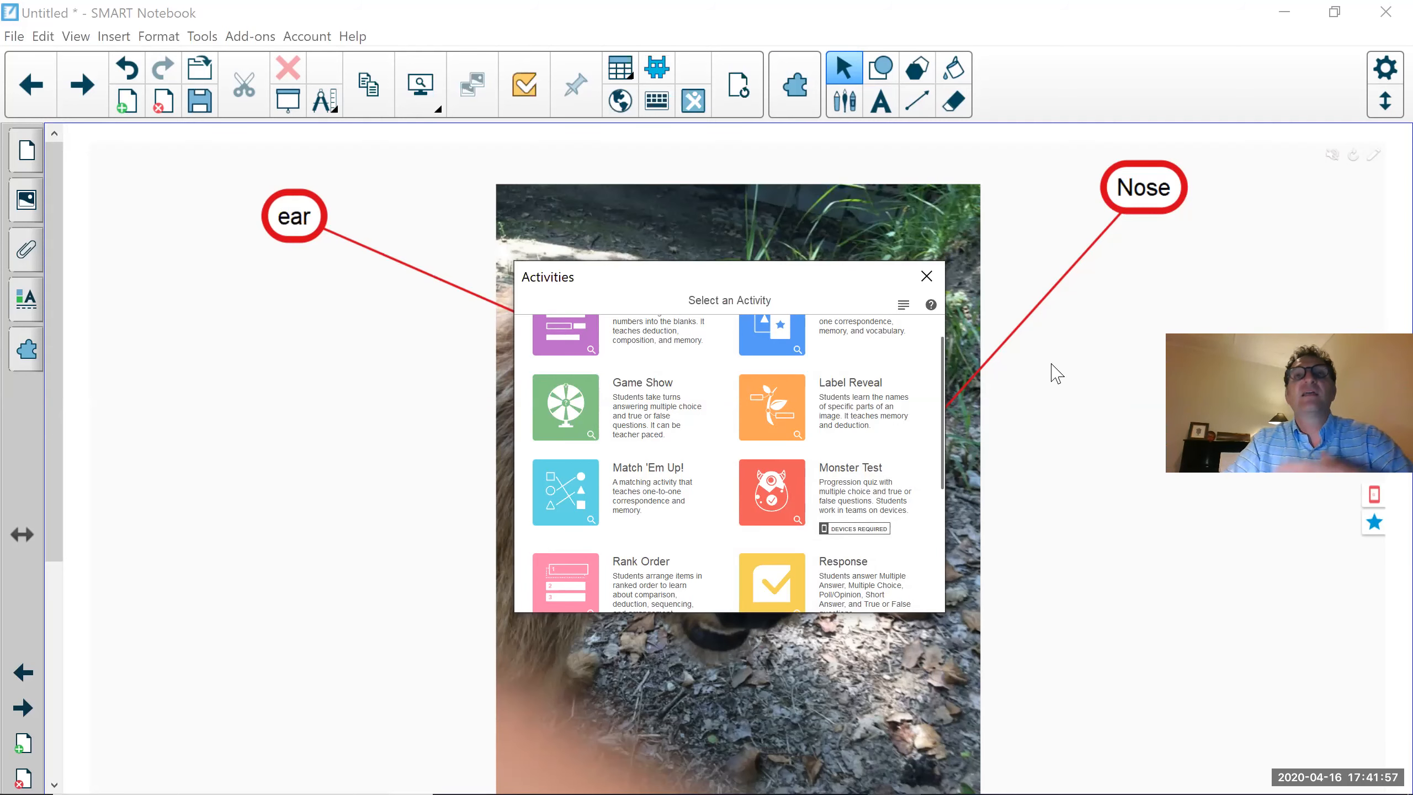
{"action": "scroll", "coordinate": [808, 459], "scroll_direction": "down", "scroll_amount": 1}
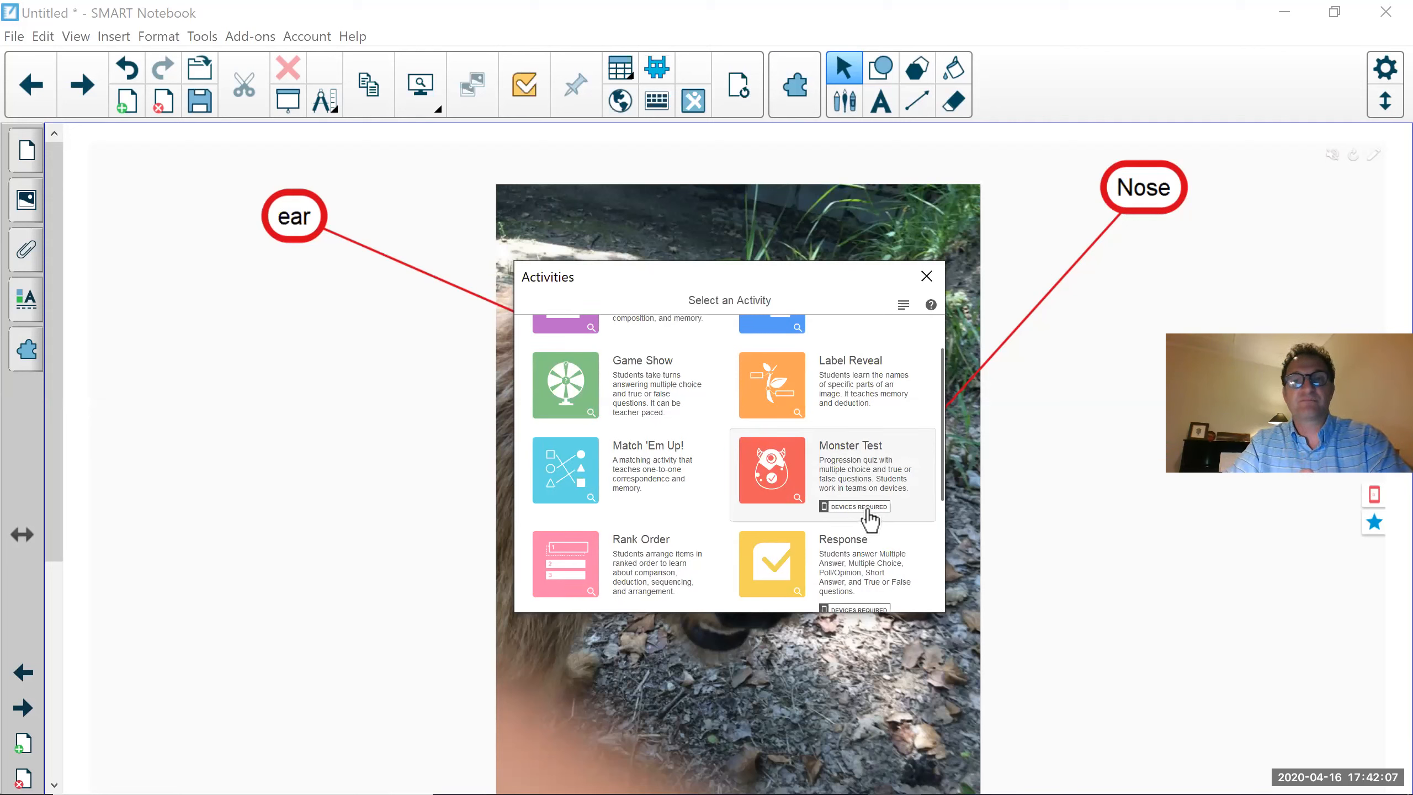
{"action": "scroll", "coordinate": [857, 509], "scroll_direction": "down", "scroll_amount": 2}
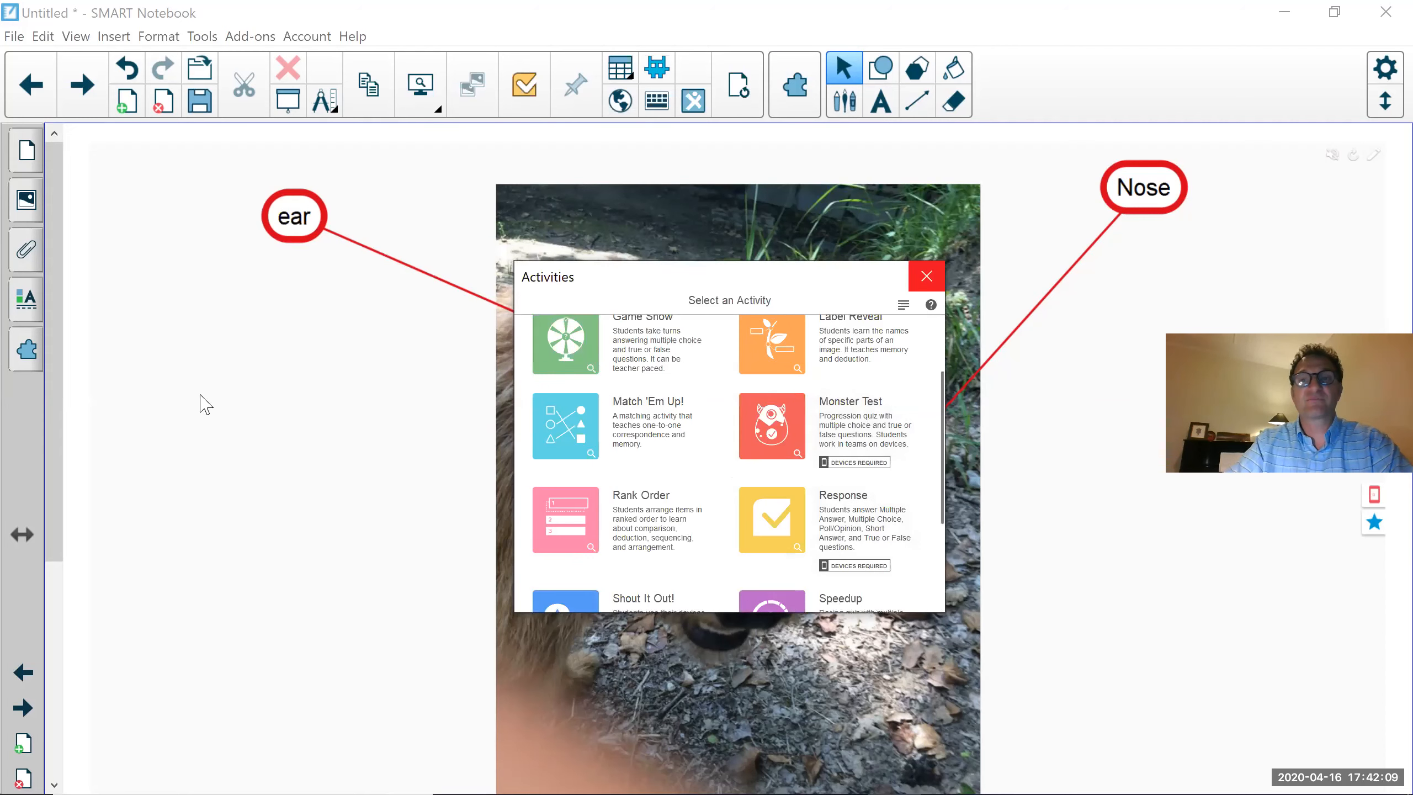
{"action": "left_click", "coordinate": [200, 401]}
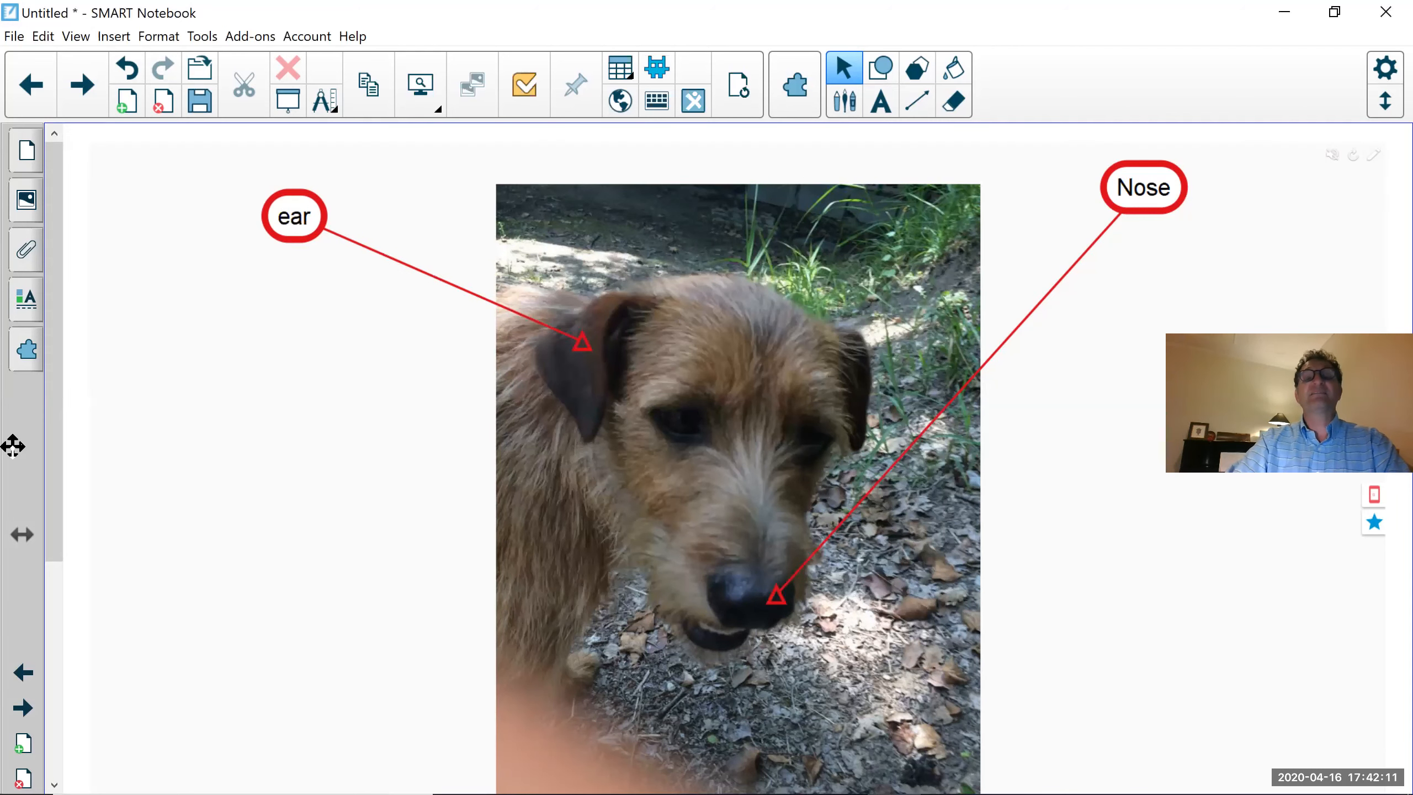